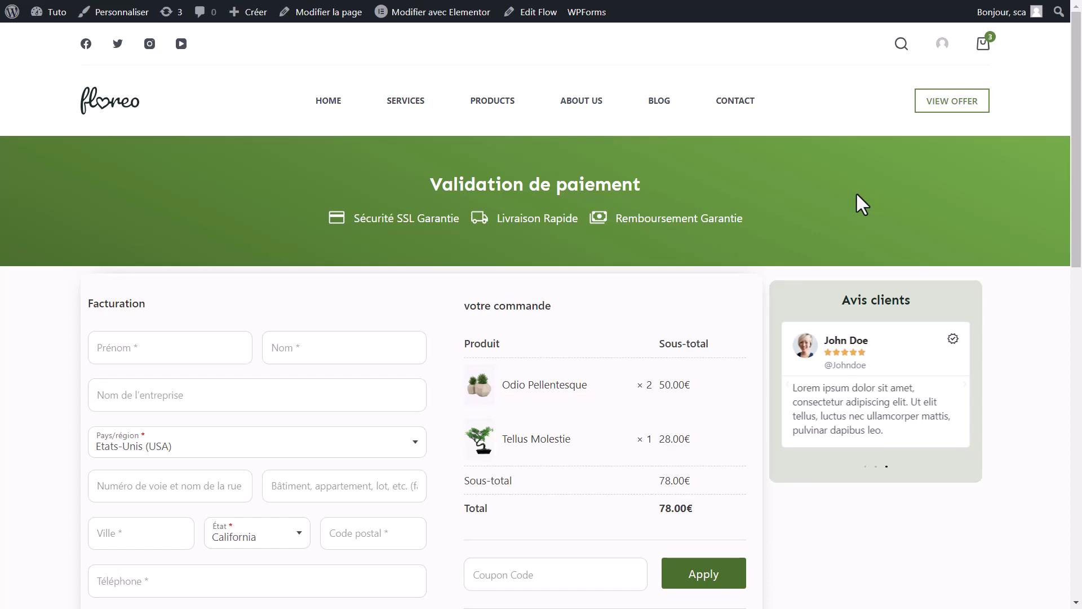
mouse_move(1081, 167)
mouse_down()
mouse_move(1081, 276)
mouse_move(1081, 175)
mouse_up()
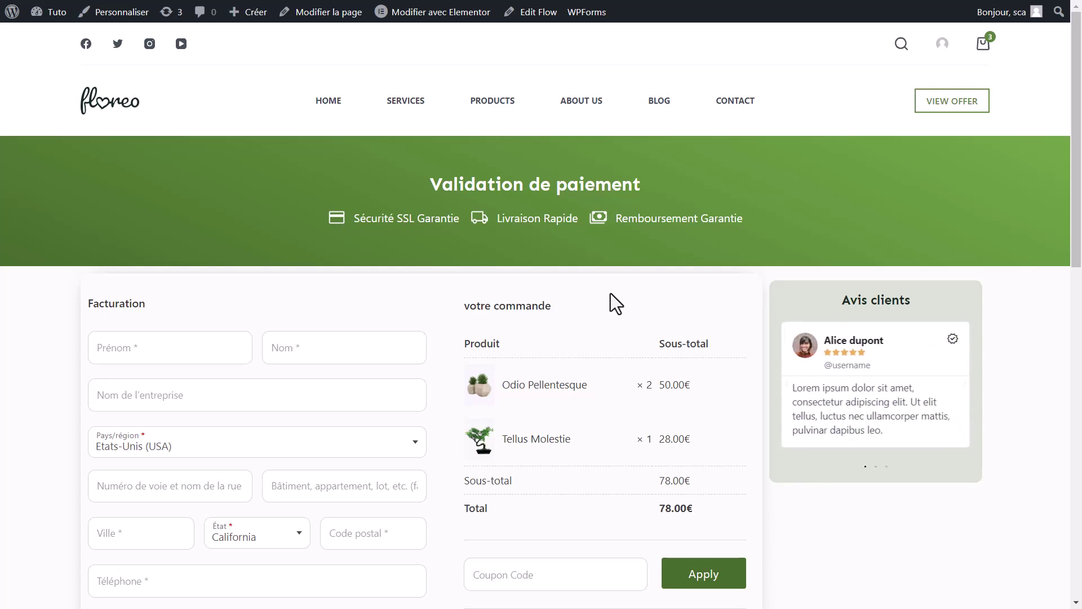
key(F5)
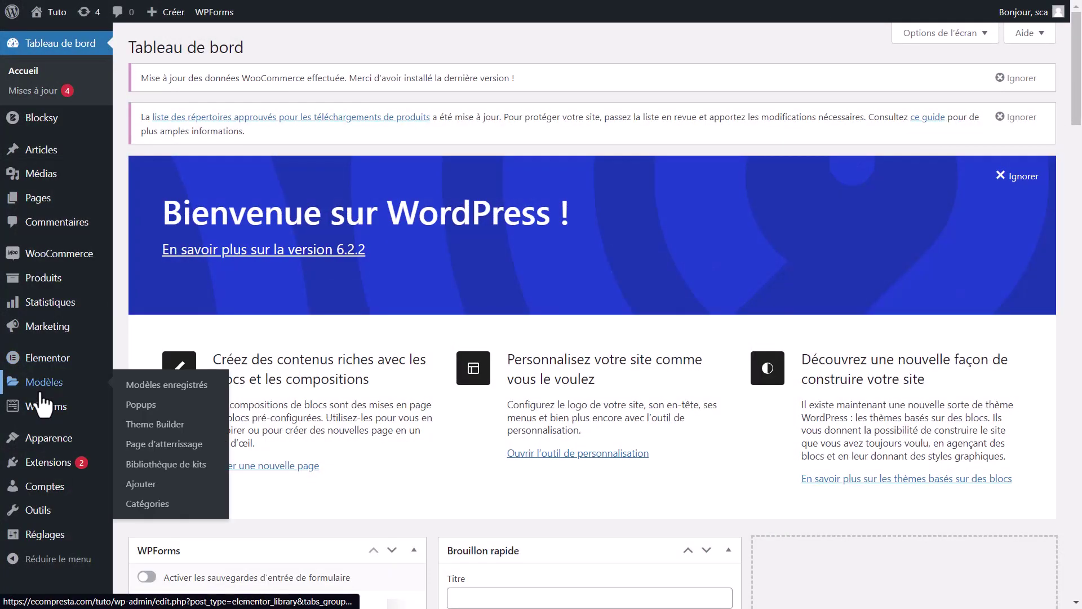
Step: Open the page for adding new WordPress plugins and search for cartflows
mouse_move(55, 468)
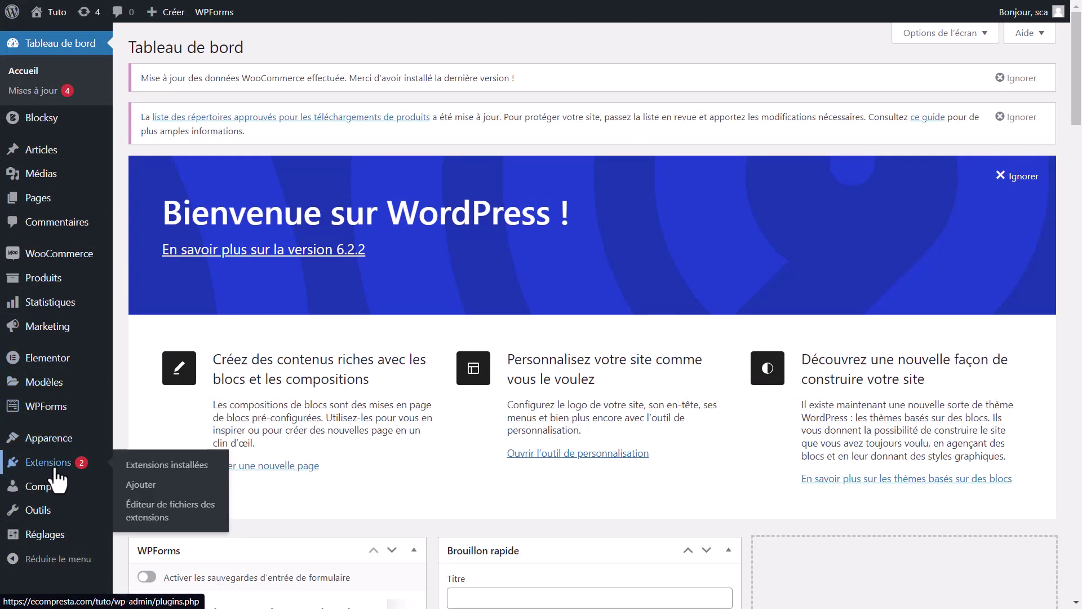
click(161, 491)
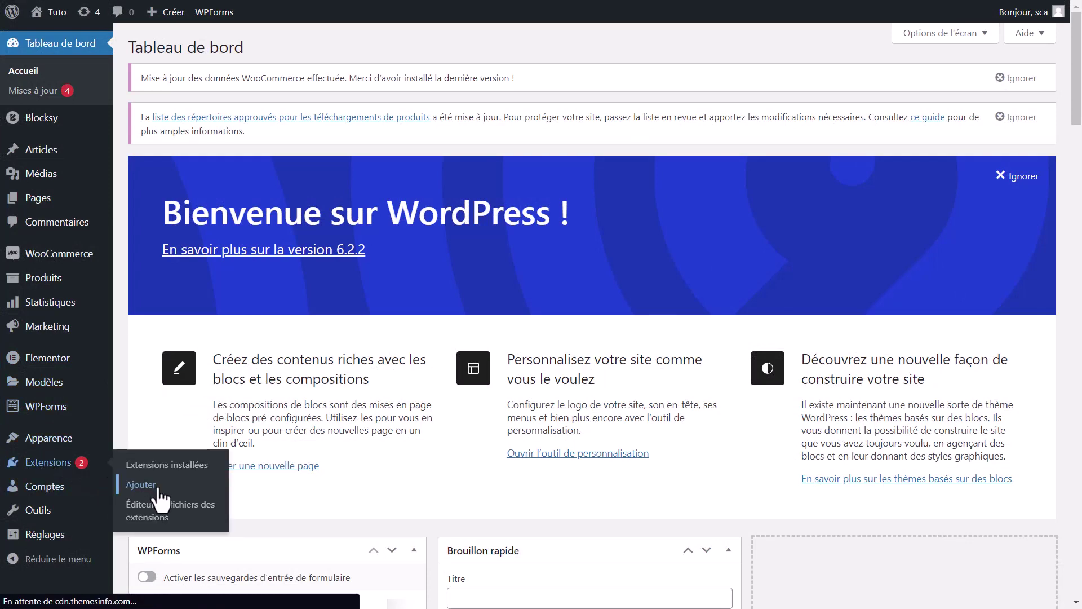
click(885, 90)
text(cartf)
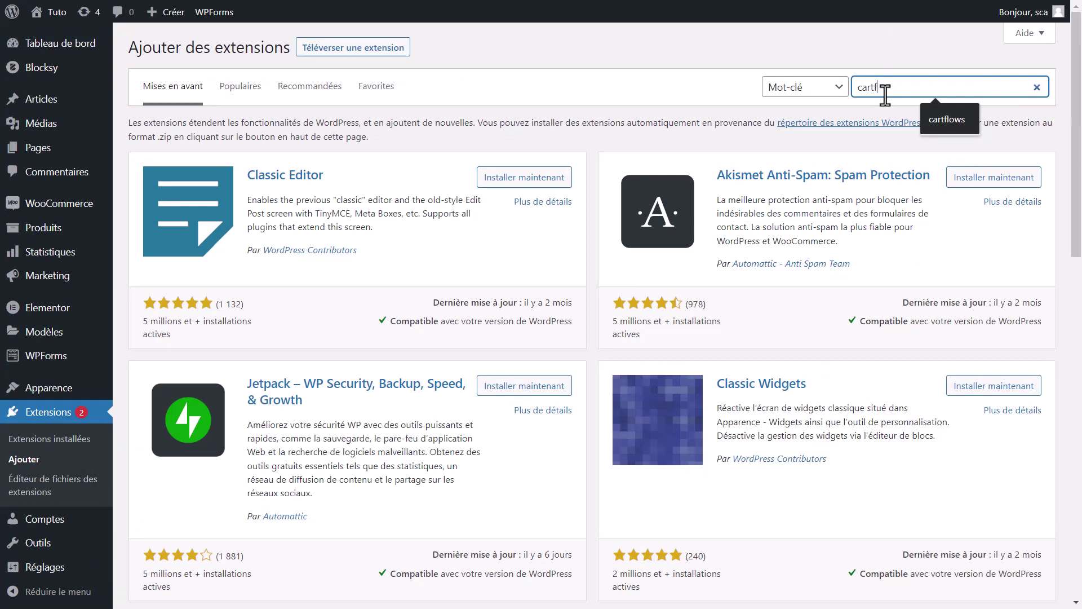
text(lows)
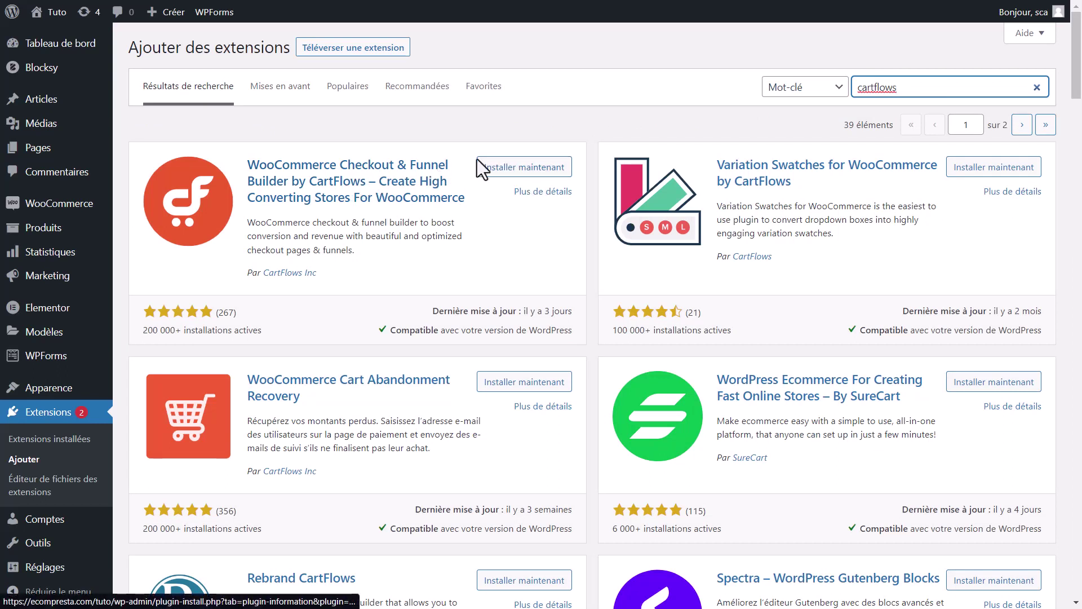
Step: Install and activate the WooCommerce Checkout & Funnel Builder by CartFlows plugin
click(525, 168)
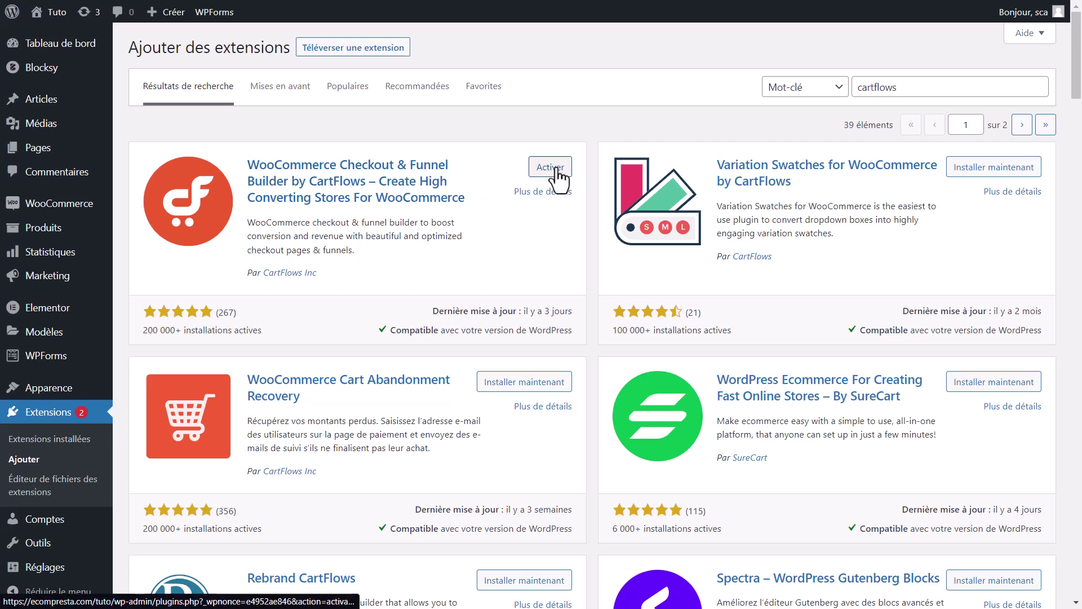
click(557, 176)
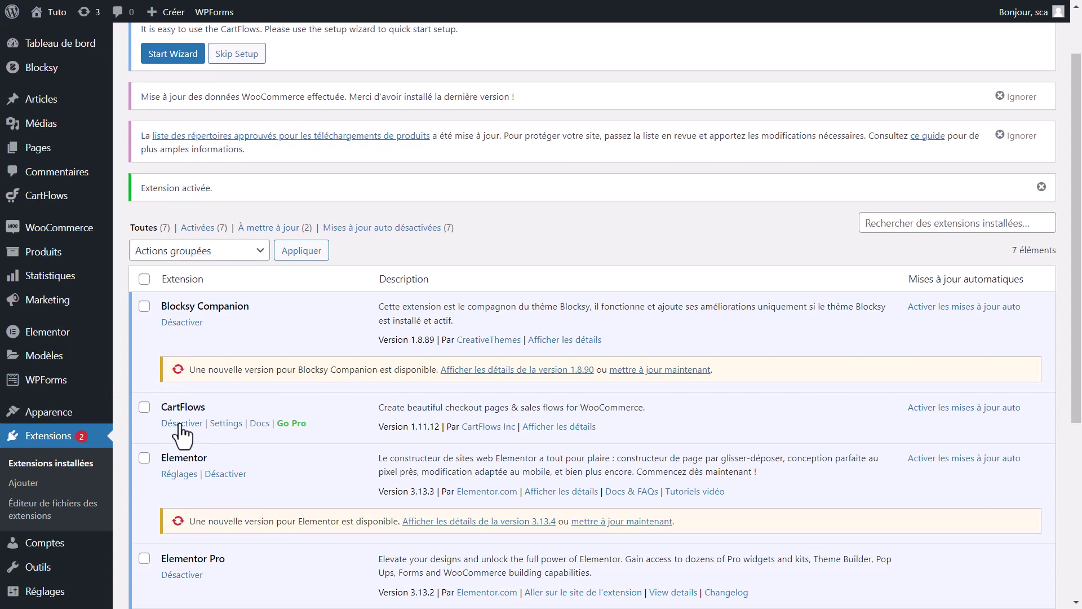
scroll(169, 361, up, 1)
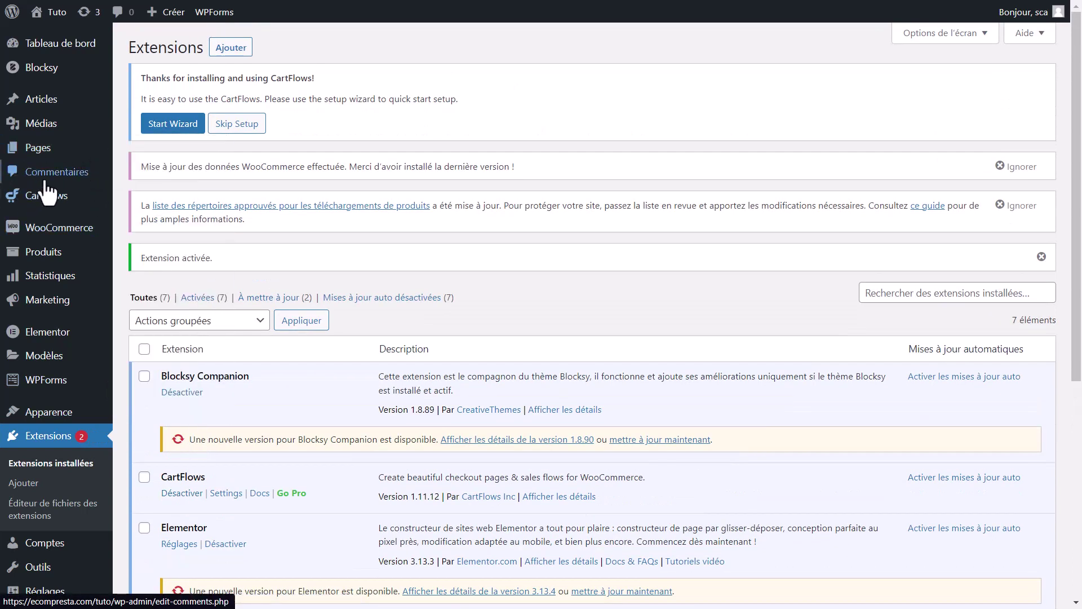
Step: In the CartFlows general settings, keep Elementor as the page builder for ready templates and save the settings
mouse_move(52, 207)
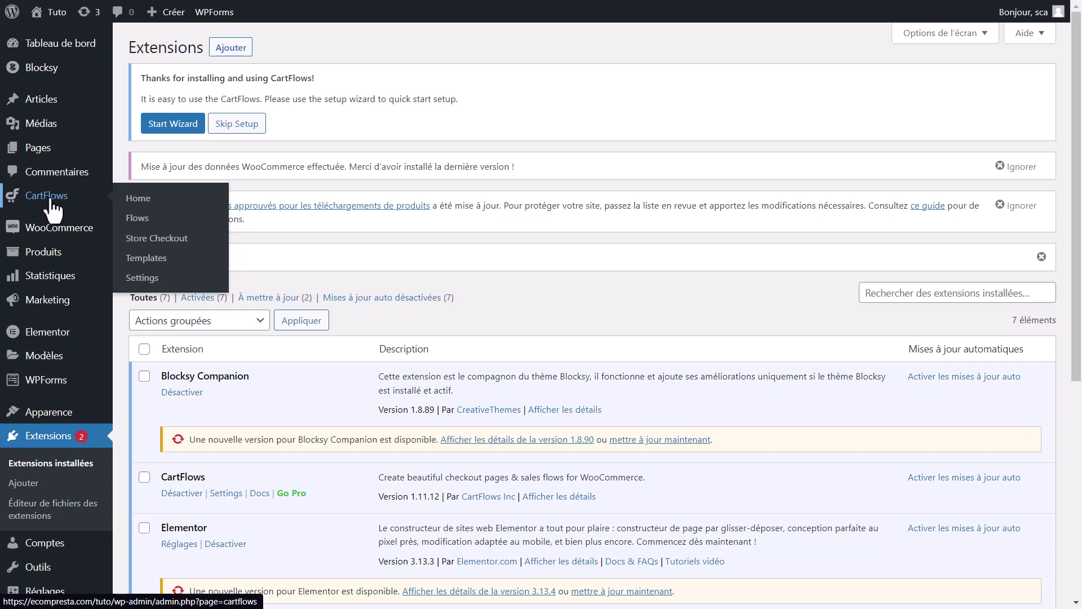
click(150, 278)
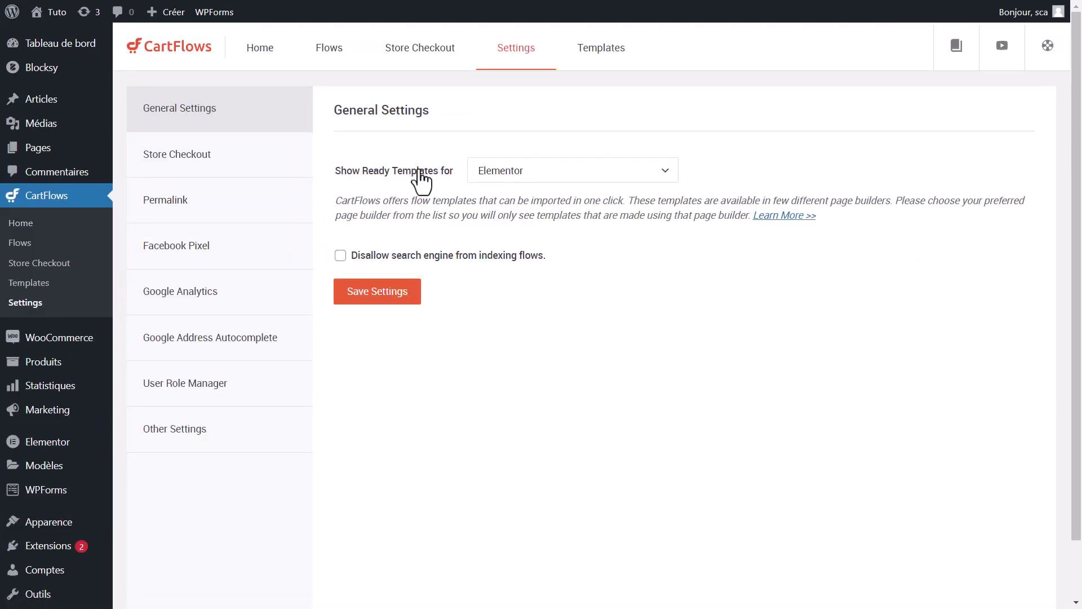
click(513, 176)
click(514, 173)
click(514, 175)
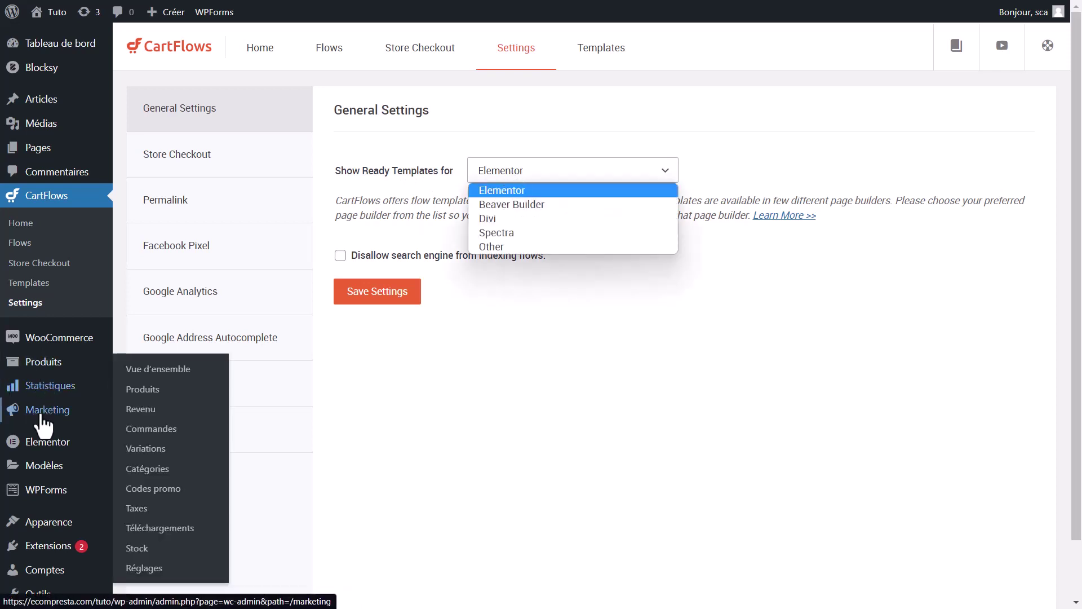
mouse_move(56, 445)
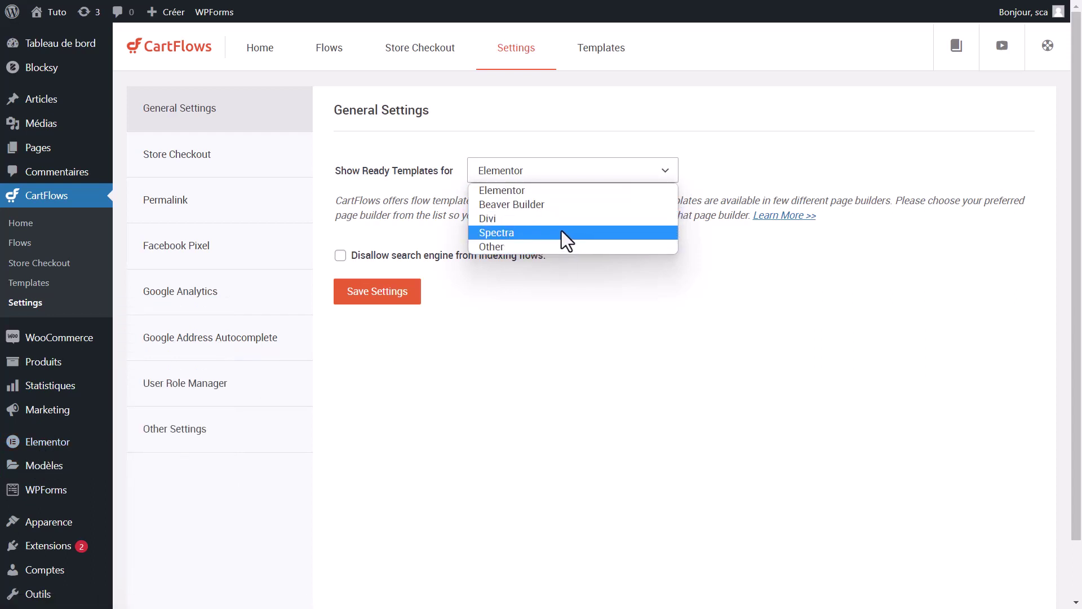
click(598, 311)
click(371, 295)
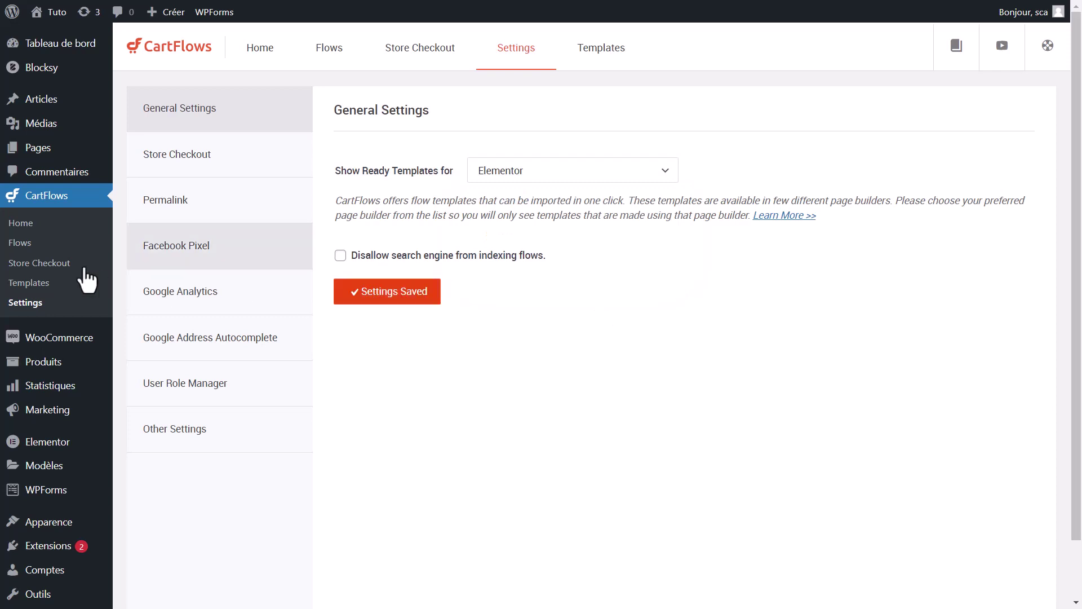
Step: Go to the CartFlows store checkout setup and browse the library of ready-made store checkout templates
click(38, 270)
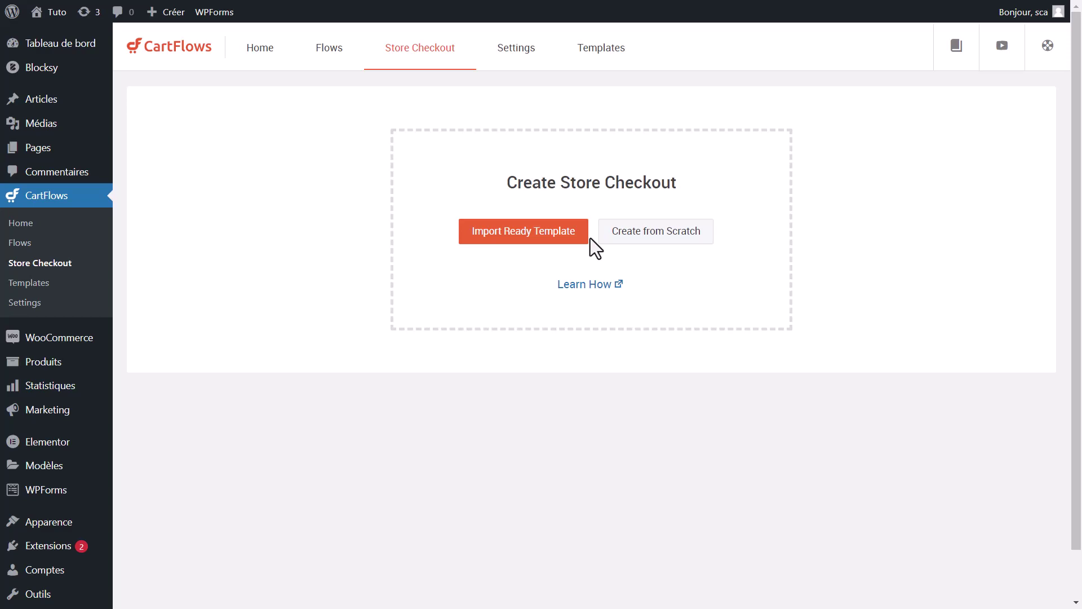
click(555, 237)
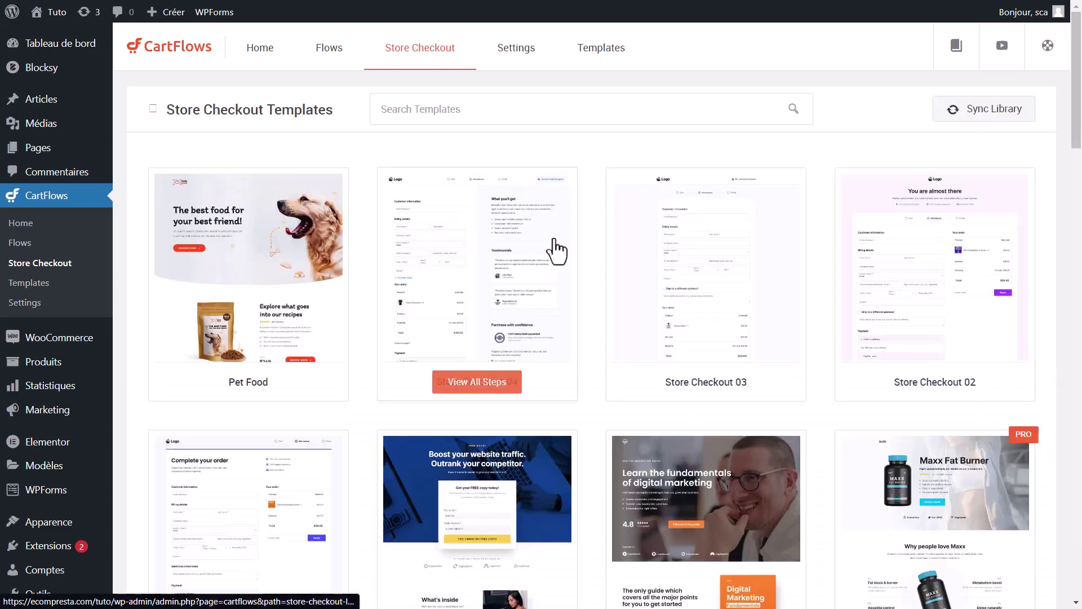
scroll(751, 350, down, 8)
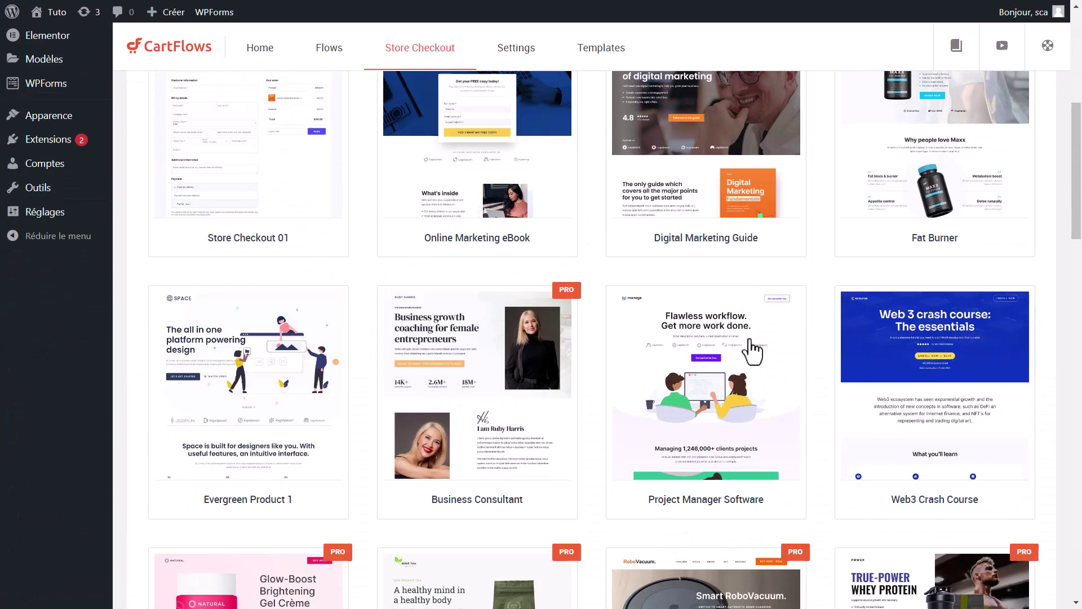
scroll(751, 351, up, 8)
Step: Examine the preview of the Store Checkout 04 template, then return to the store checkout creation choices
click(415, 315)
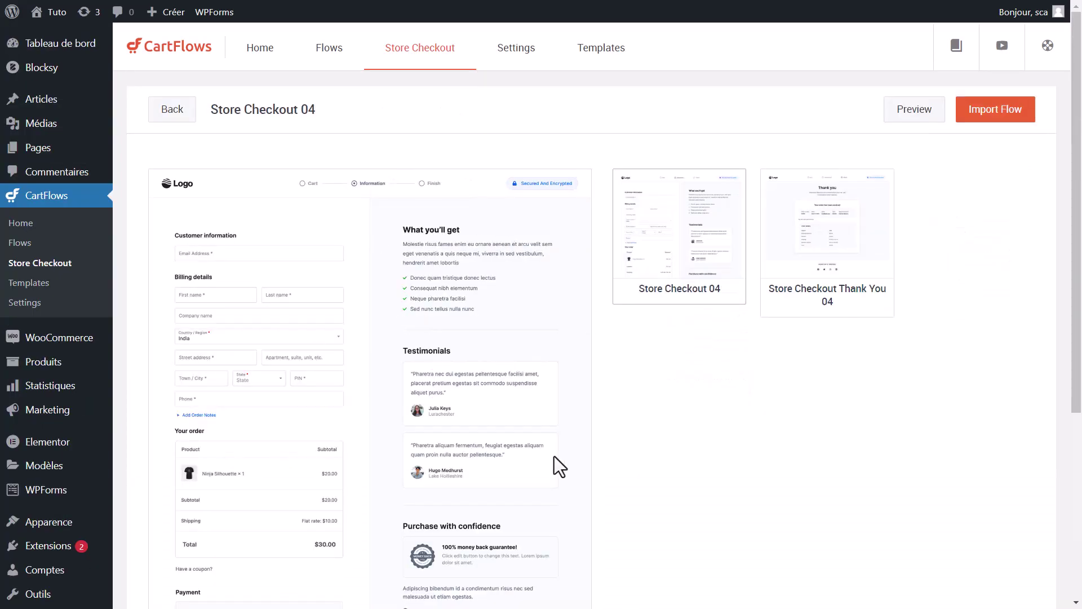
scroll(554, 457, down, 6)
scroll(553, 457, up, 6)
scroll(554, 457, down, 8)
scroll(554, 457, up, 2)
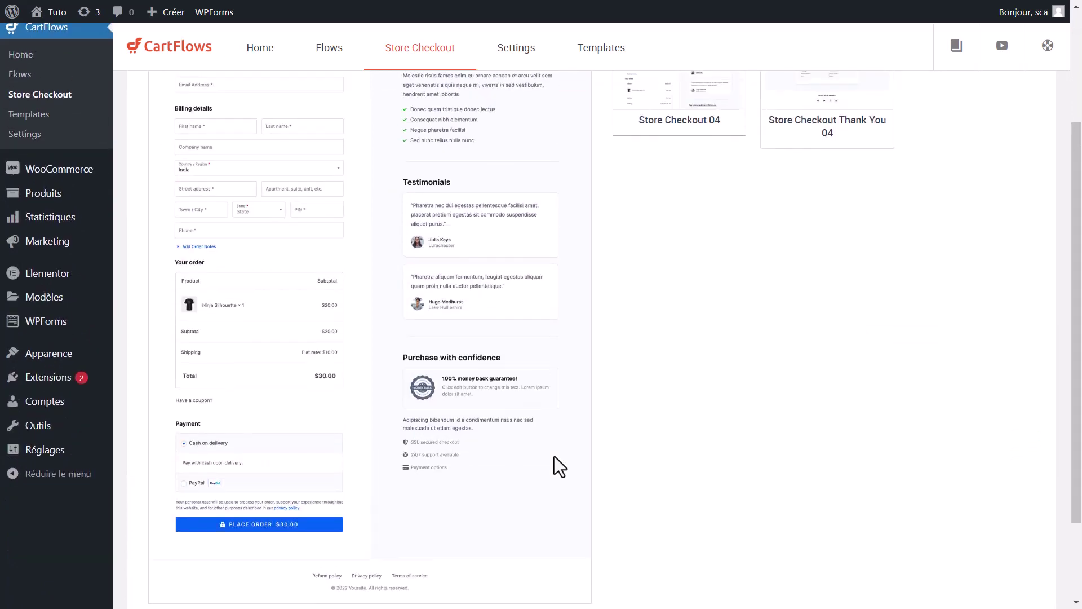
scroll(554, 457, up, 3)
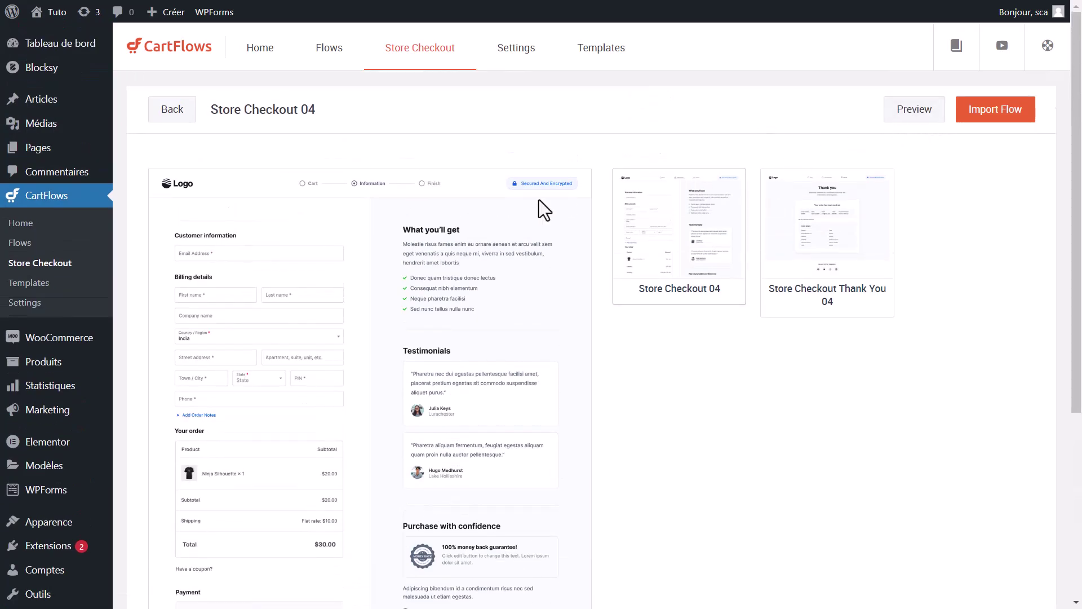
click(172, 116)
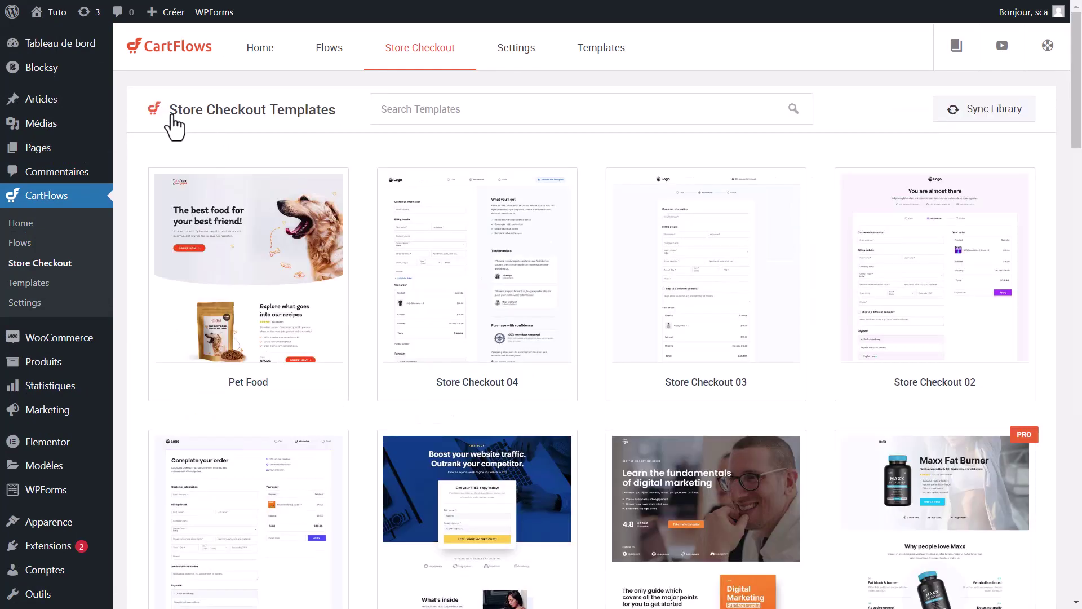
mouse_move(395, 180)
scroll(336, 118, left, 5)
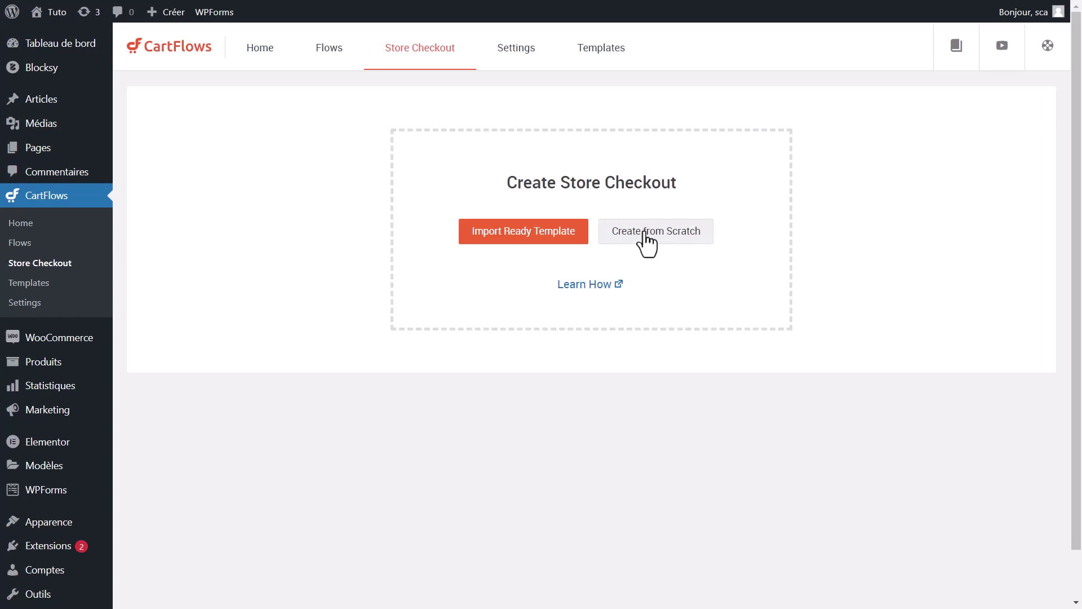
Step: Create a store checkout from scratch with the required Checkout and Thank you pages
click(663, 236)
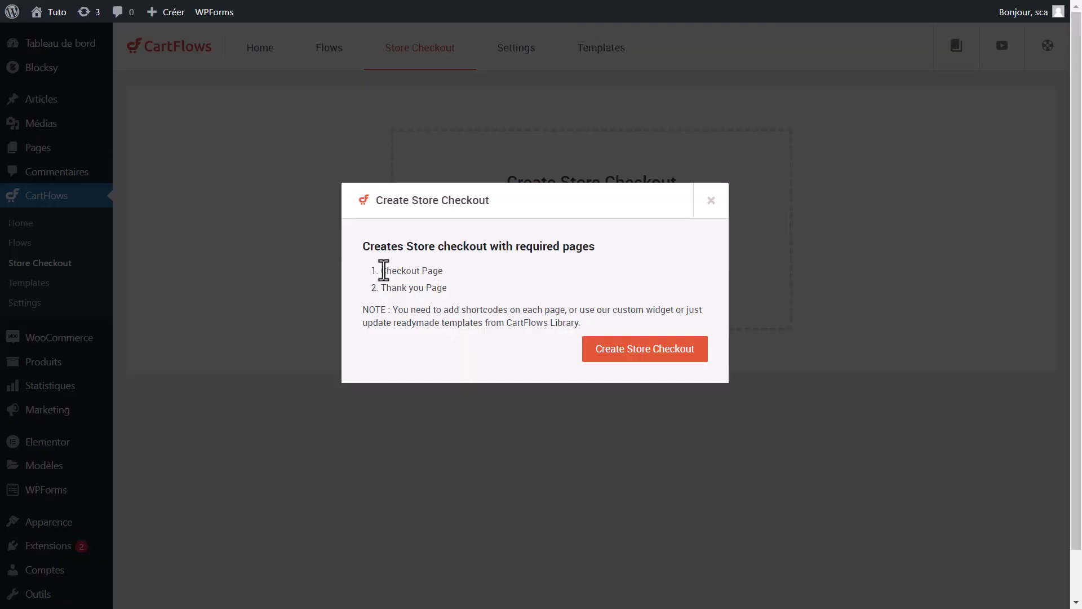
drag(384, 270, 490, 277)
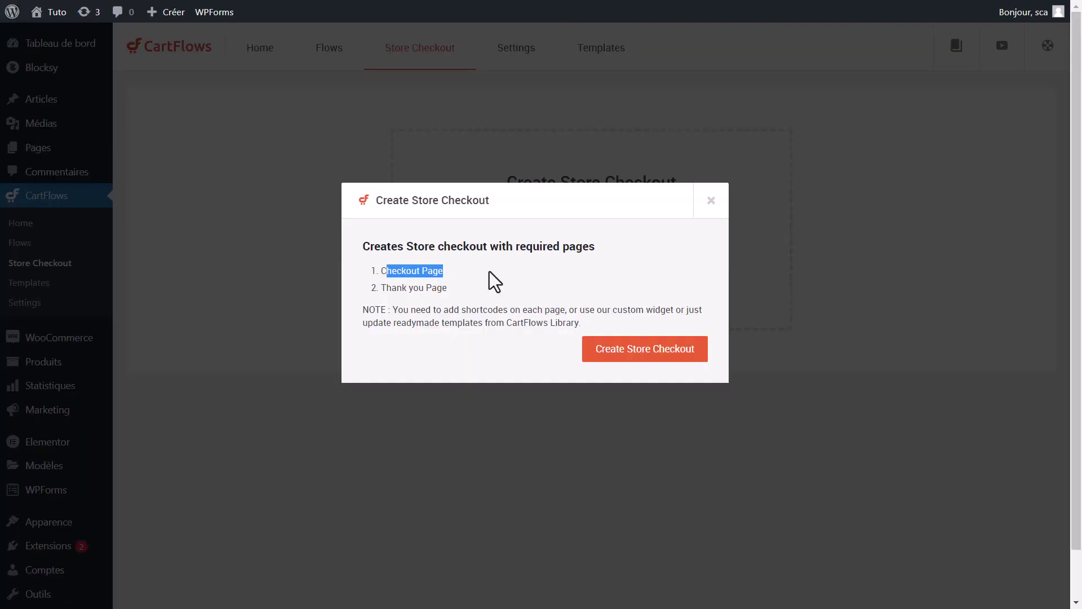
click(402, 281)
double_click(386, 308)
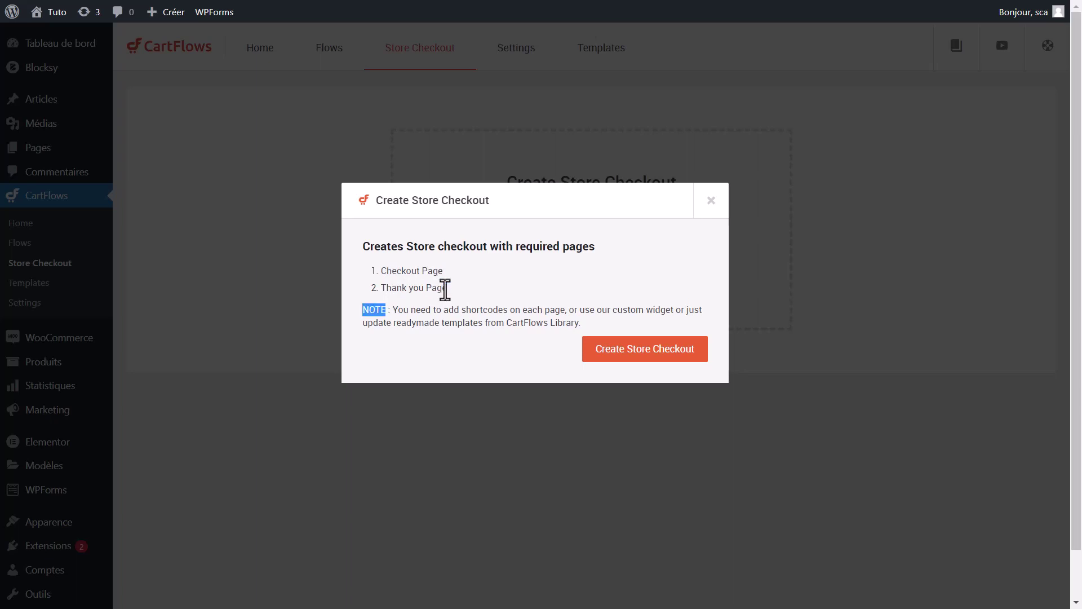
click(445, 290)
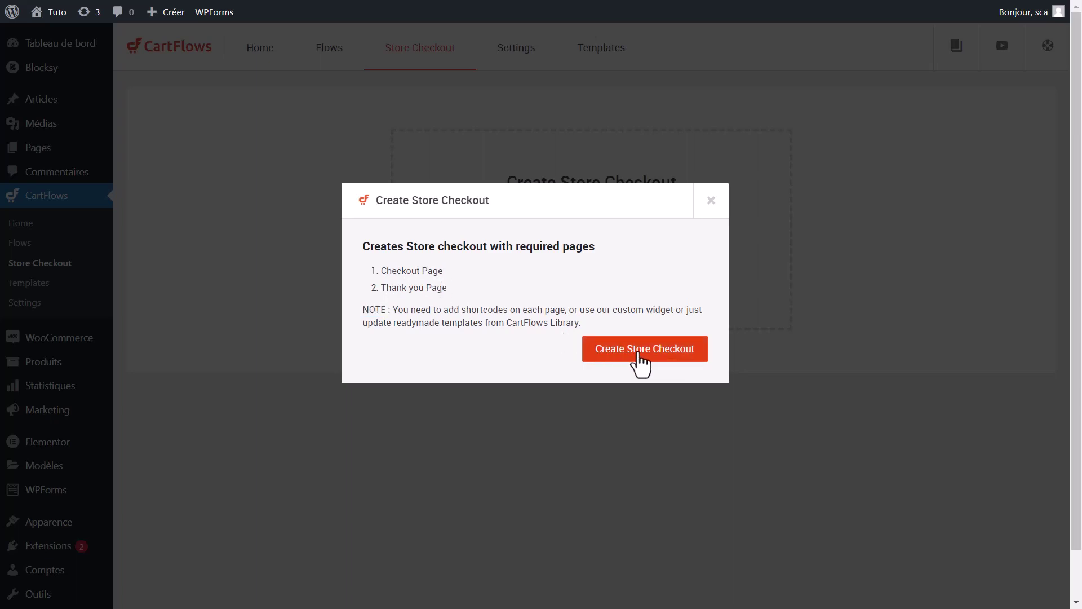
click(641, 355)
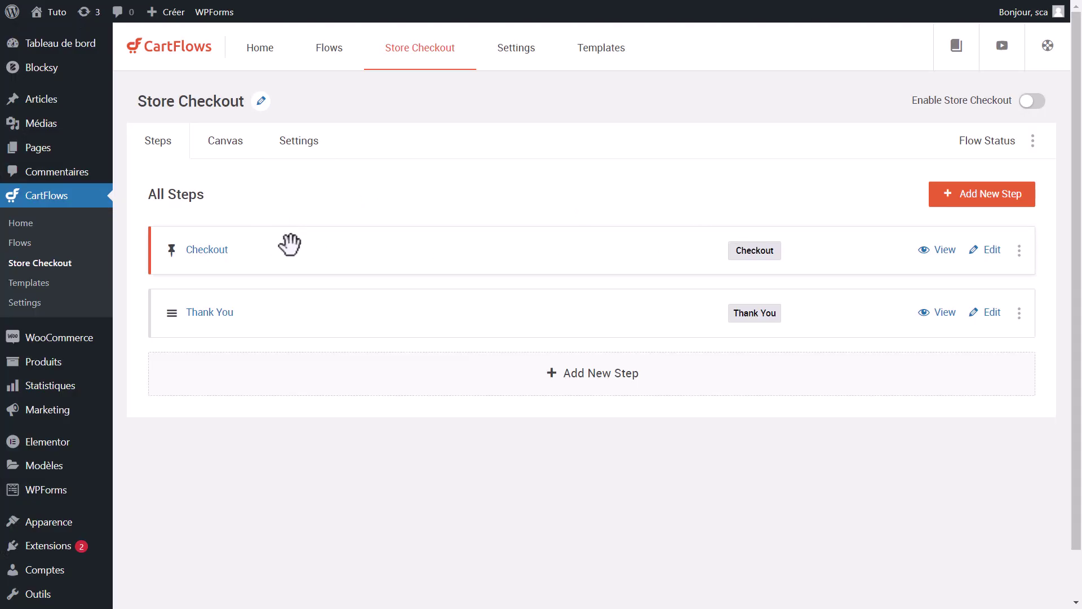
Step: Rename the store checkout flow as "Page de paiement" and save the name
click(260, 101)
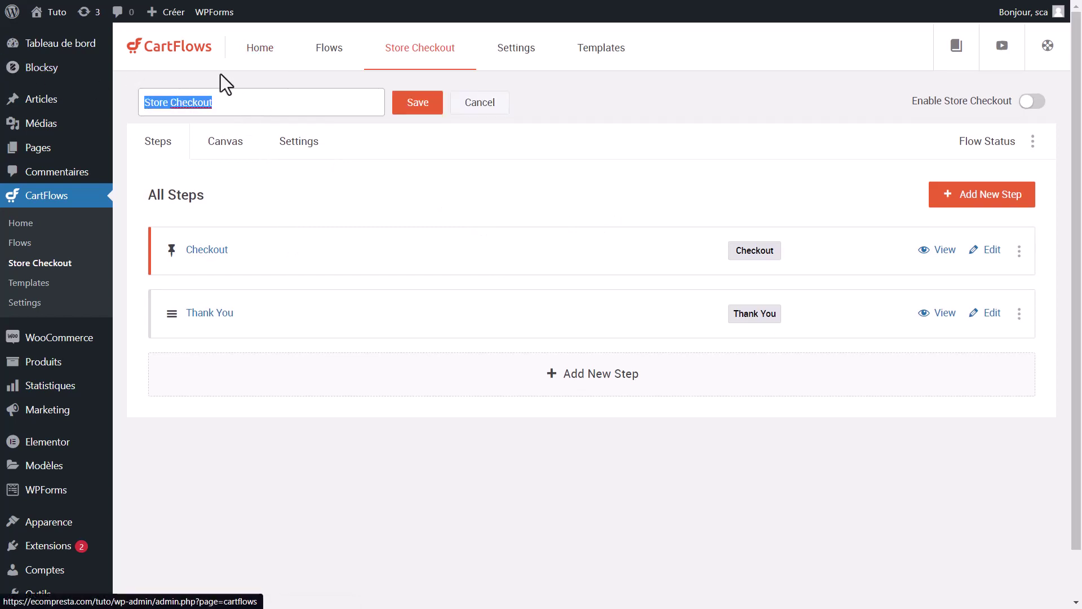
text(Pa)
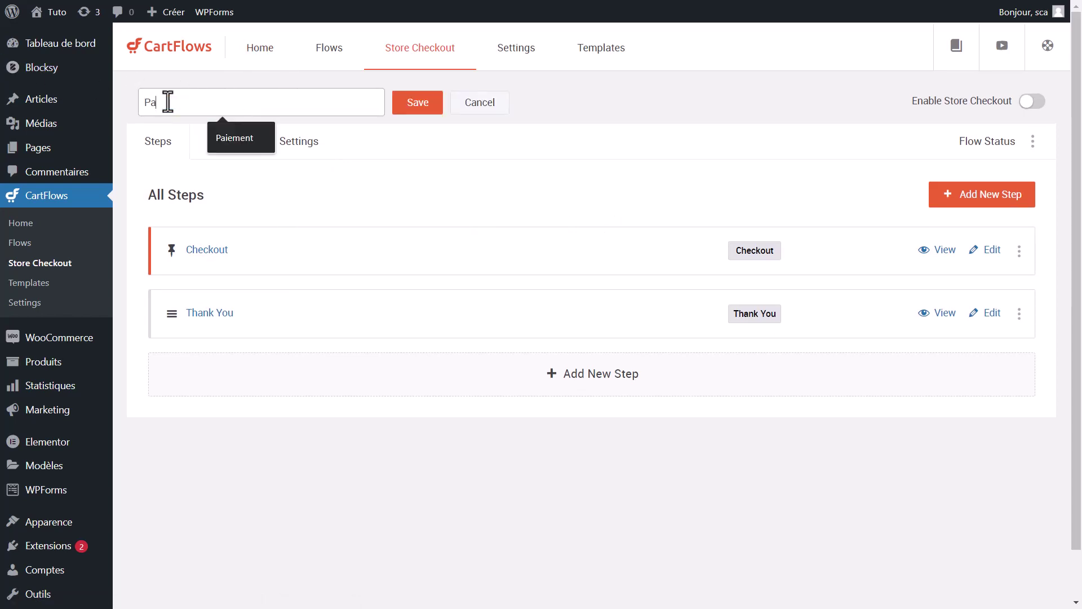
text(ge de paiement)
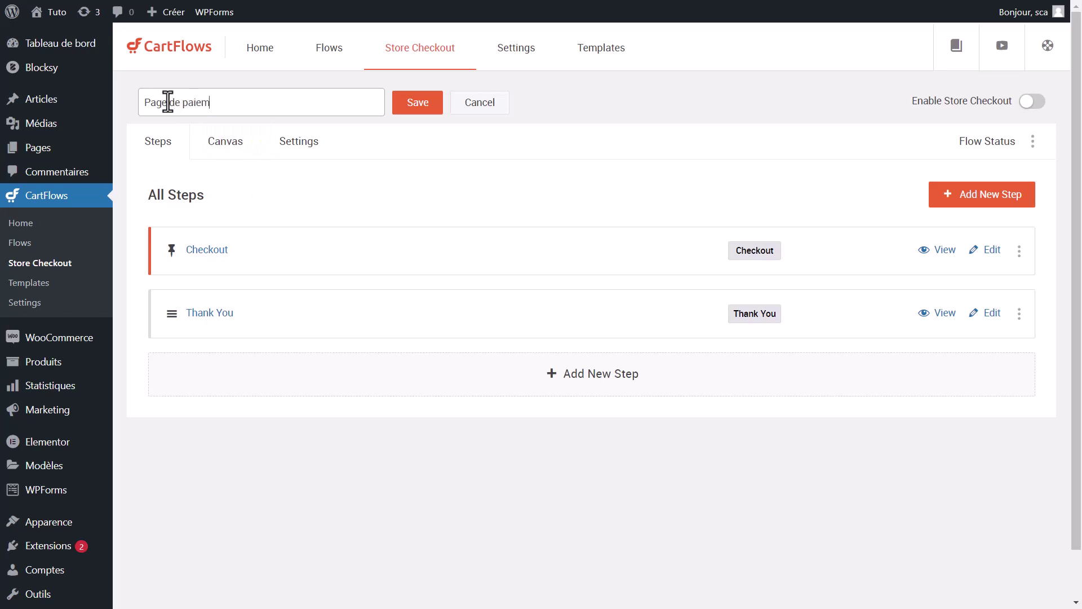
click(424, 108)
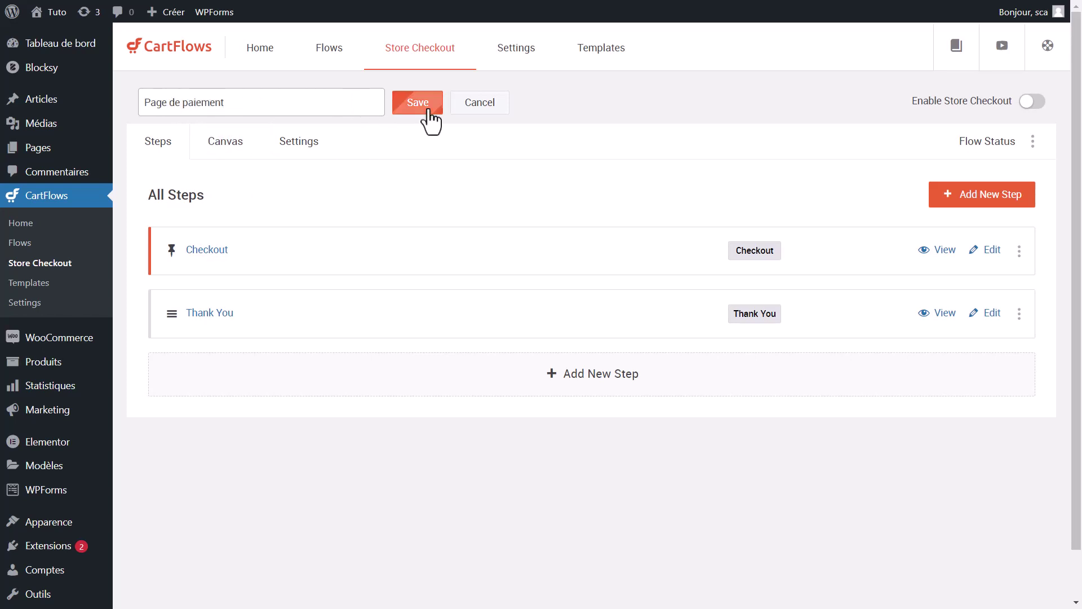
Step: Open the Checkout step for editing, rename it as "paiment" and save the name
click(975, 256)
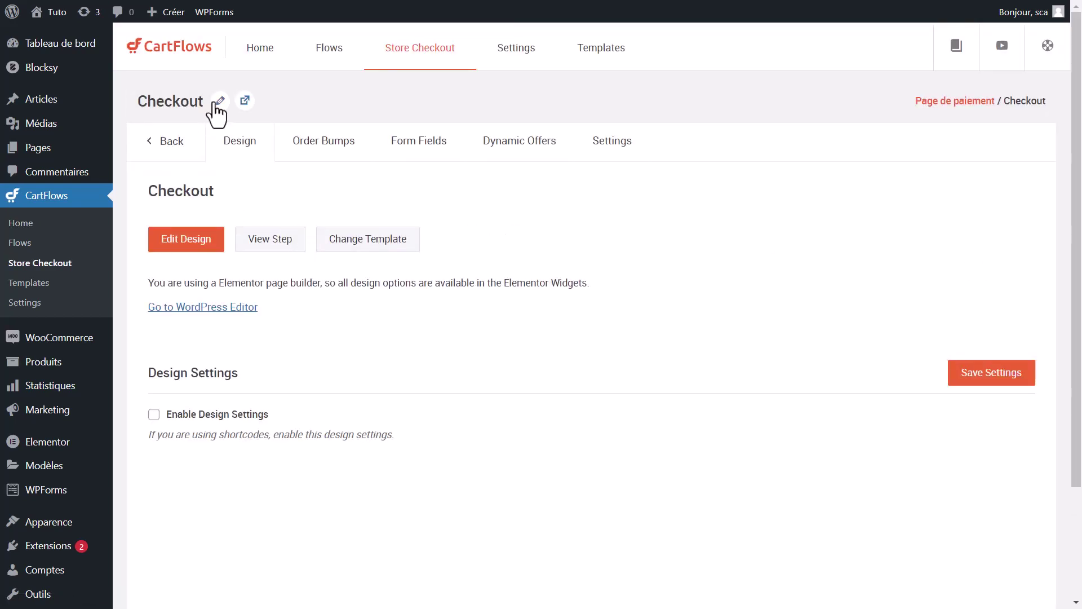
click(218, 103)
text(paime)
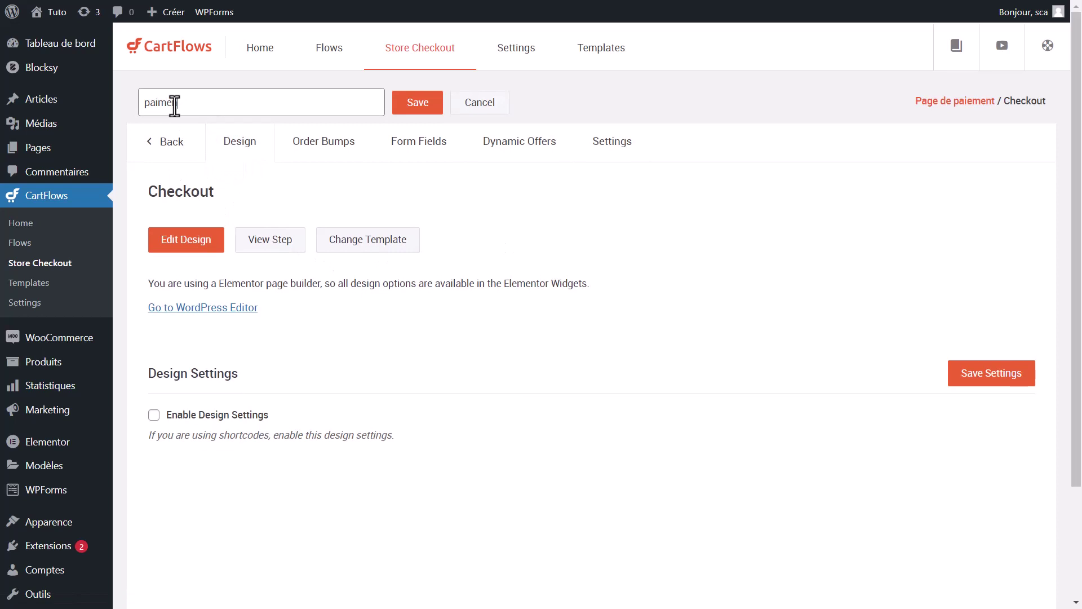
text(nt)
click(416, 108)
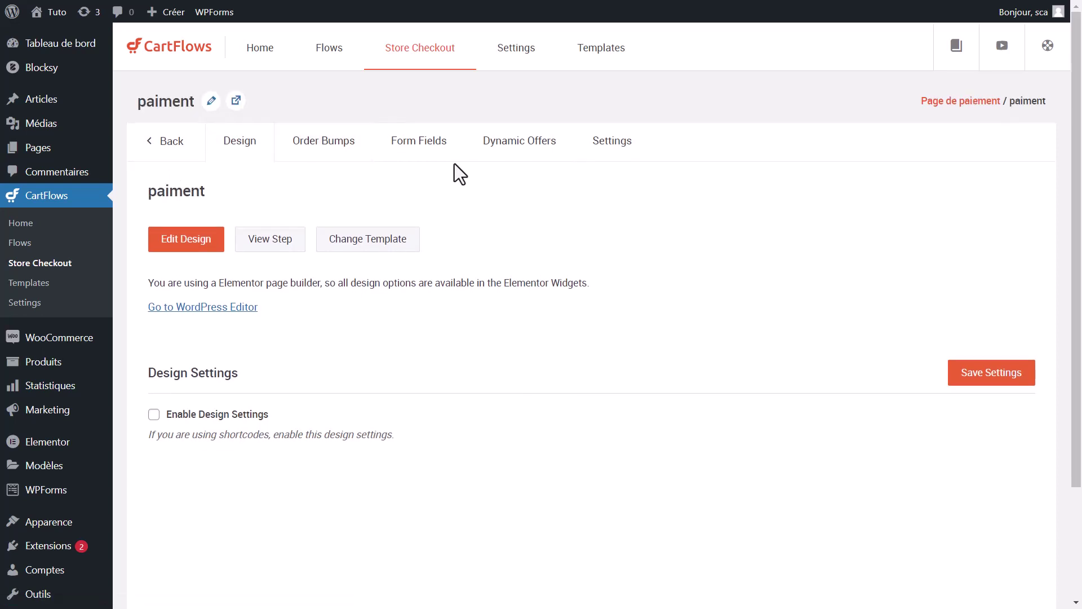
Step: Enable the Custom Field Editor in the checkout step's form field settings and examine the billing and shipping fields
click(422, 160)
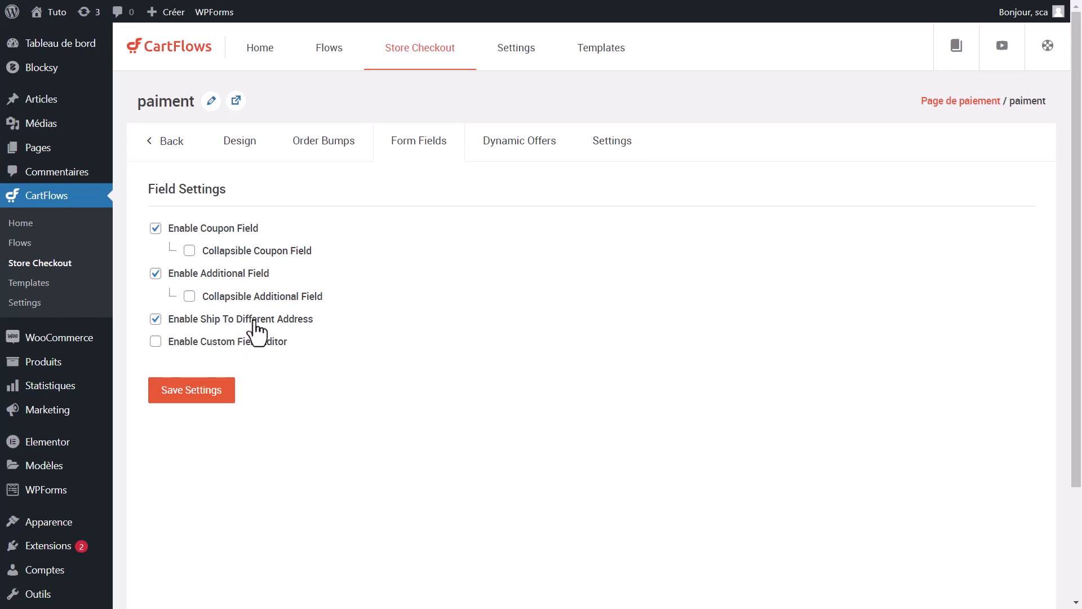
click(221, 352)
scroll(283, 360, down, 5)
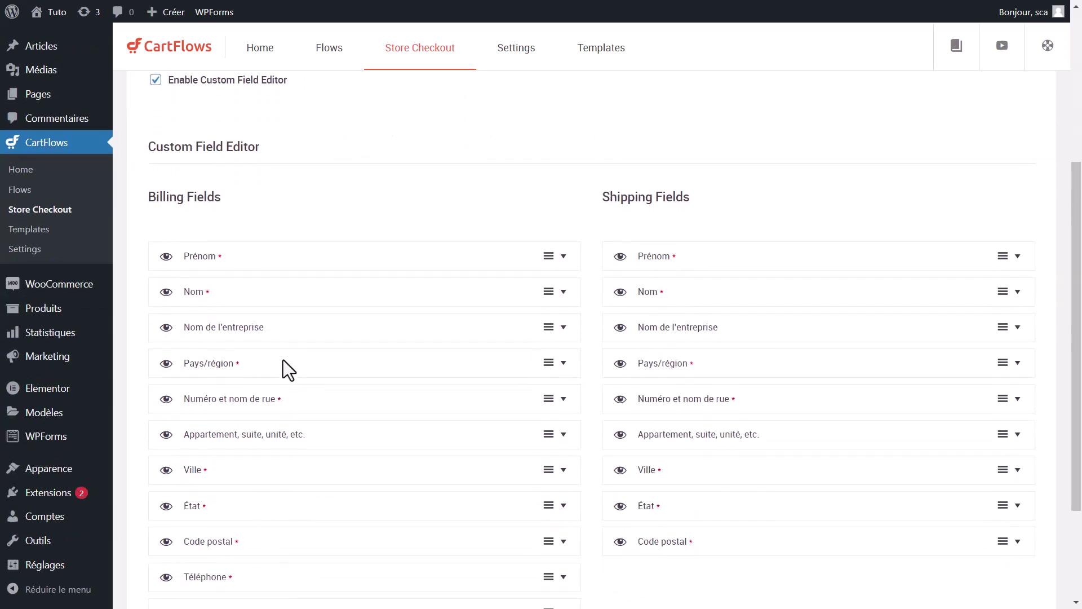
scroll(283, 359, down, 3)
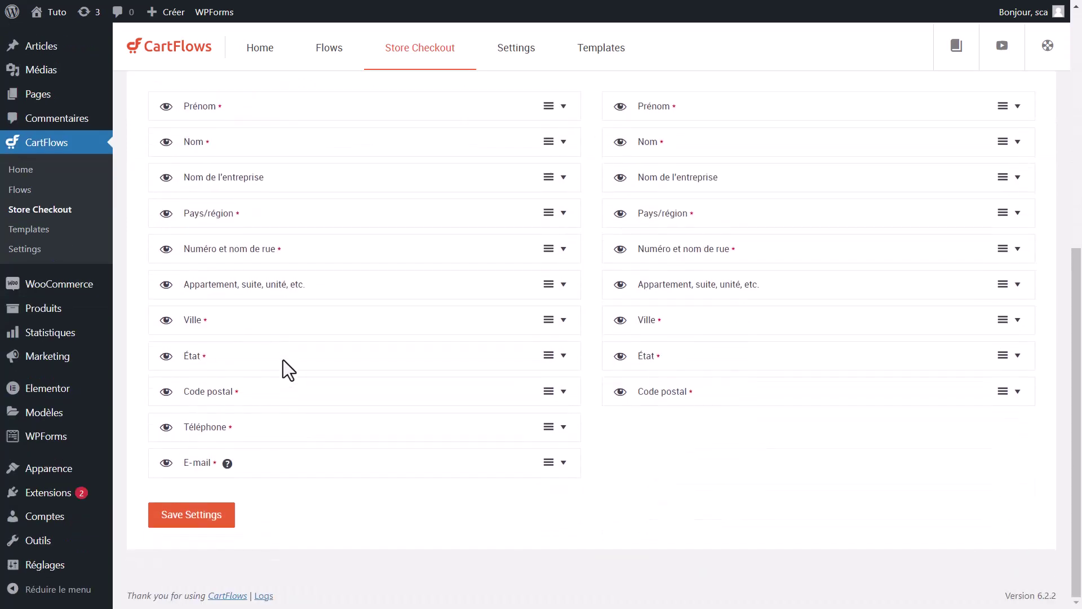
scroll(283, 359, up, 3)
scroll(283, 359, down, 2)
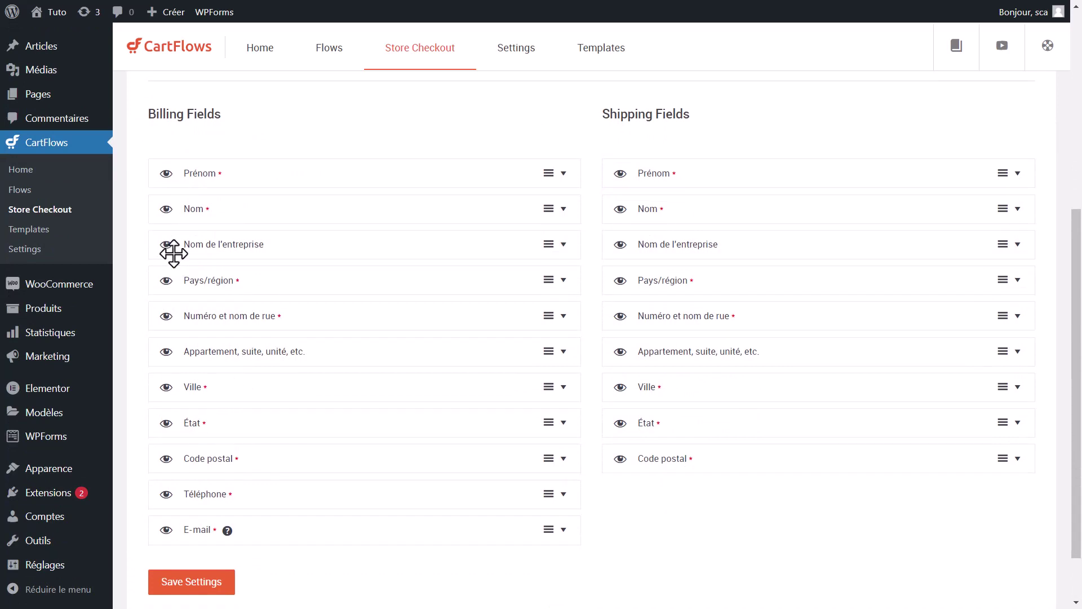
Step: Try hiding the billing fields Nom, Nom de l'entreprise and Pays/région, then make all three visible again
click(166, 209)
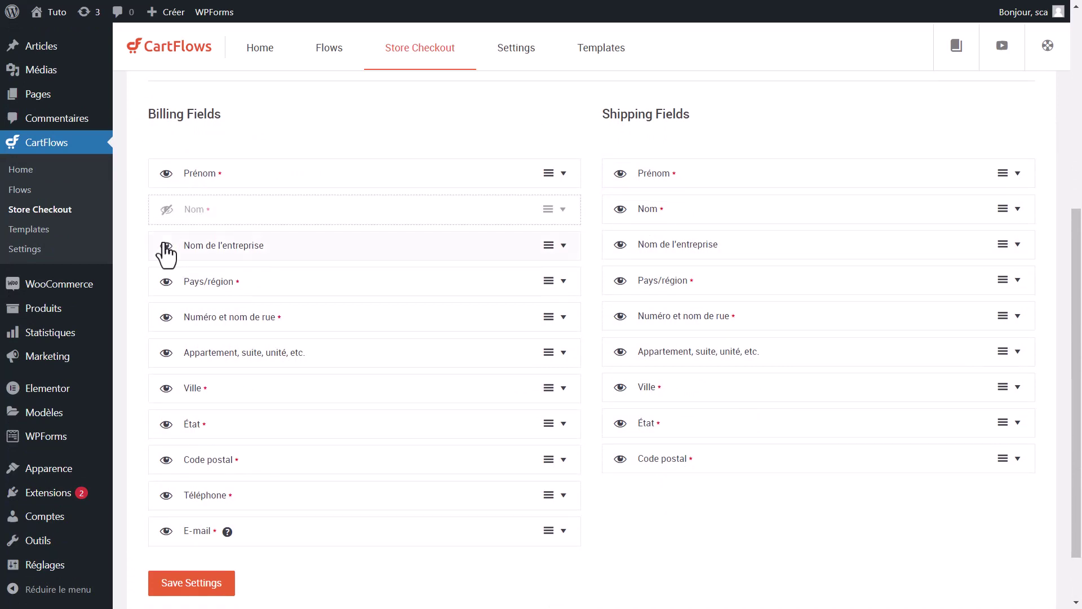
click(166, 245)
click(165, 282)
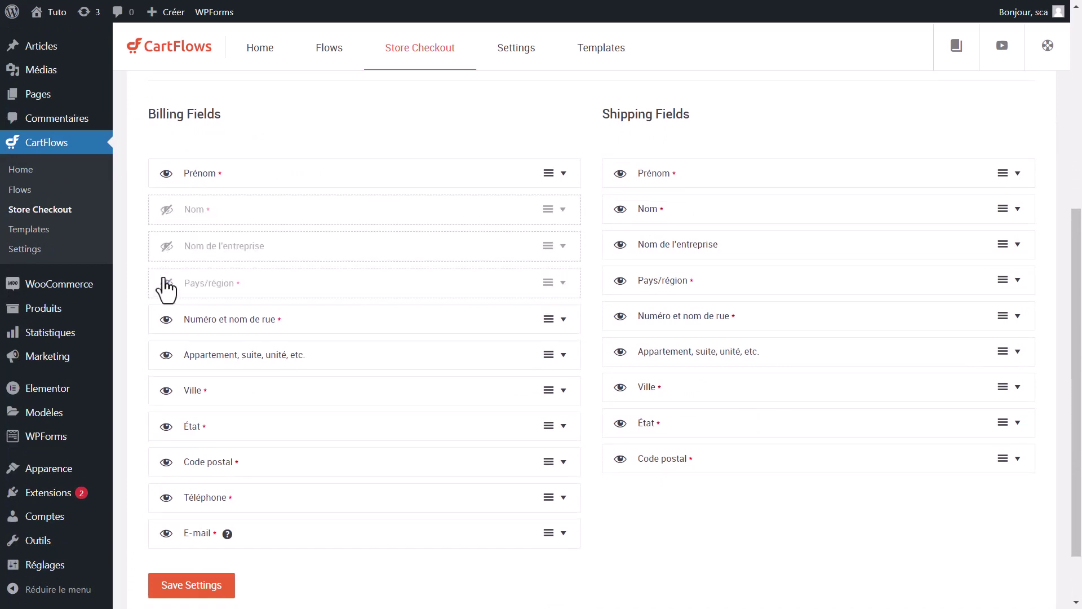
click(166, 246)
click(166, 209)
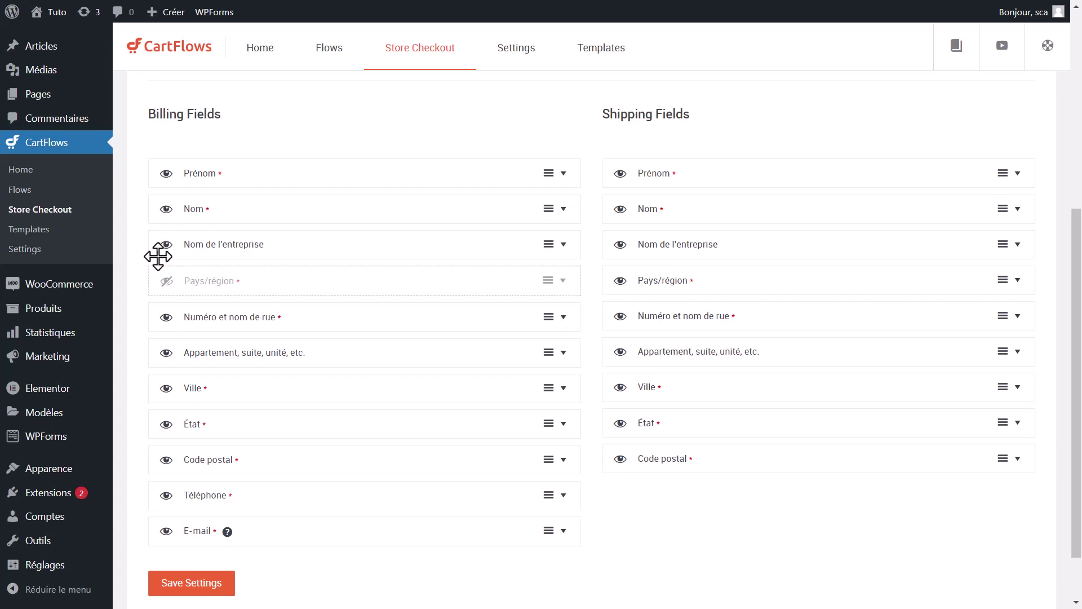
click(166, 285)
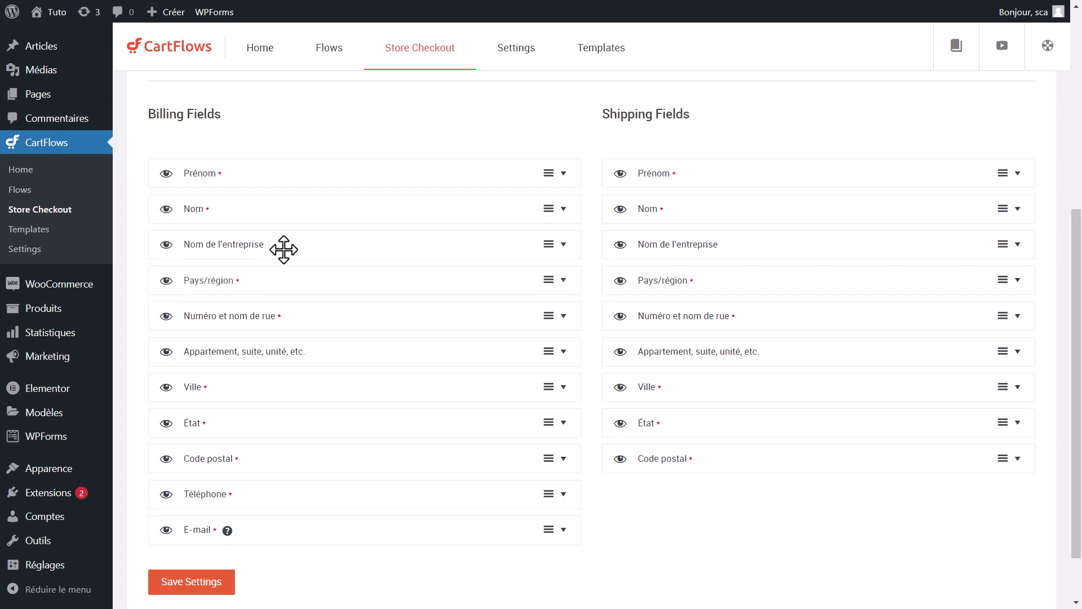
Step: Disable the Custom Field Editor and save the form field settings
scroll(367, 321, up, 5)
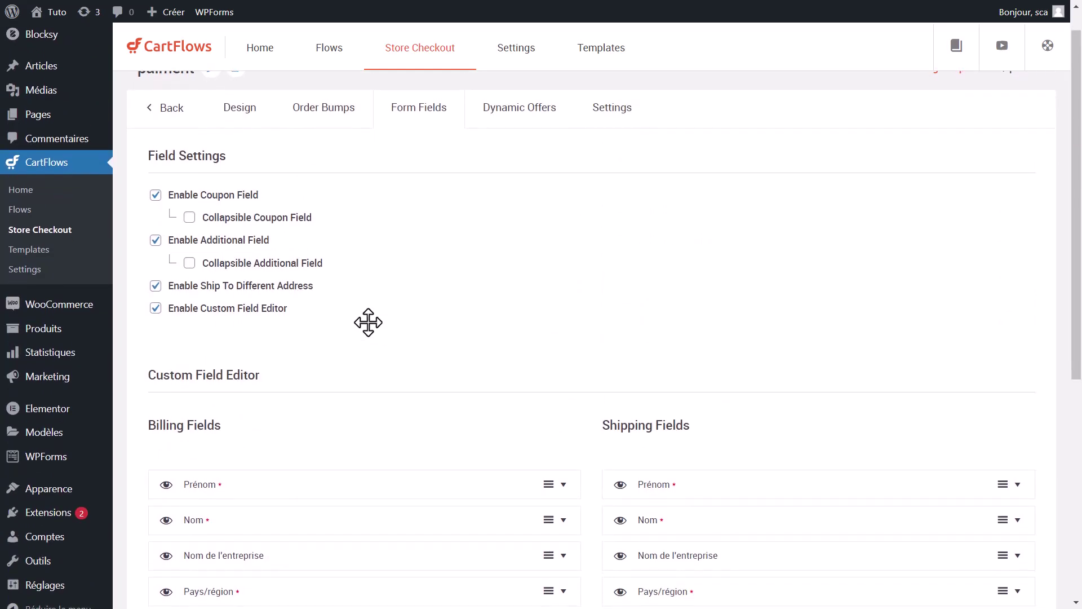
click(151, 314)
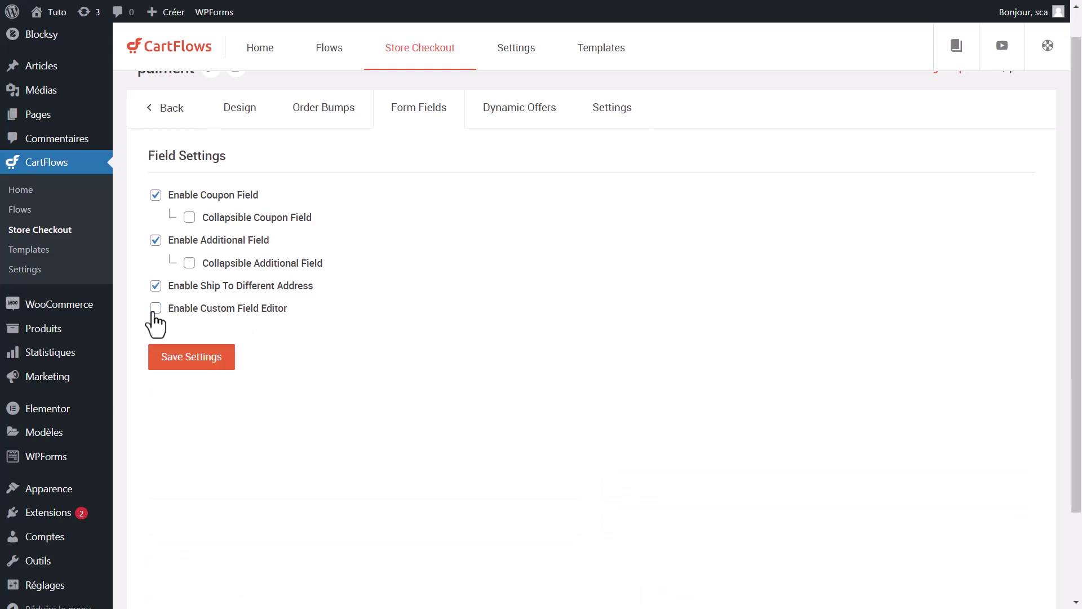
click(226, 361)
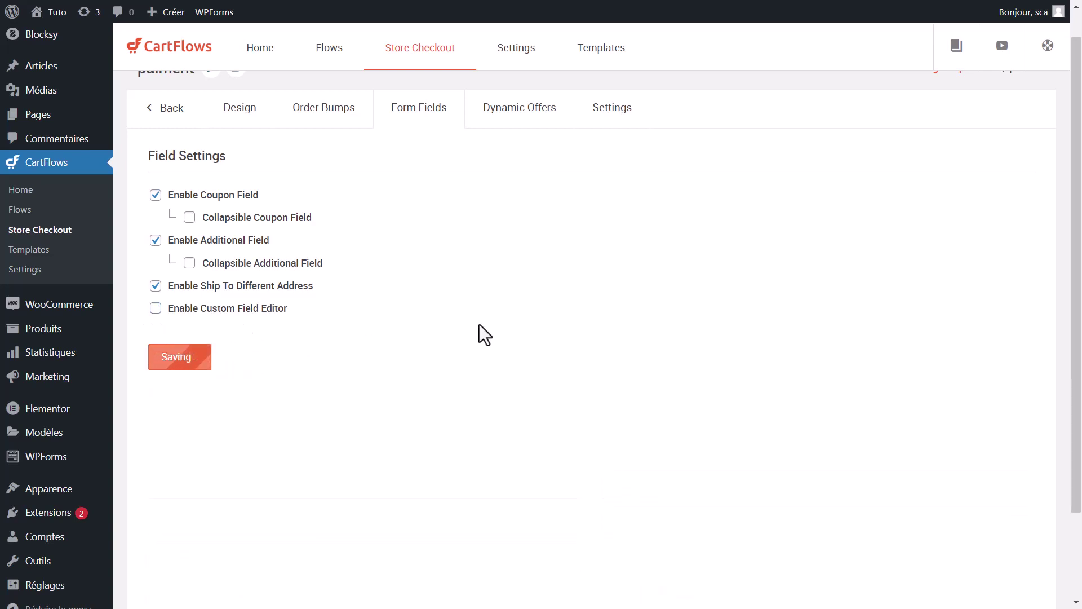
Step: Set the checkout texts to "Facturation", "Livrer à une autre adresse", "votre commande", "Information client", "paiement", "est requis" and the order button to "Valider la commande"
click(530, 110)
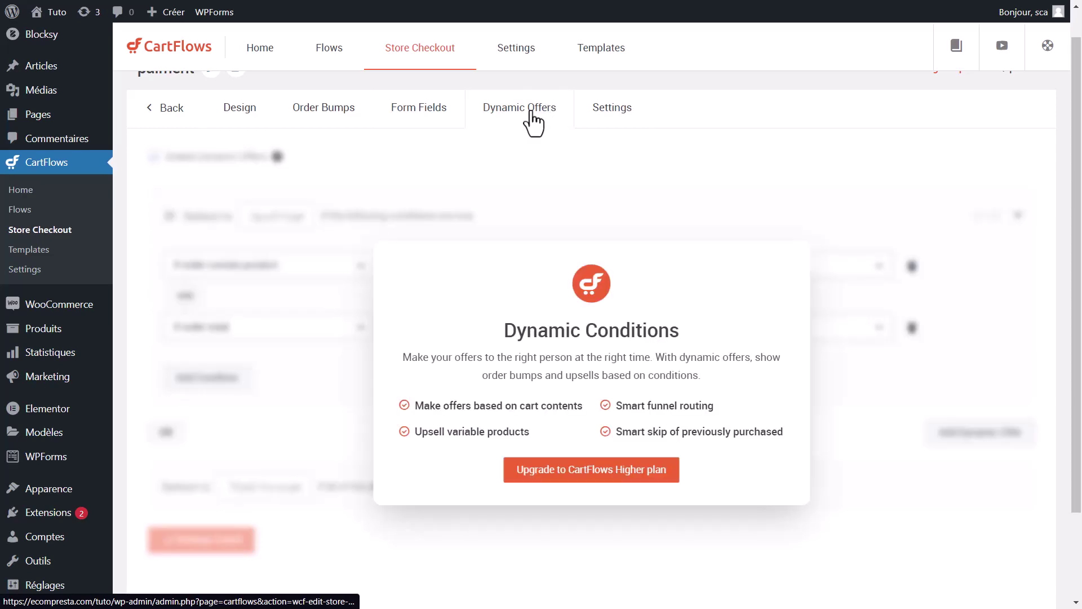
click(606, 117)
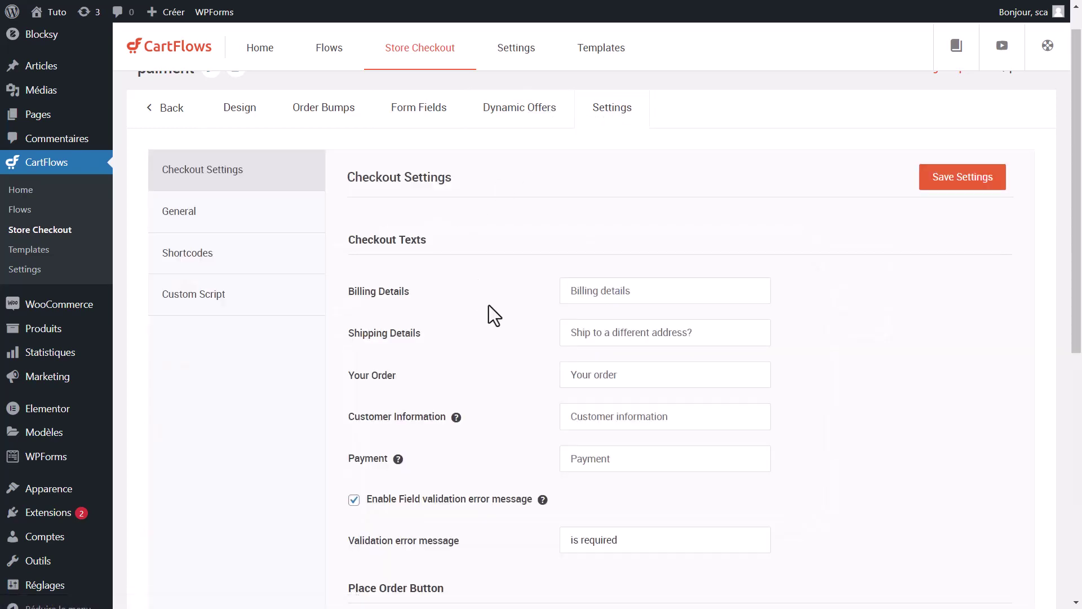
scroll(586, 242, down, 6)
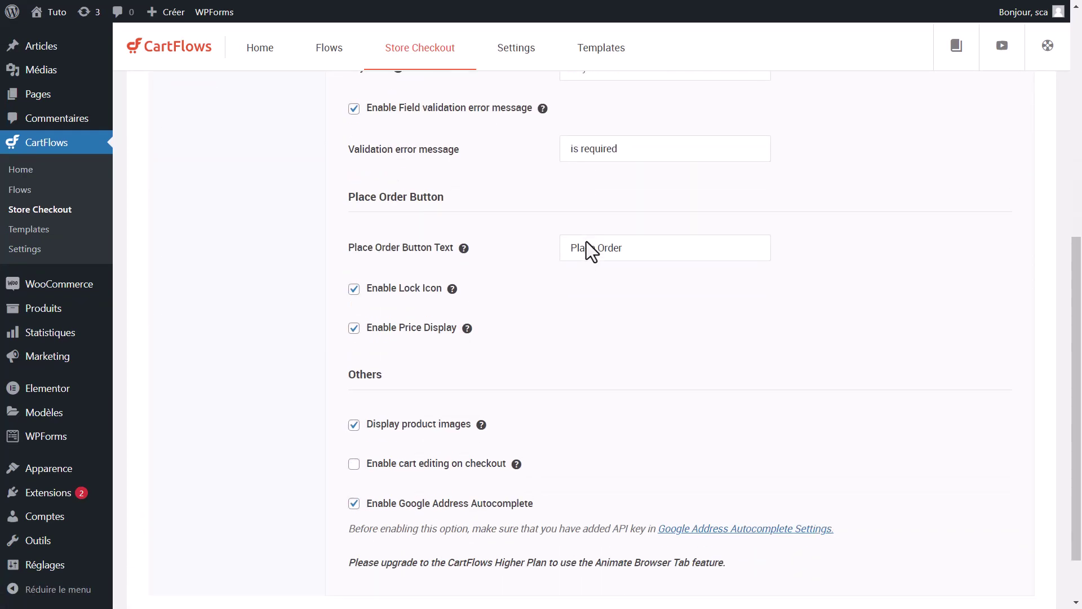
scroll(671, 330, up, 2)
drag(661, 331, 444, 337)
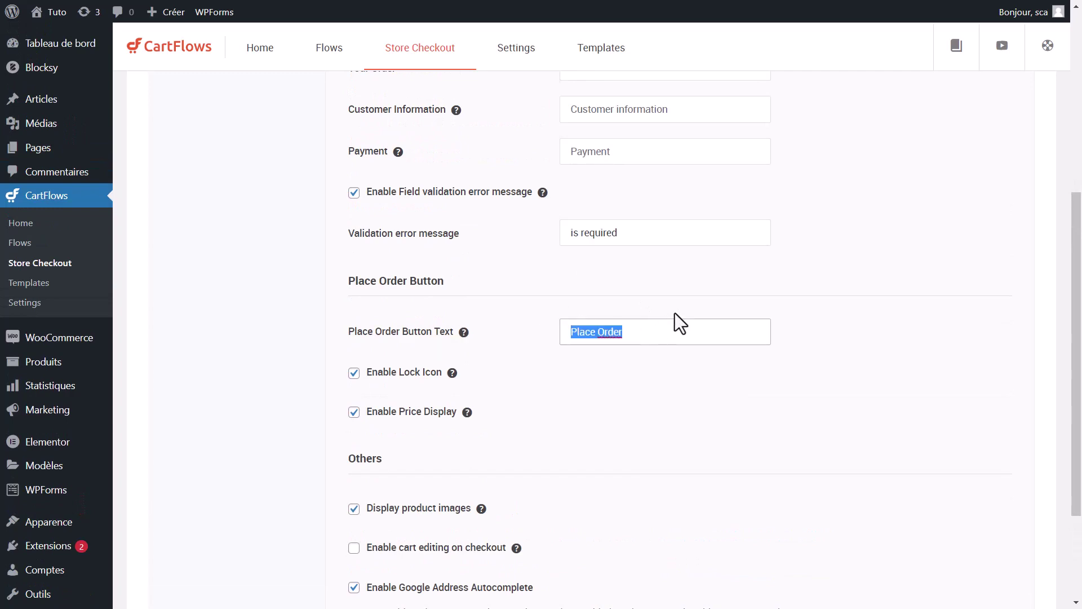
scroll(675, 313, up, 6)
scroll(675, 313, down, 7)
scroll(675, 313, up, 1)
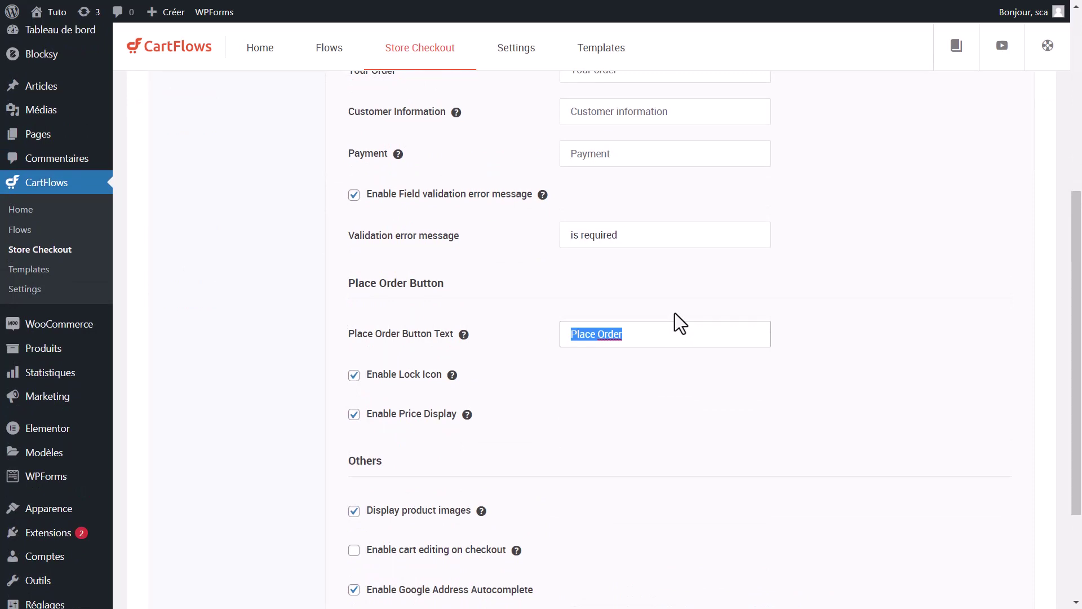
text(Valider la commande)
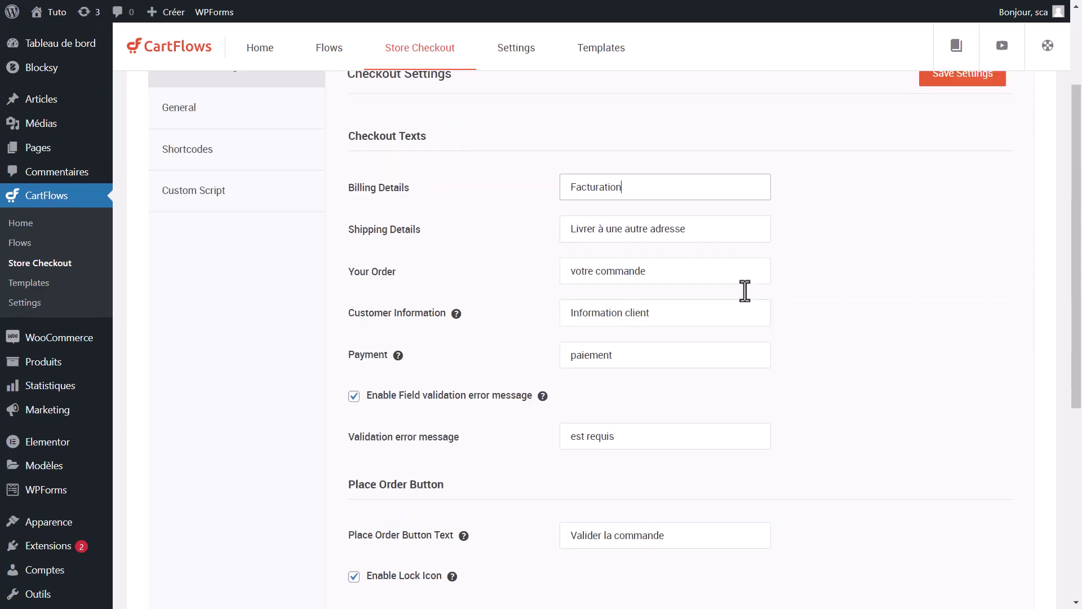
Step: Review the French checkout texts and the remaining checkout options, then save the checkout settings
scroll(744, 291, down, 7)
scroll(745, 291, up, 2)
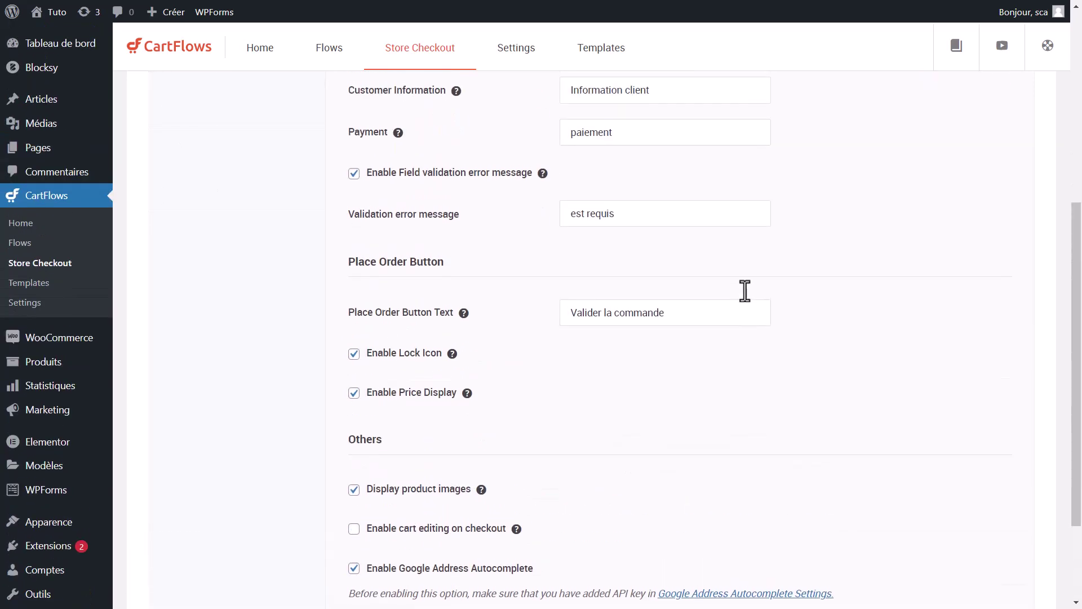
scroll(745, 291, up, 7)
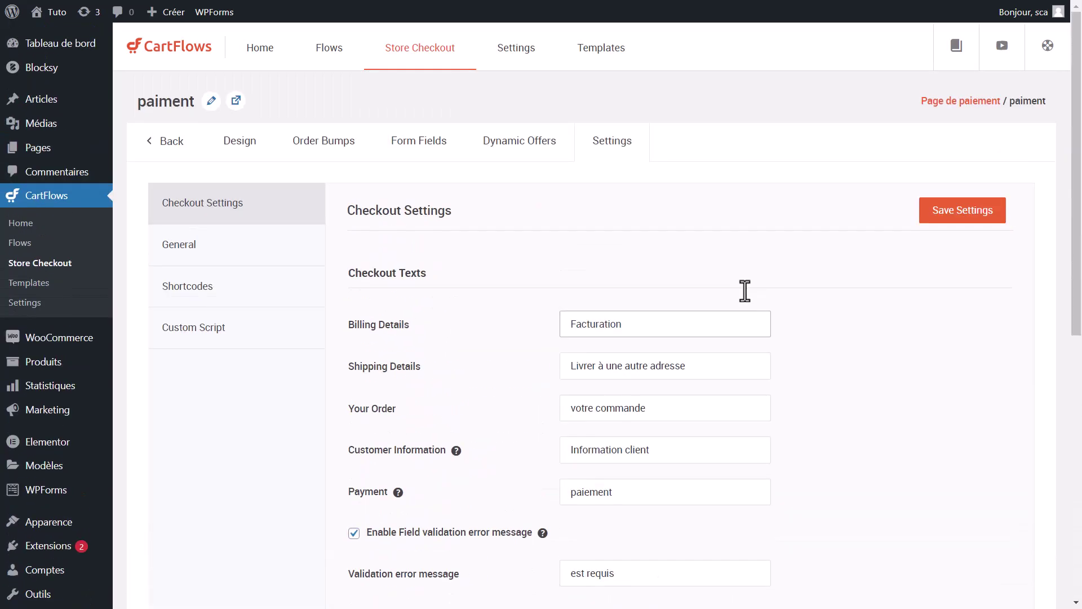
click(942, 224)
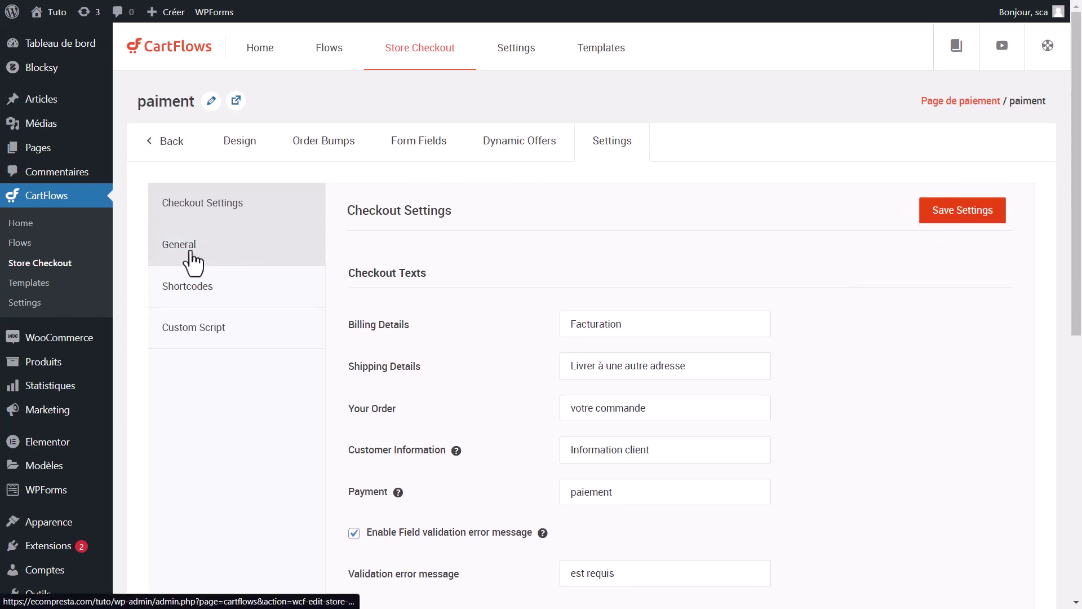
Step: Set the step slug to "paiement" in the checkout step's general settings and save
click(206, 253)
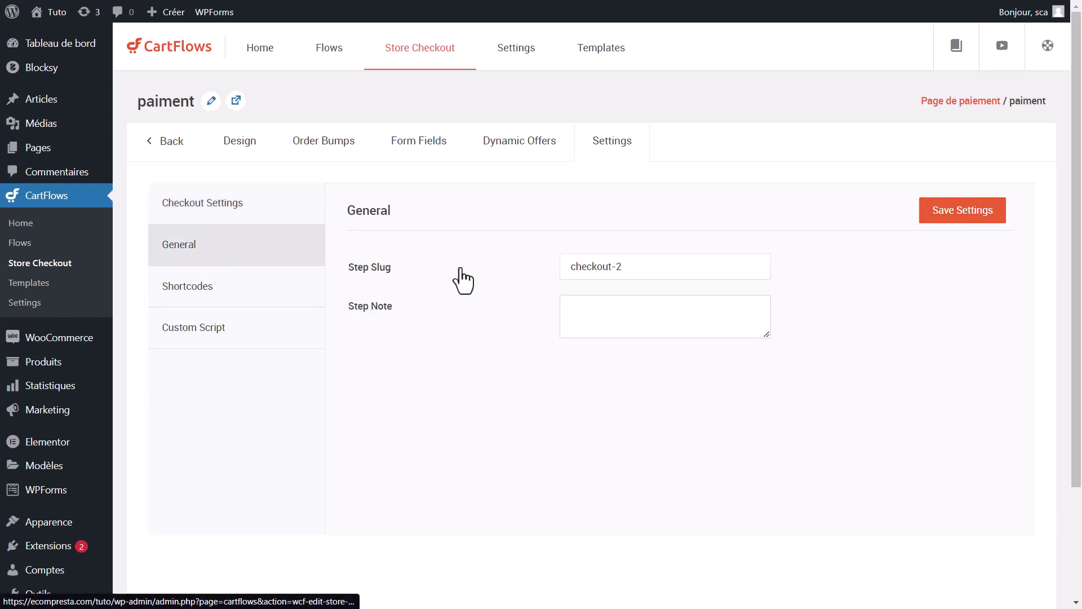
click(649, 276)
key(ctrl+shift+Left)
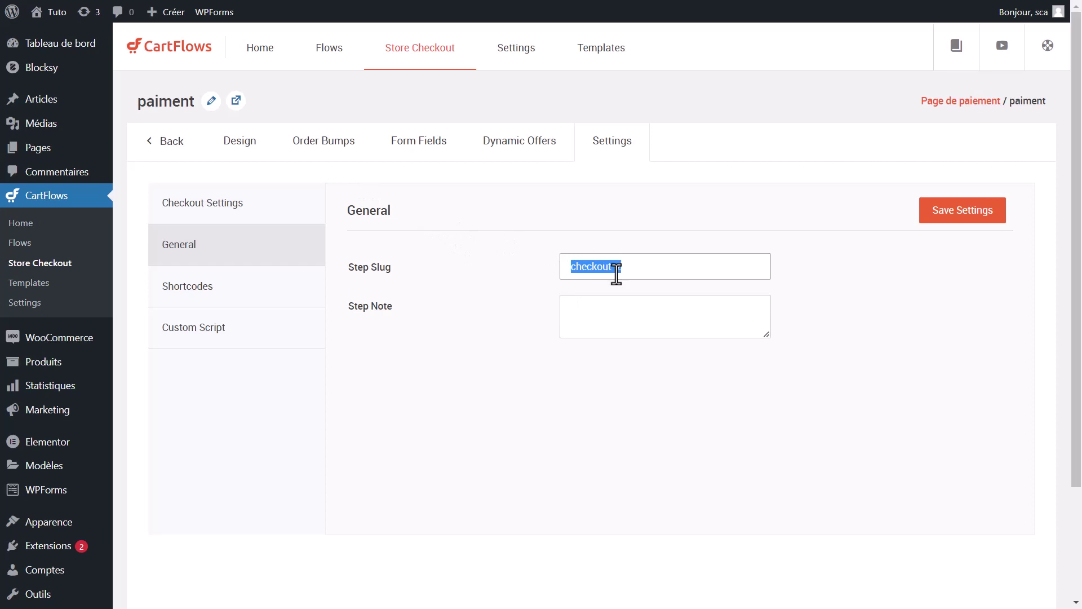
text(paiement)
click(965, 211)
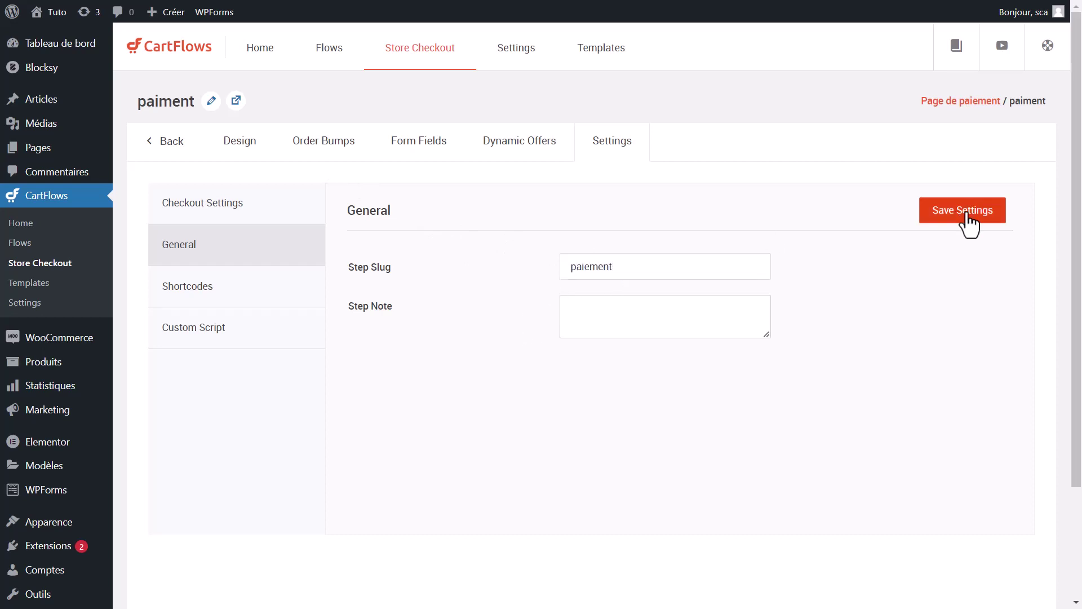
Step: Save the checkout step's design settings and open its design for editing in Elementor
click(247, 298)
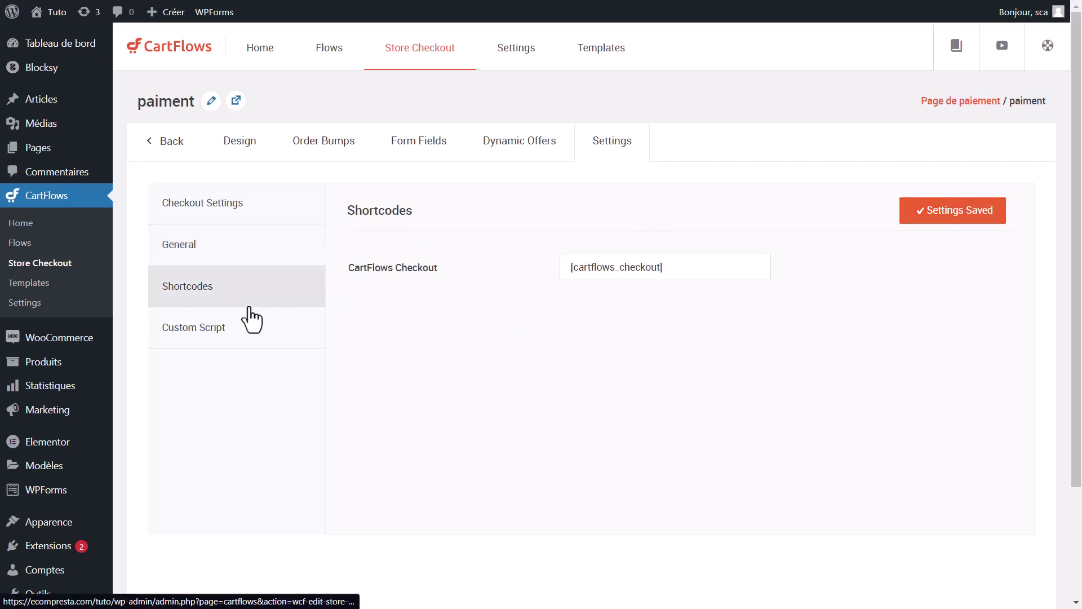
click(244, 327)
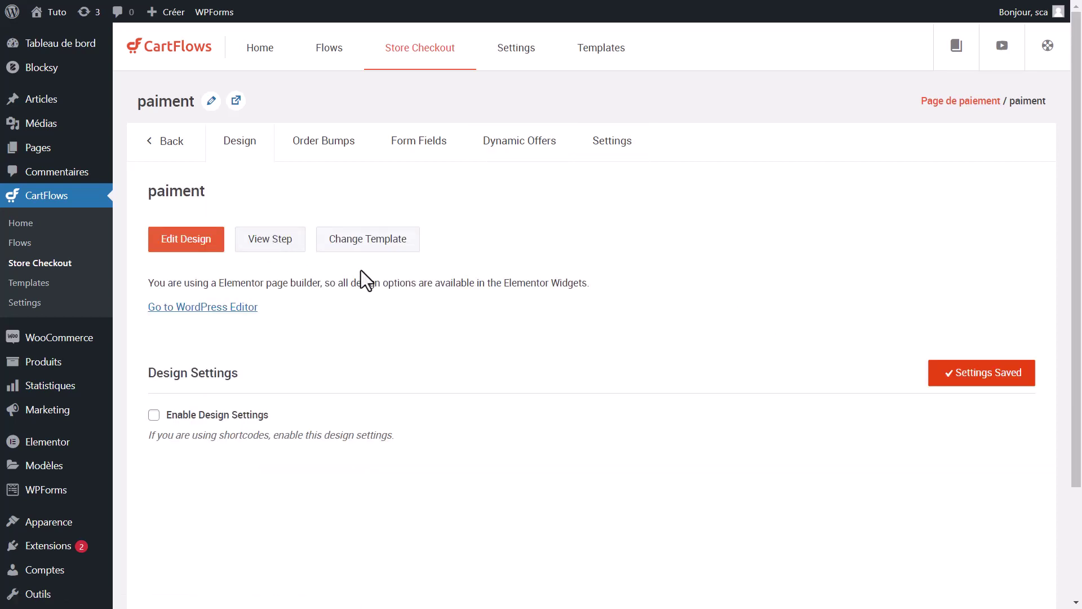
click(953, 372)
click(177, 247)
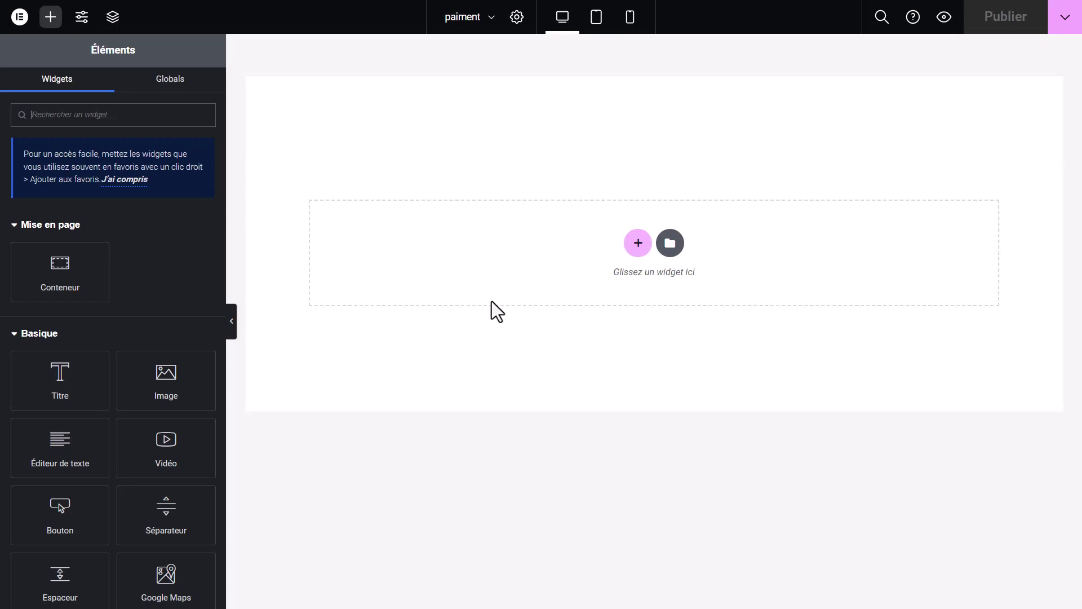
Step: Set the page template of the paiment page to "Par défaut" and publish the change
click(518, 19)
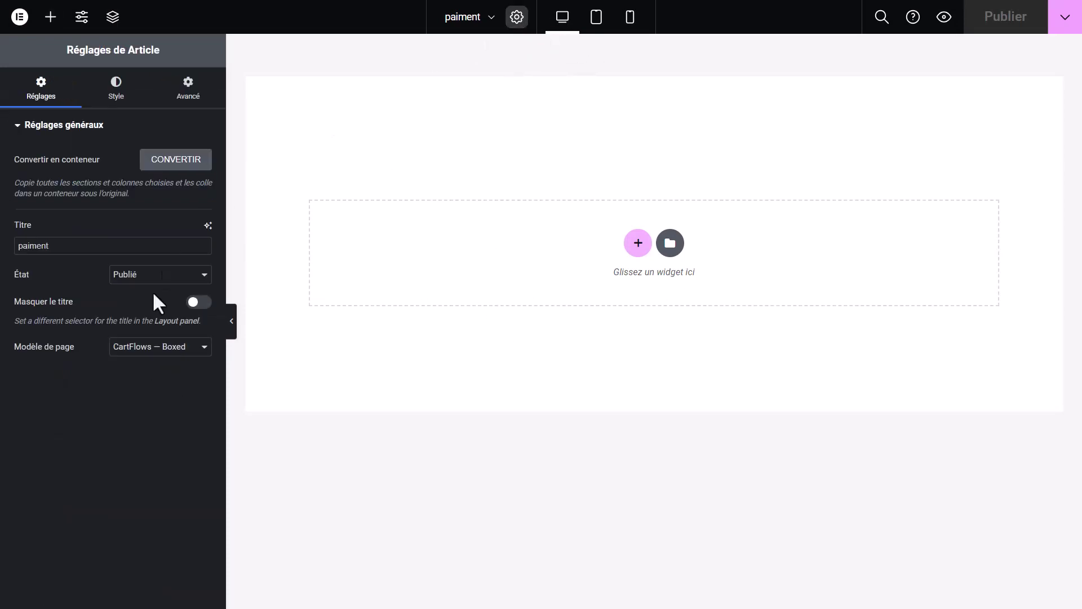
click(165, 354)
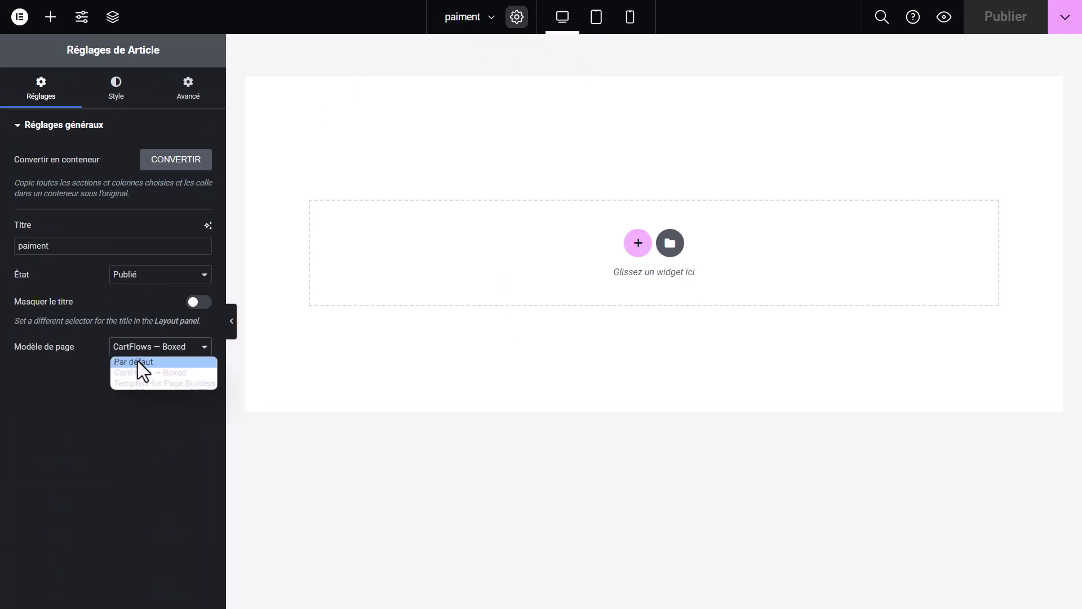
click(138, 361)
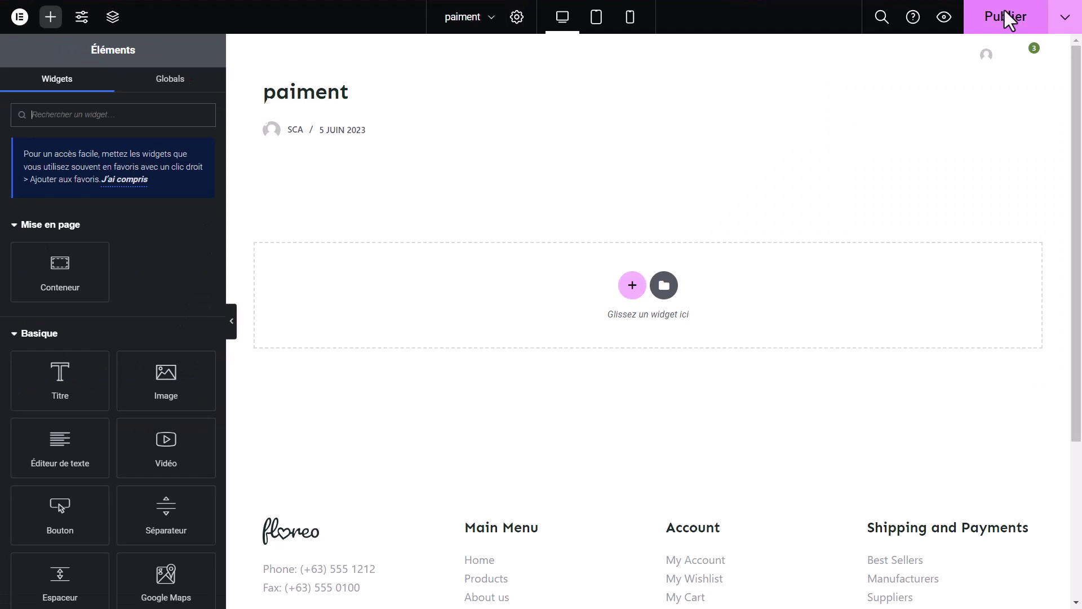
click(1005, 10)
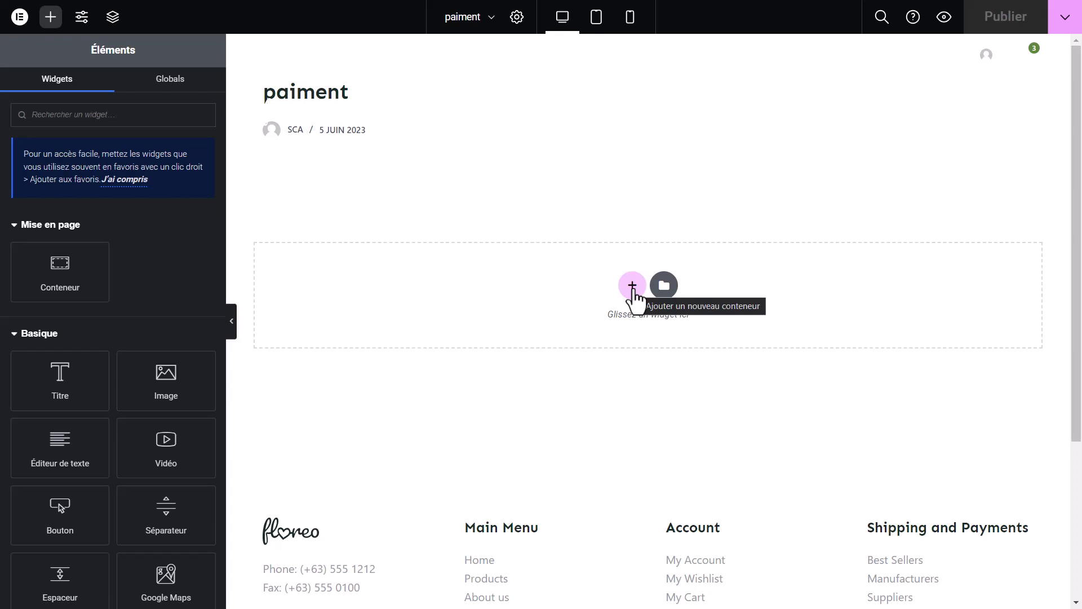
Step: Add a single-column container with downward direction to the page and increase its minimum height
click(632, 288)
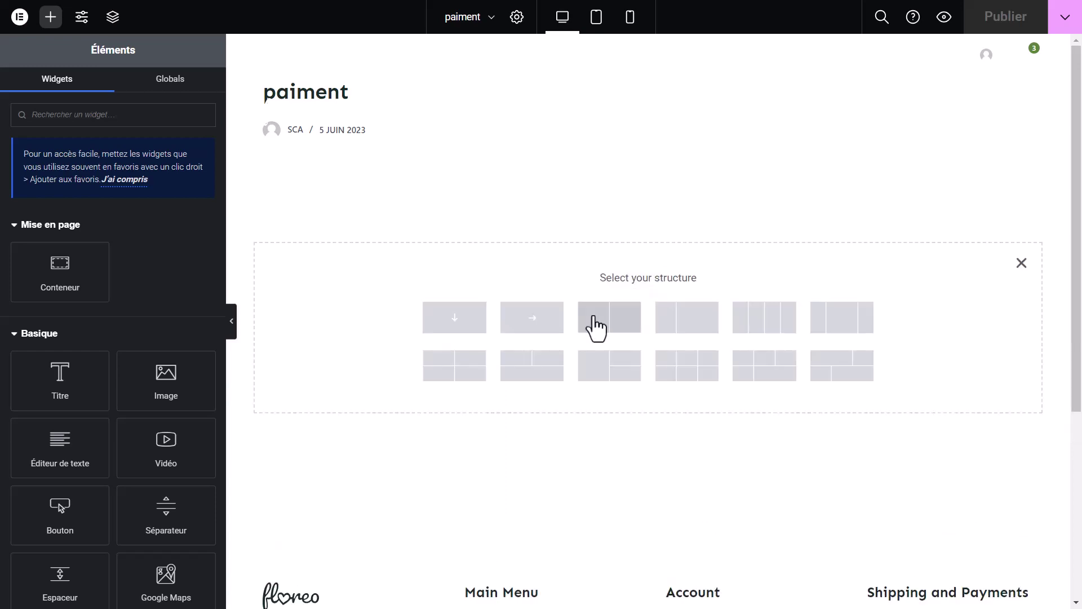
click(455, 326)
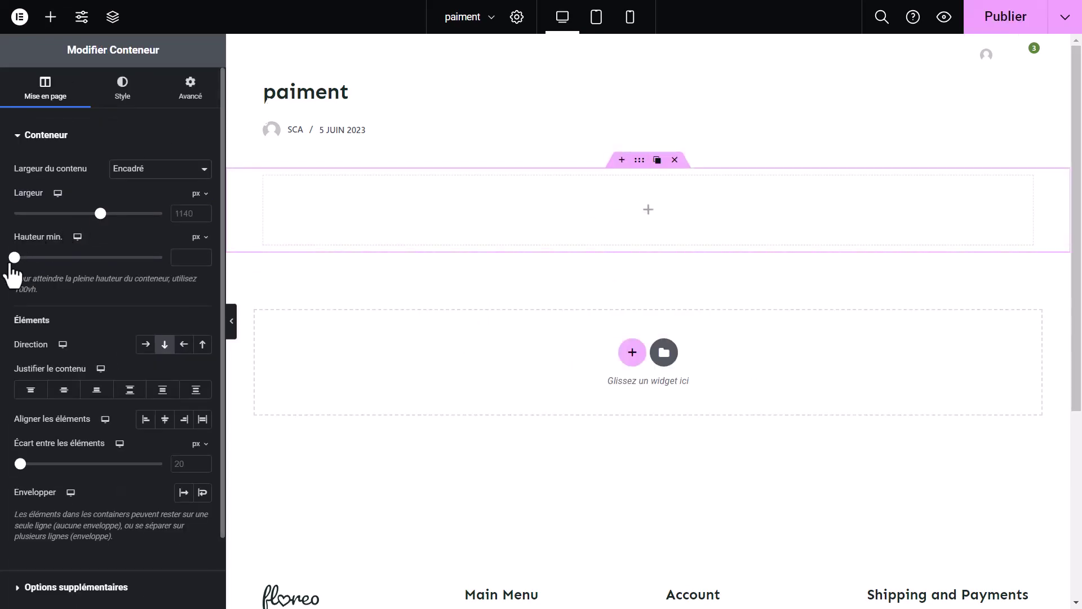
mouse_move(14, 257)
mouse_down()
mouse_move(53, 257)
mouse_move(34, 258)
mouse_up()
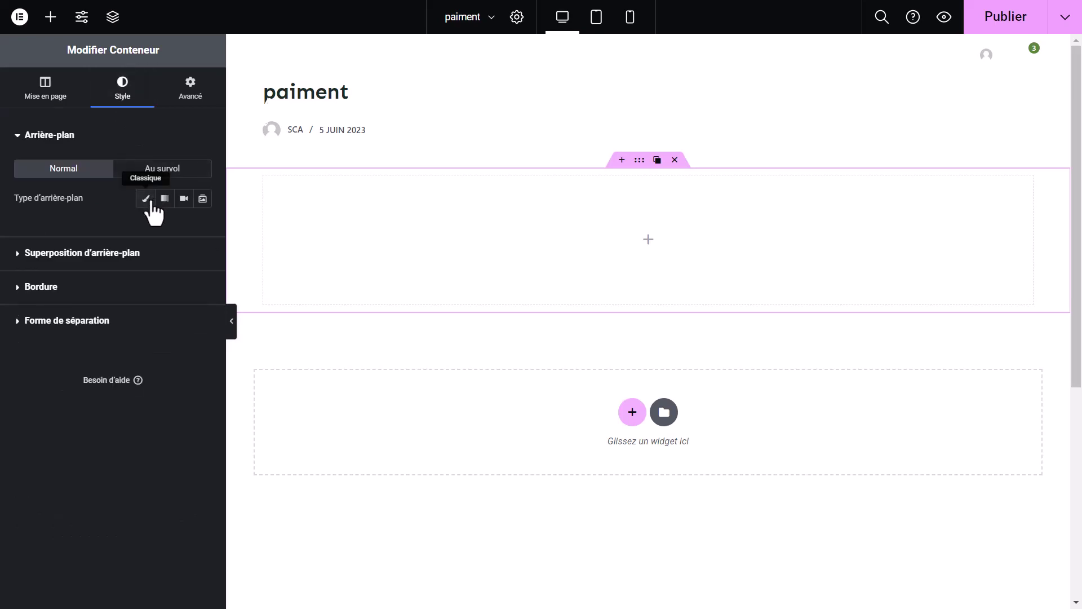
Step: Give the container a linear gradient background from a lighter green to the theme's dark green #48682b, with the angle set to 204 deg
click(164, 199)
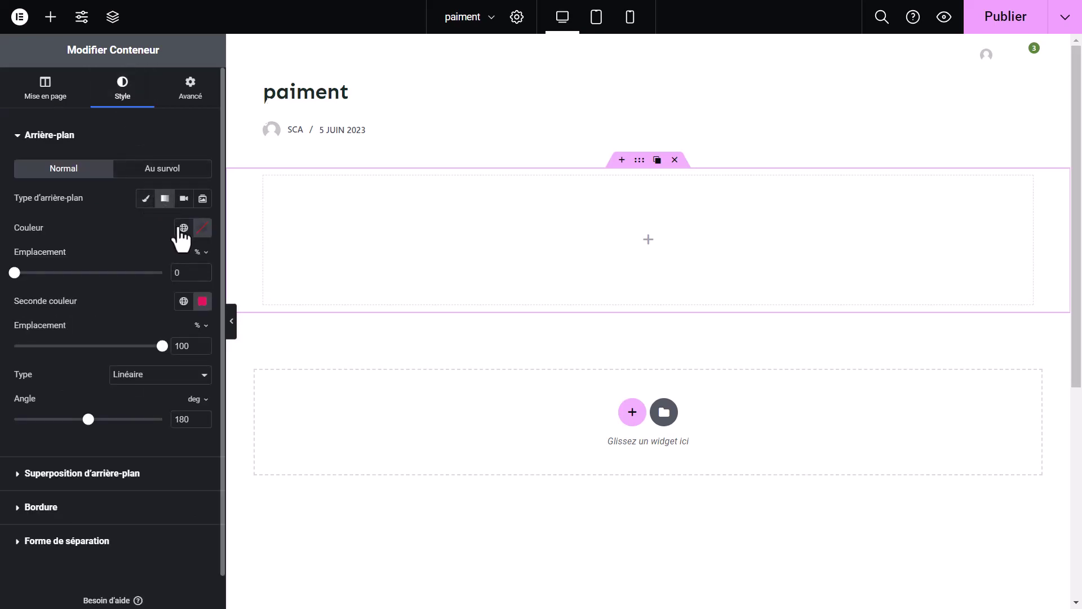
click(184, 302)
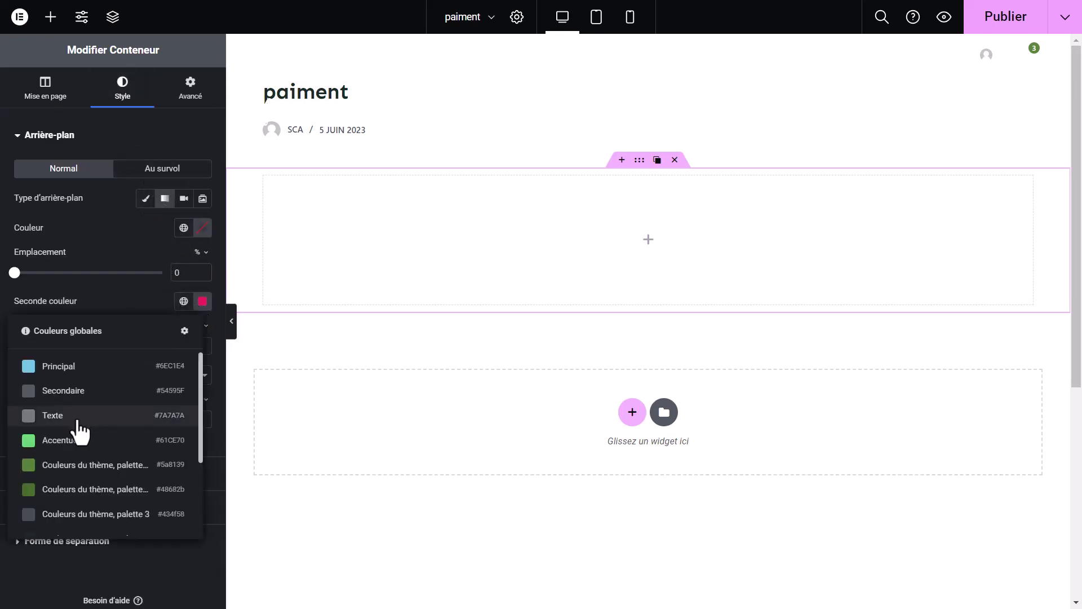
click(69, 489)
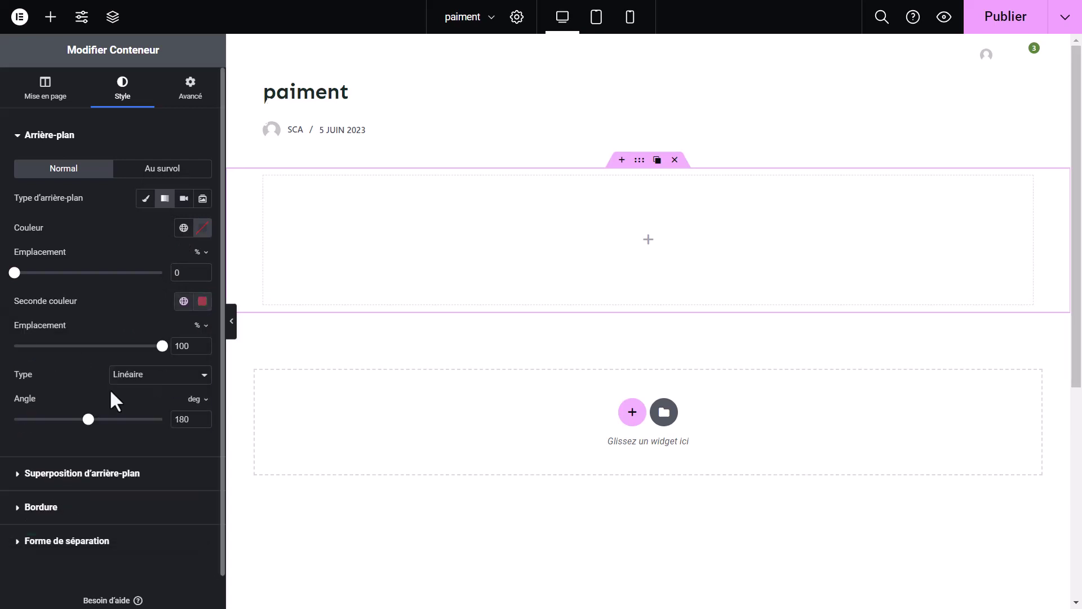
click(184, 227)
click(66, 374)
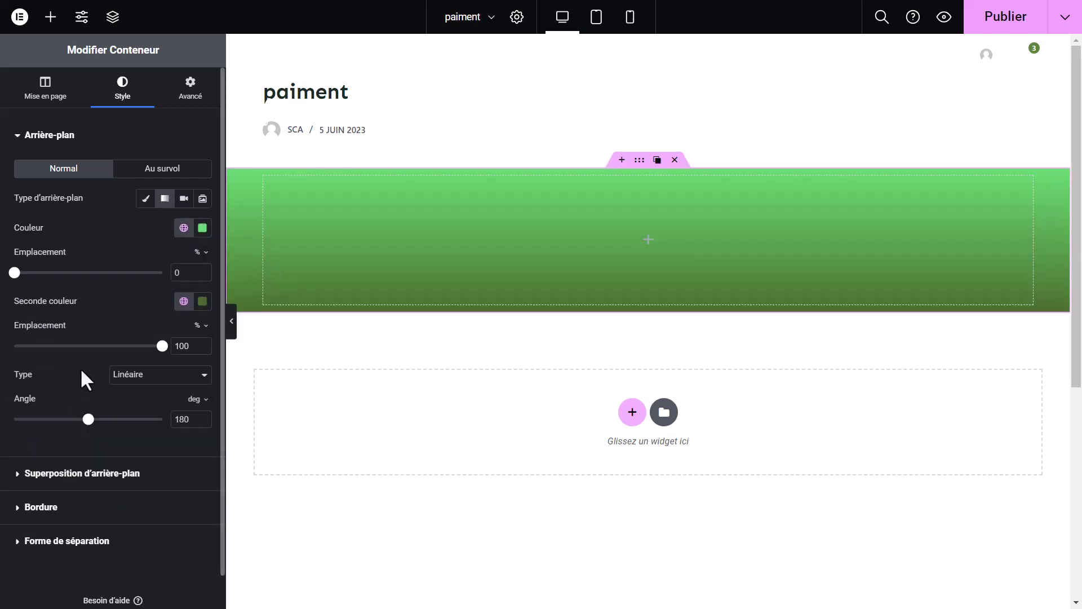
mouse_move(89, 420)
mouse_down()
mouse_move(53, 420)
mouse_move(110, 420)
mouse_up()
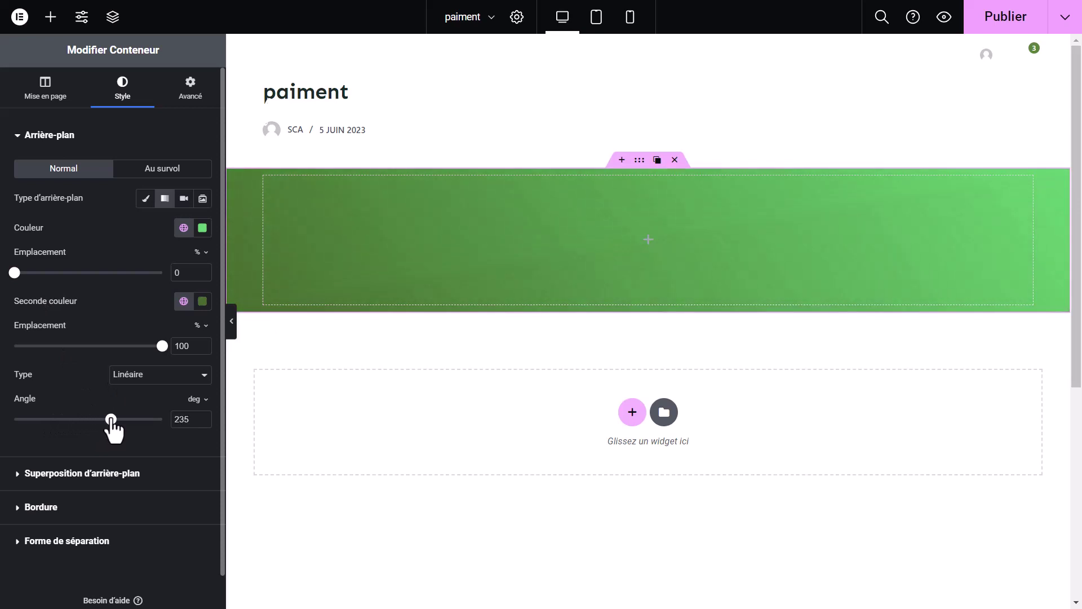
Step: Add a heading widget to the green container and centre the container's contents vertically and horizontally
click(50, 16)
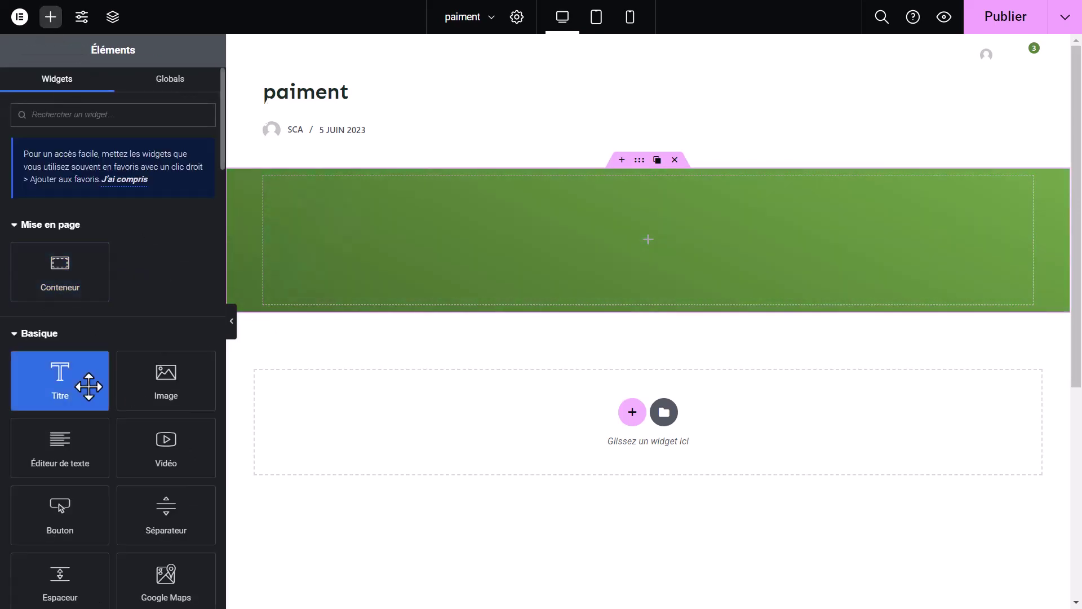
drag(89, 387, 677, 233)
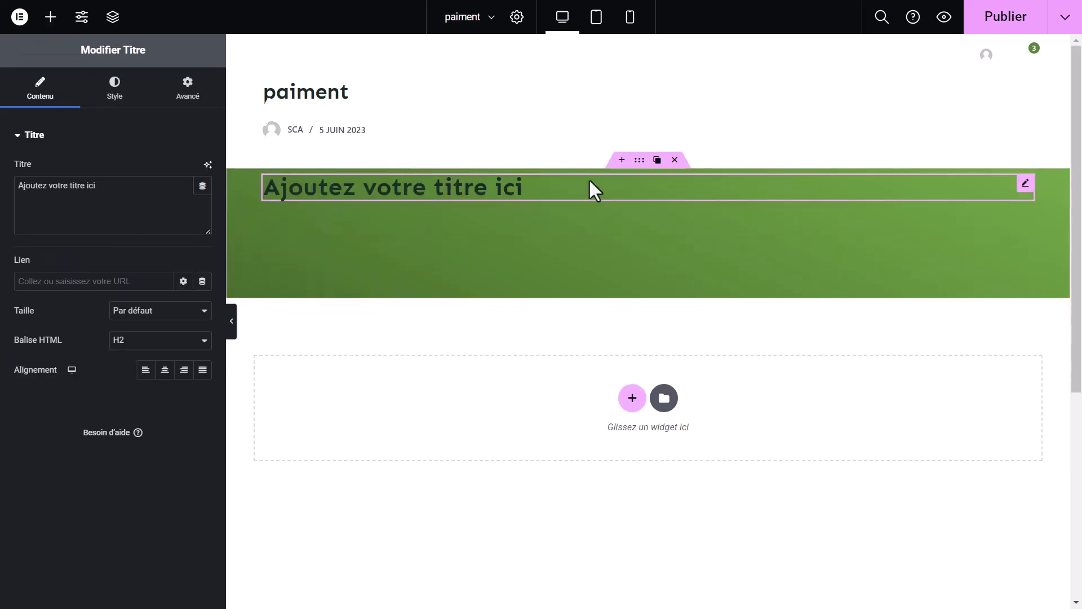
click(406, 224)
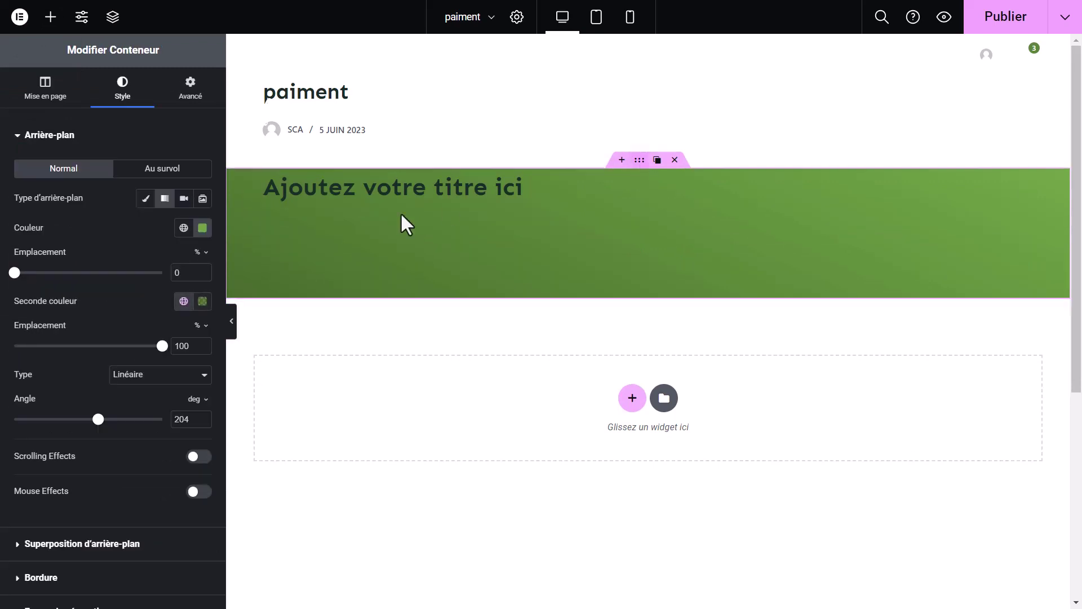
click(45, 84)
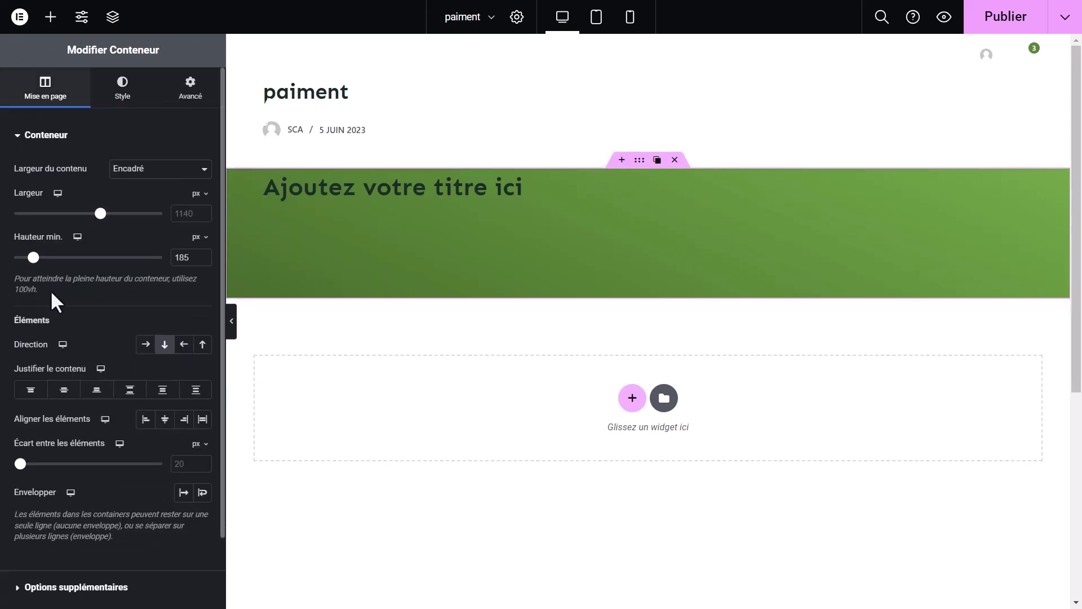
click(64, 390)
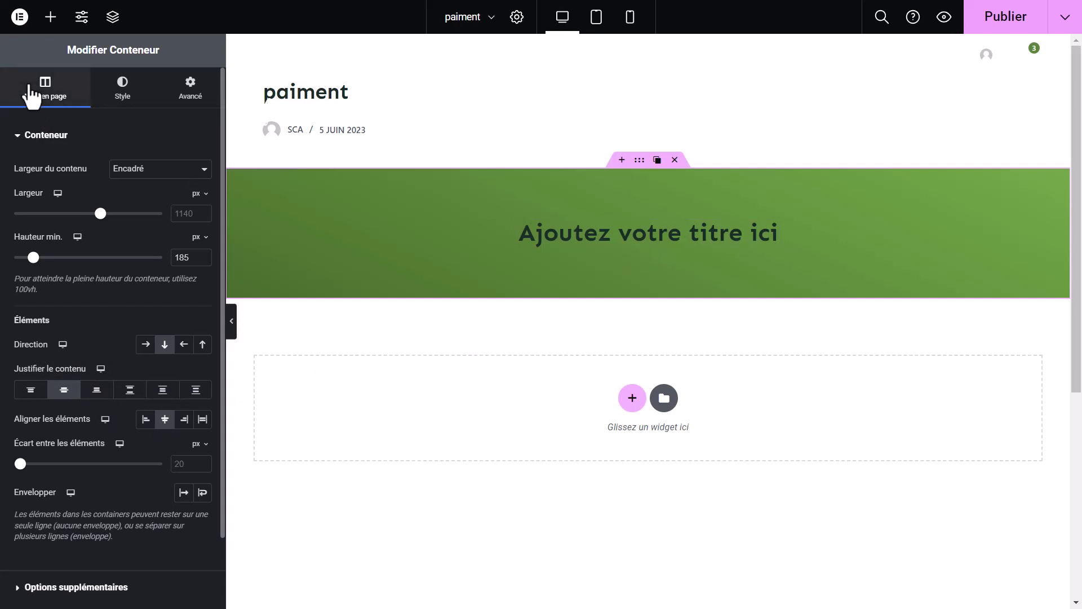
Step: Change the heading's text to "Validation de paiement"
click(733, 237)
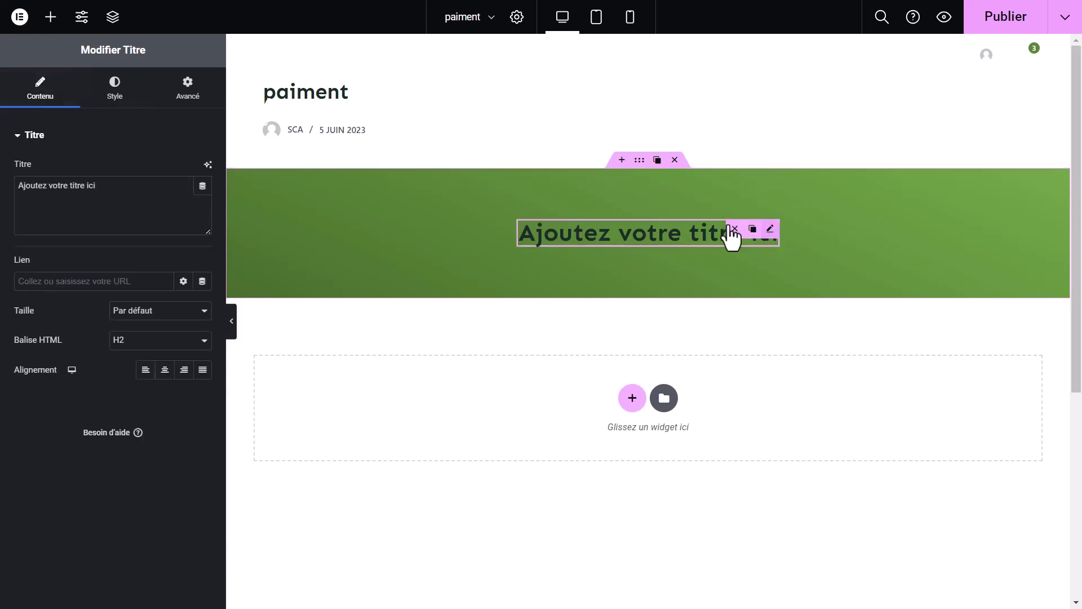
triple_click(126, 188)
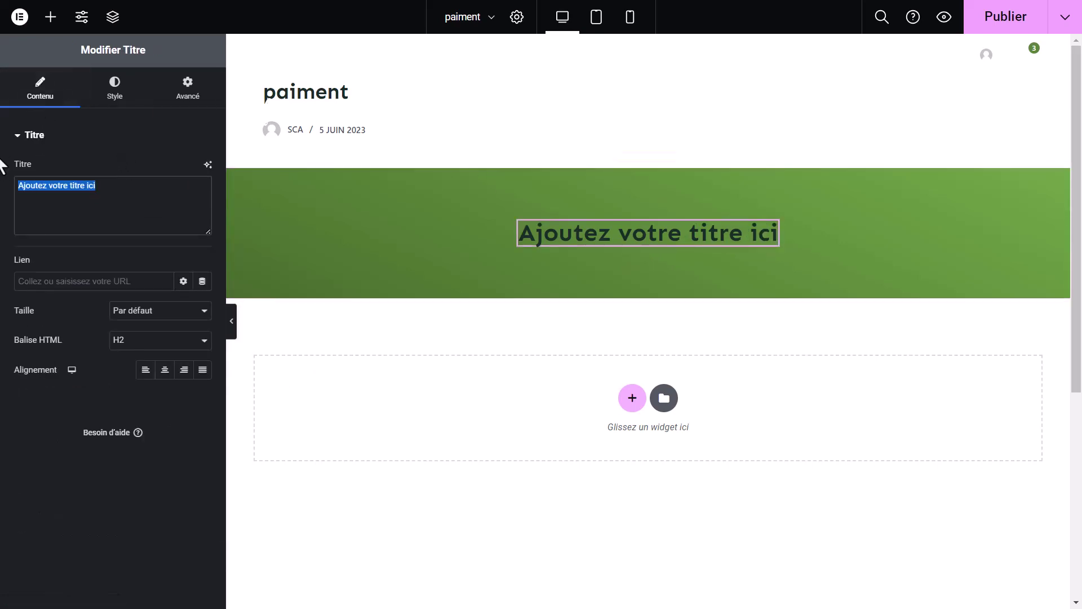
text(Validatio)
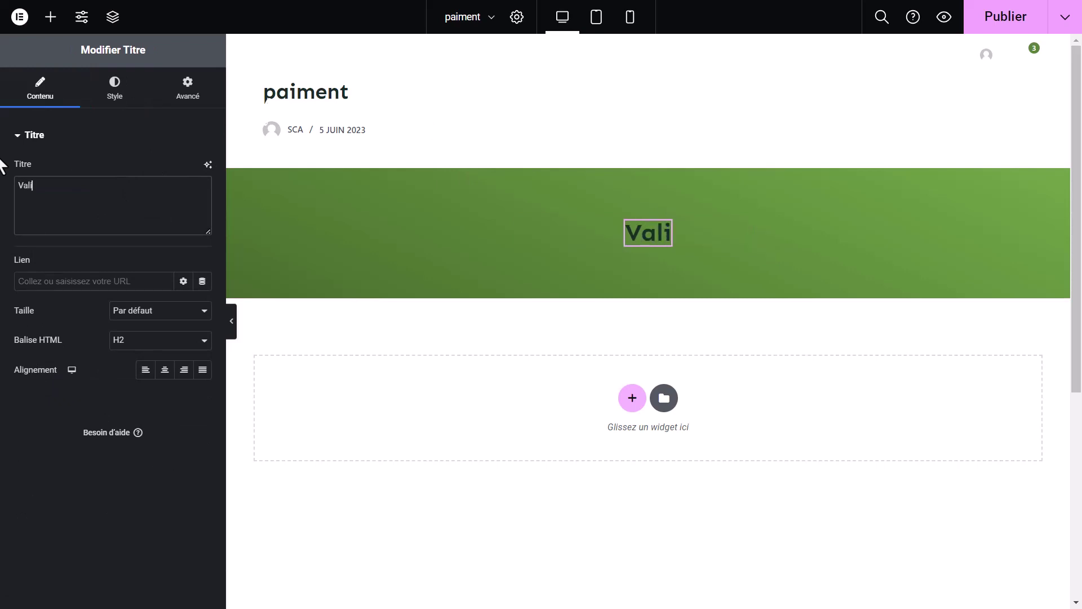
text(n d)
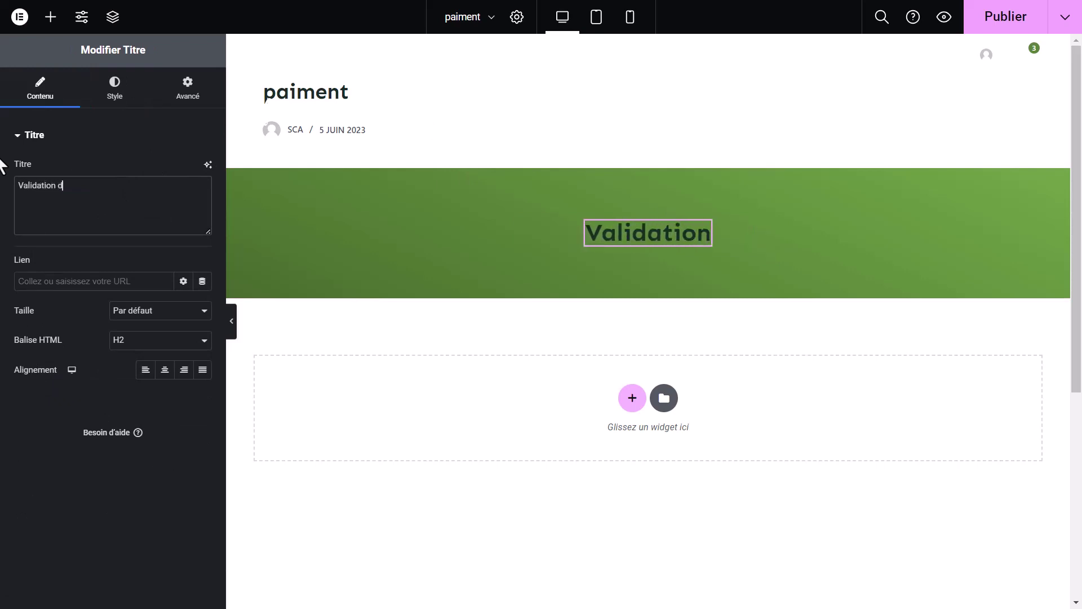
text(e paiement)
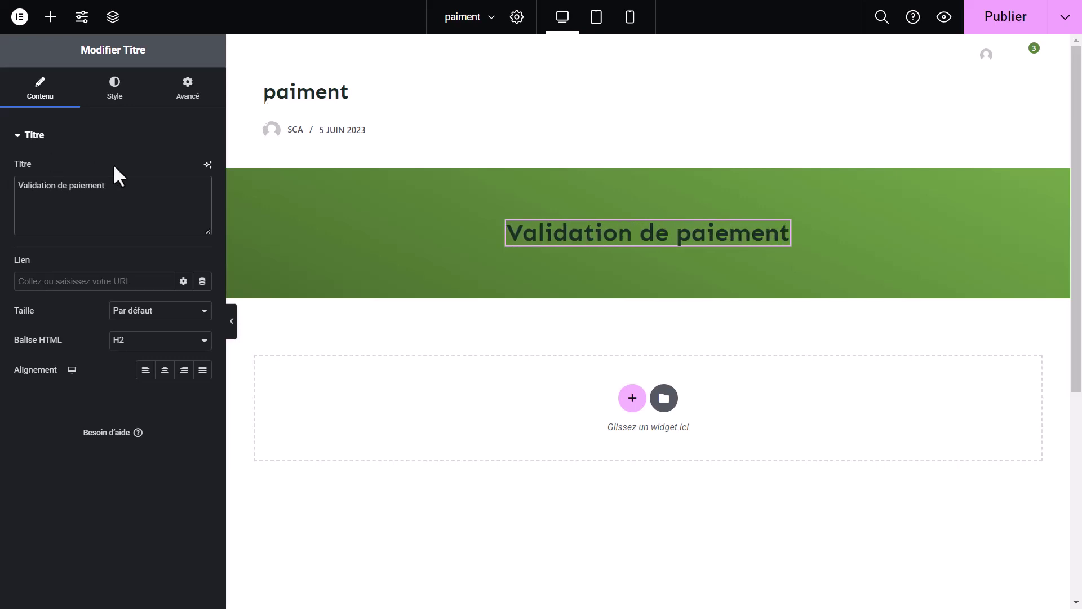
Step: Set the text colour of the "Validation de paiement" heading to white
click(121, 103)
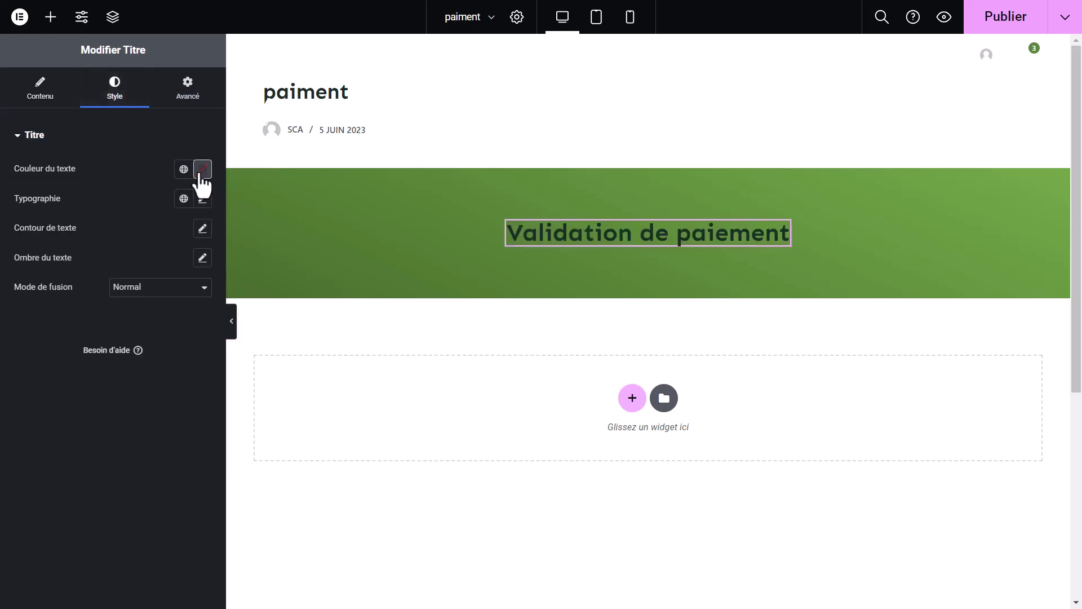
click(202, 169)
drag(132, 240, 92, 203)
click(21, 237)
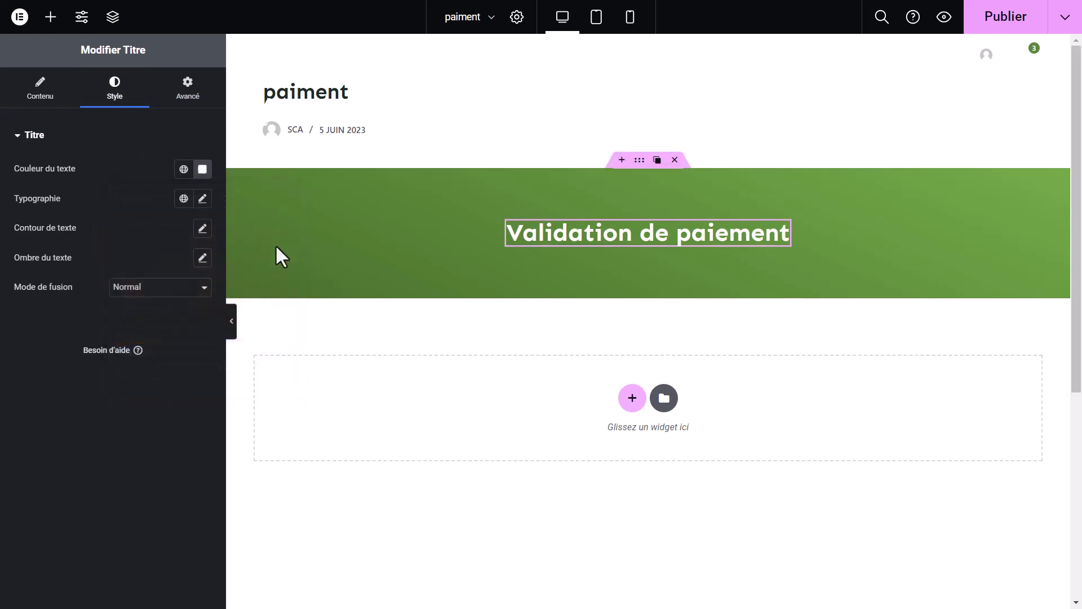
Step: Set the heading's typography size to 26 px
click(201, 198)
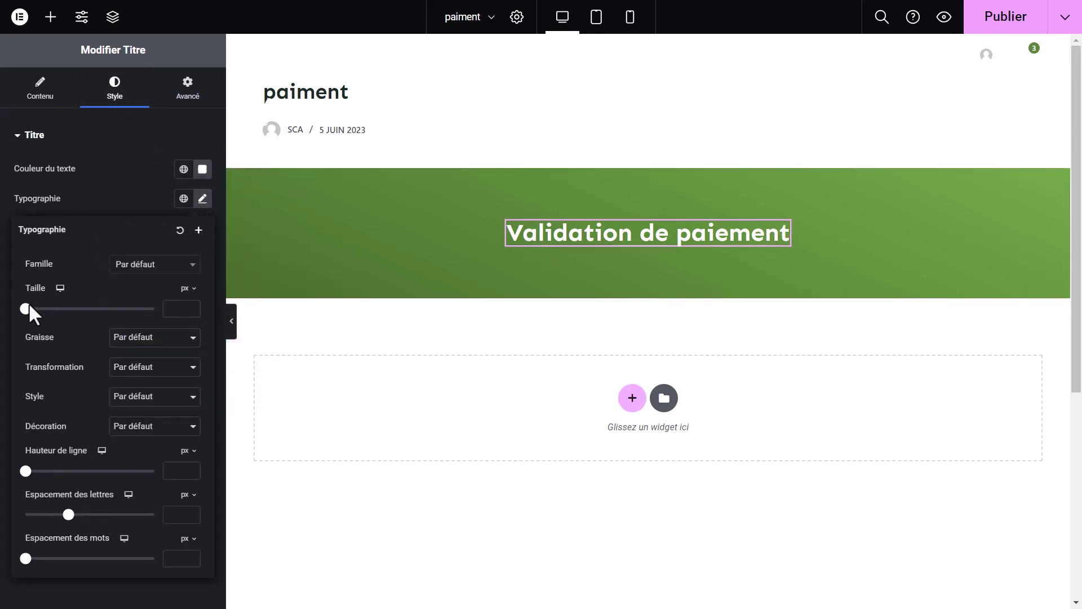
click(179, 309)
text(23)
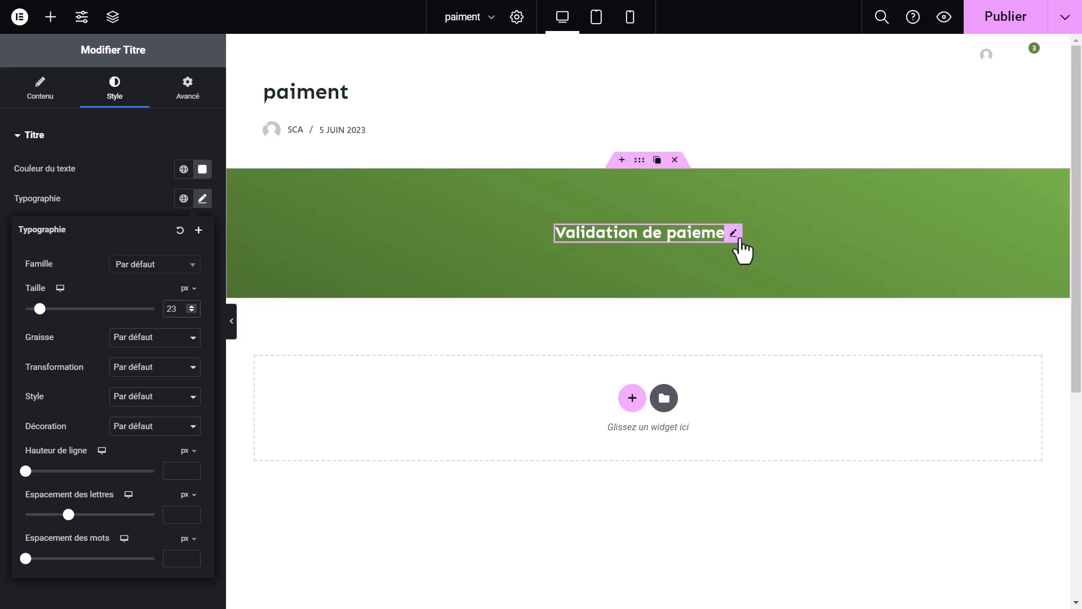
click(192, 306)
click(193, 305)
click(192, 305)
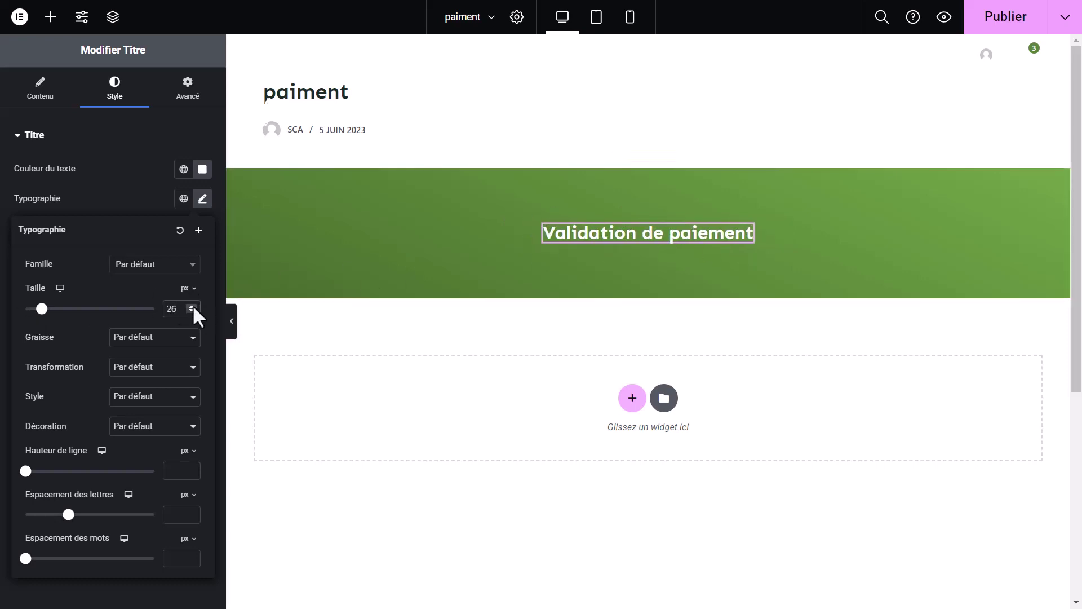
click(101, 147)
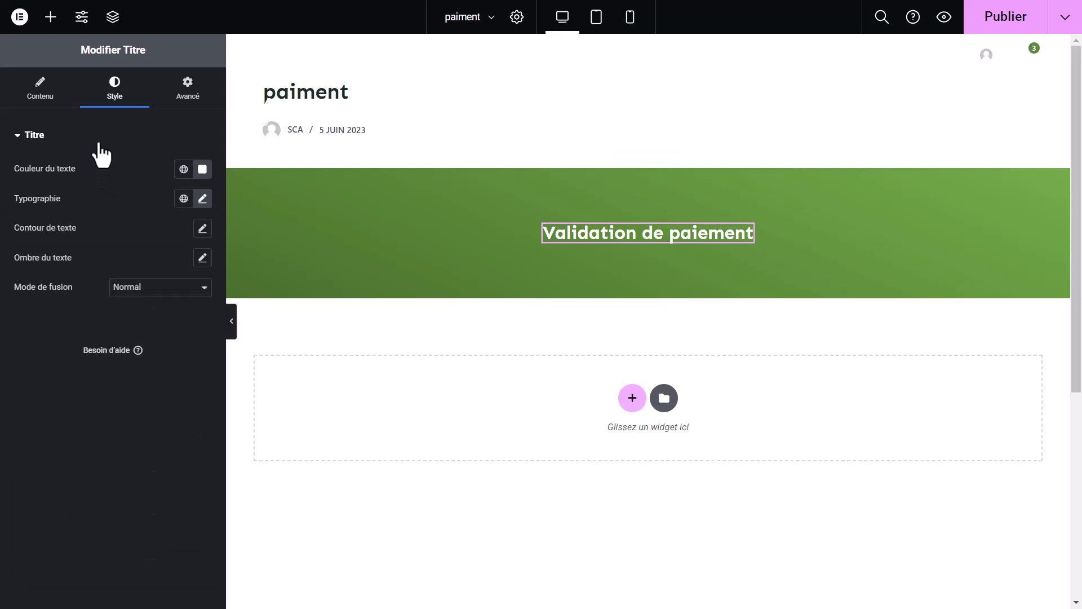
Step: Add an icon list widget below the heading in the green container and give it the inline layout
click(50, 17)
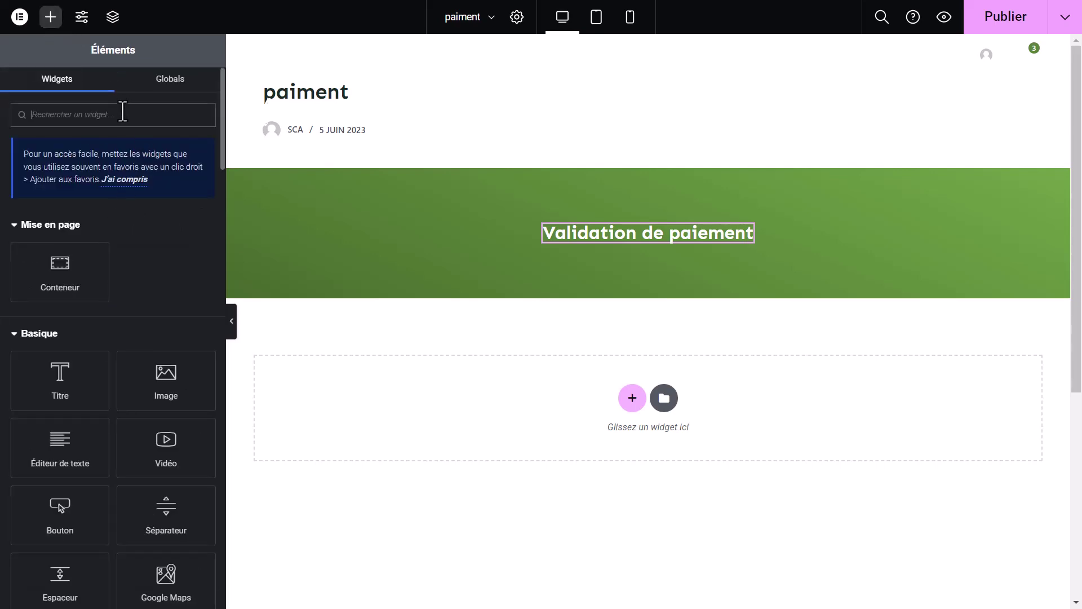
text(liste)
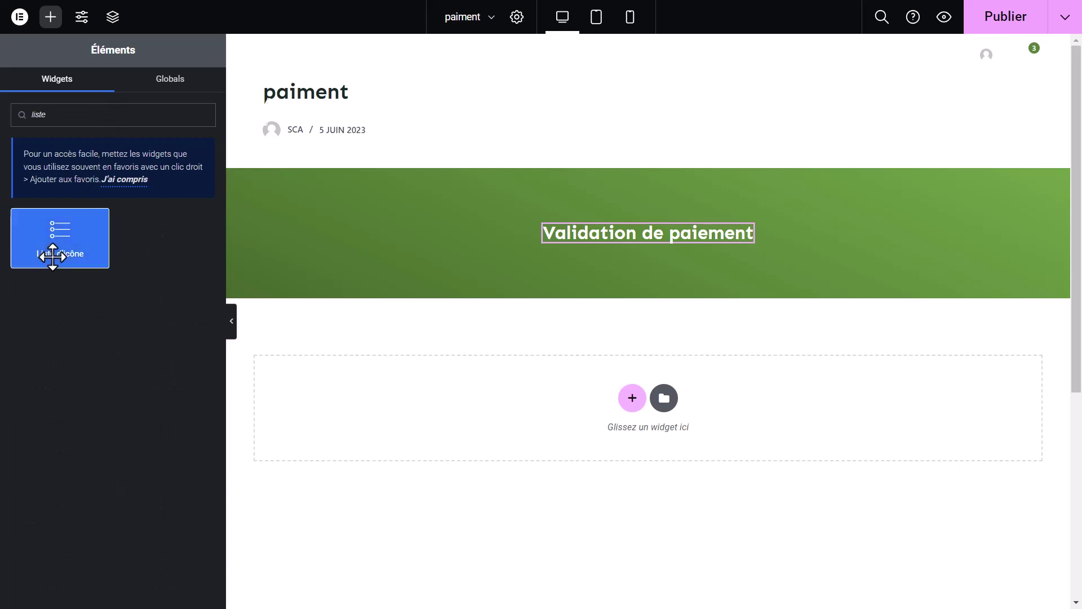
drag(53, 256, 635, 239)
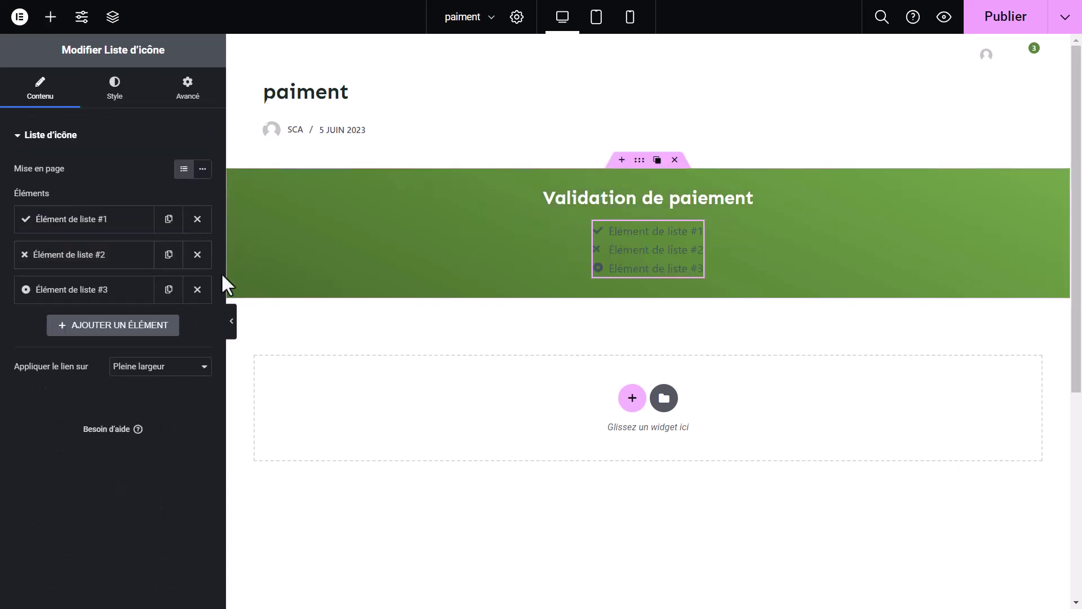
click(202, 169)
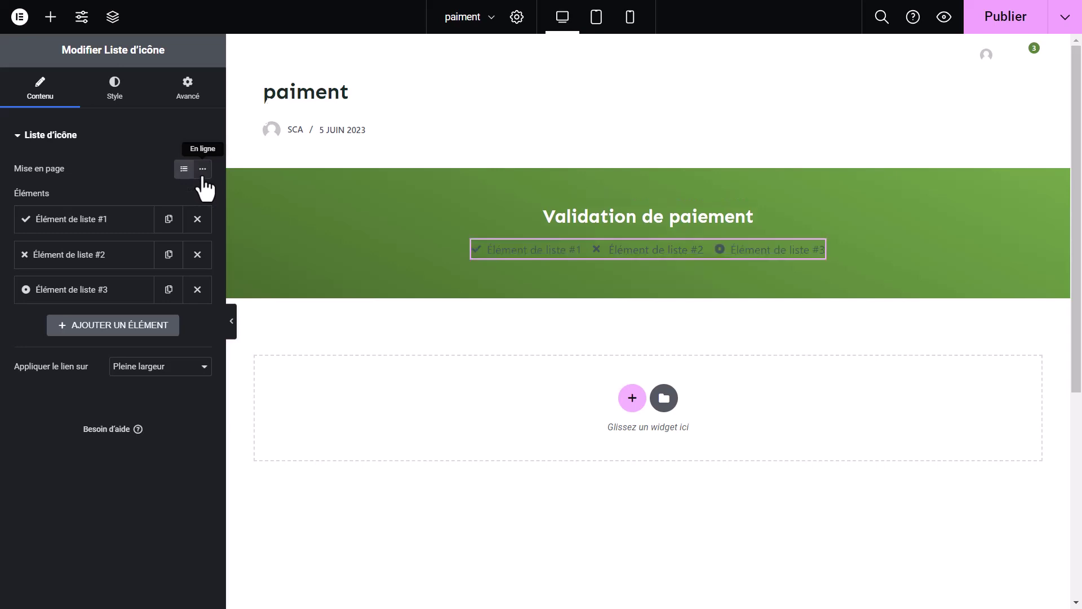
Step: Replace the first list item's icon with the credit_card_FILL0_wght400_GRAD0_opsz48.svg file from the media library
click(98, 226)
mouse_move(179, 374)
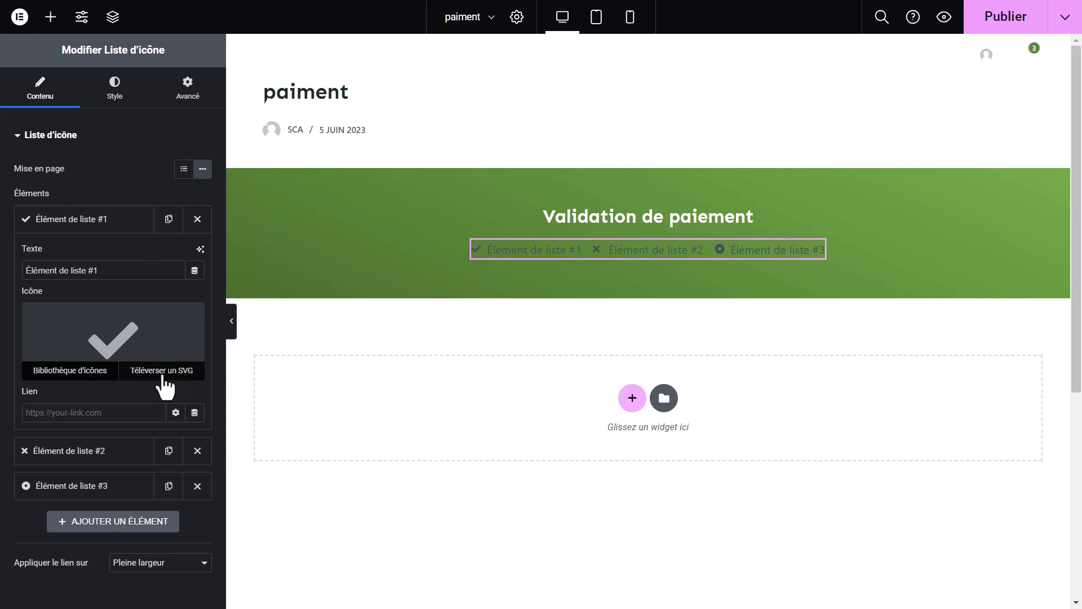
click(164, 379)
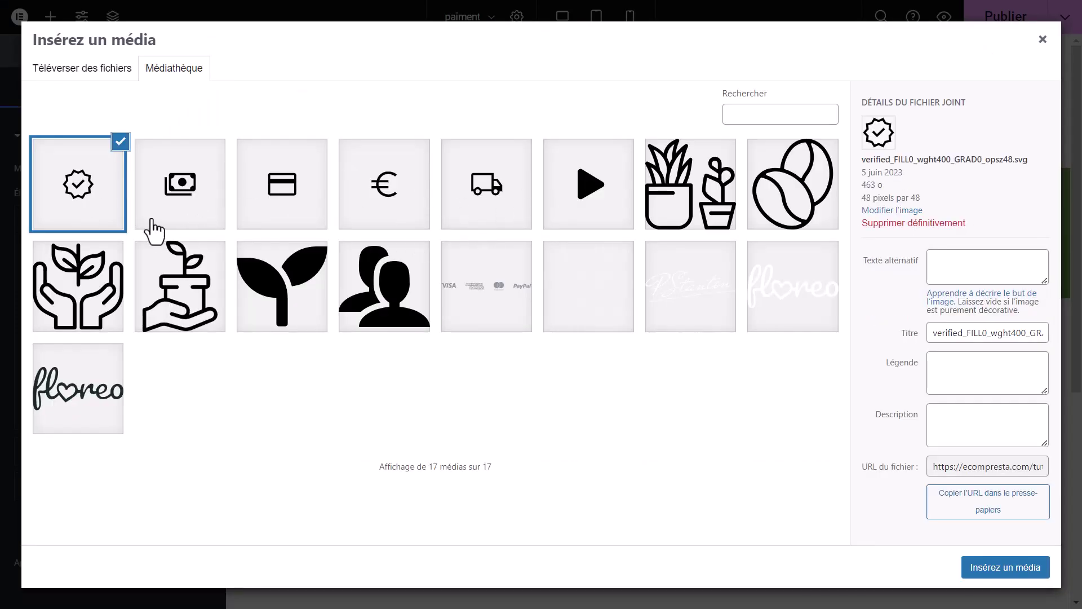
click(293, 200)
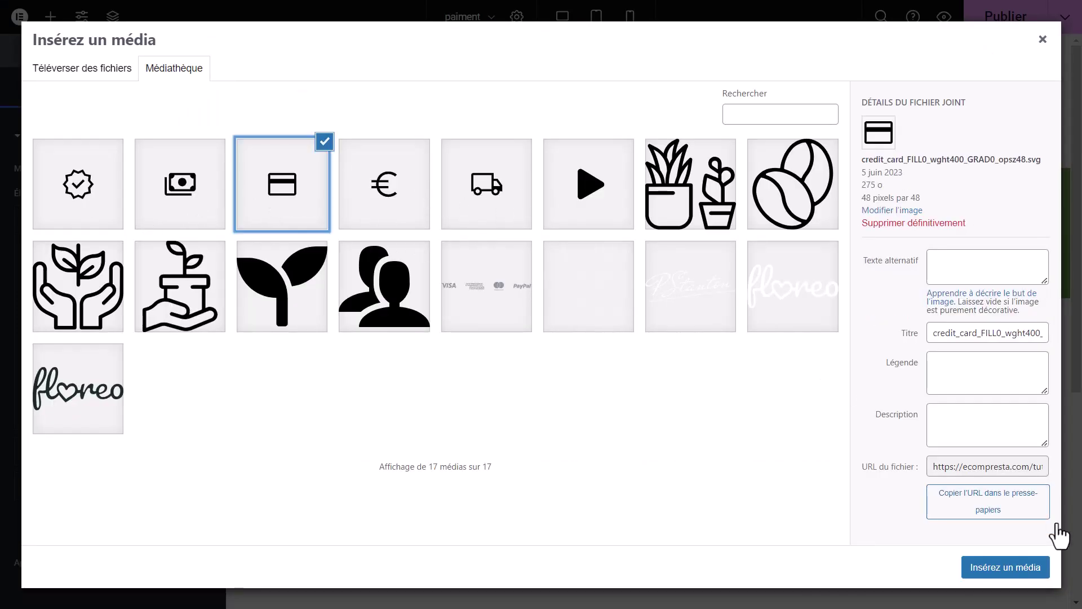
click(999, 567)
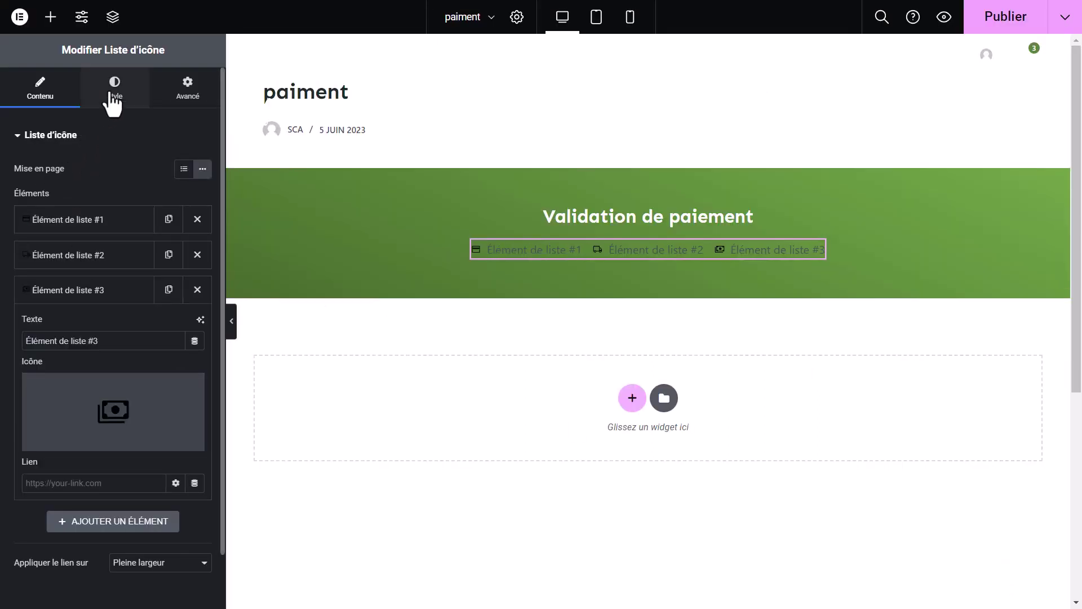
Step: Style the icon list's icons with a size of 26 px and the white colour #FFFFFF
click(113, 92)
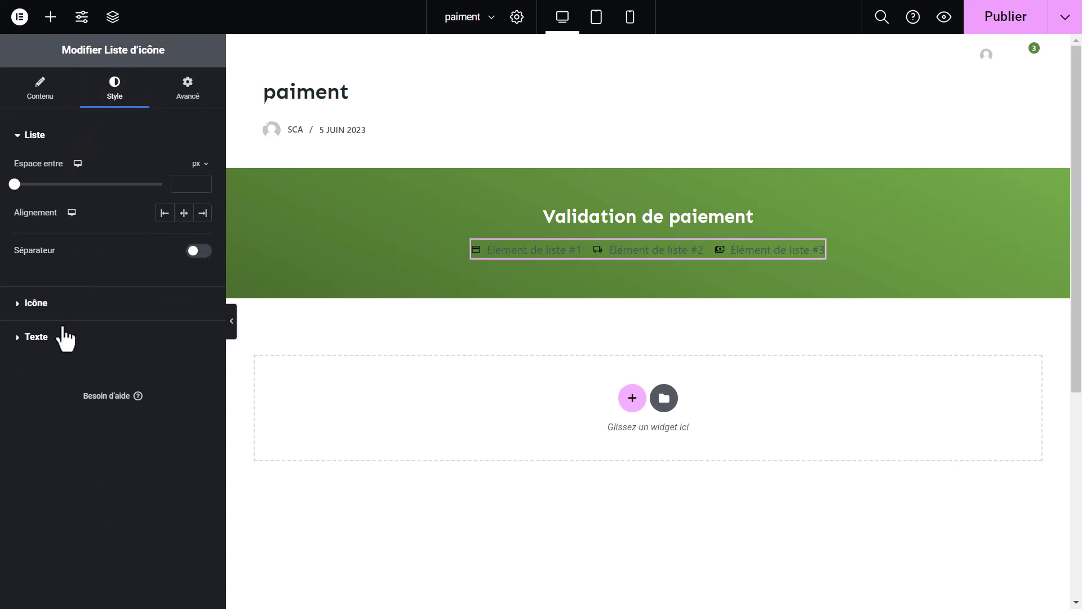
click(48, 305)
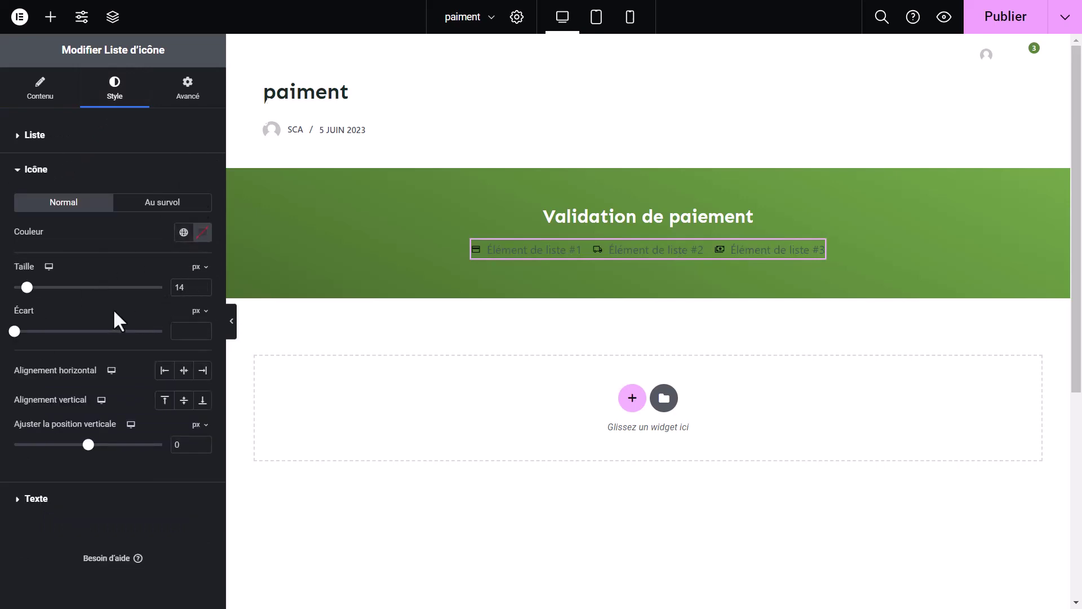
drag(26, 287, 46, 288)
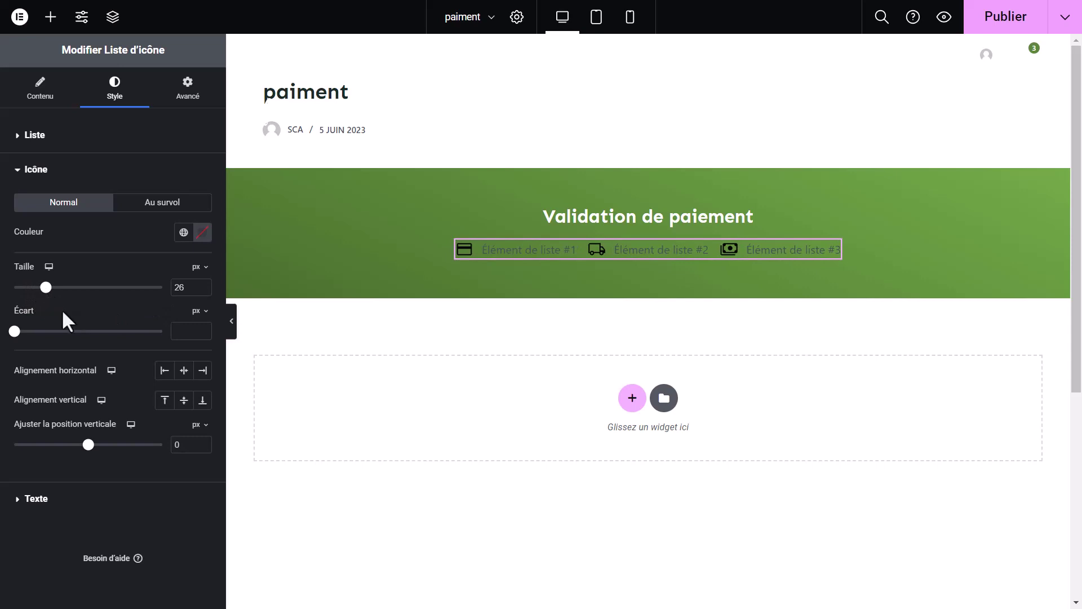
click(203, 233)
click(123, 289)
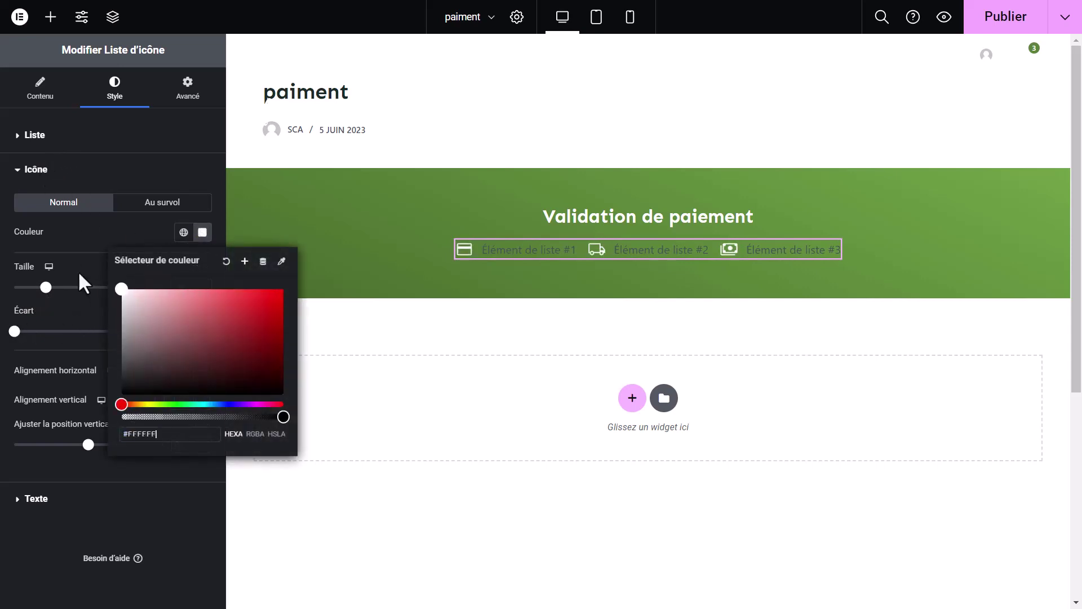
click(2, 294)
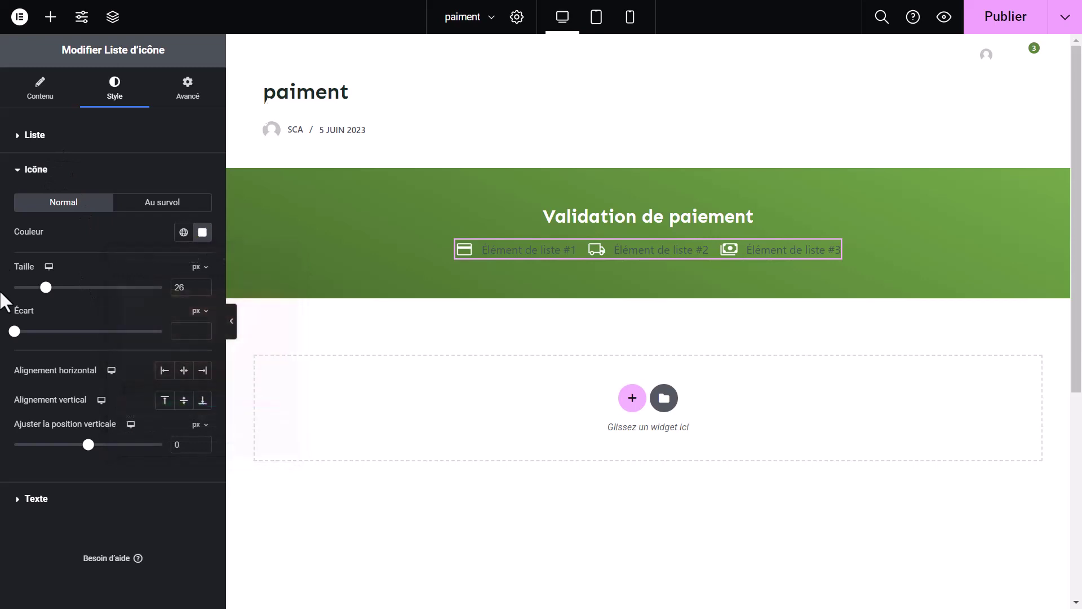
Step: Try a 14 px typography size for the icon list's text and clear it again
click(73, 504)
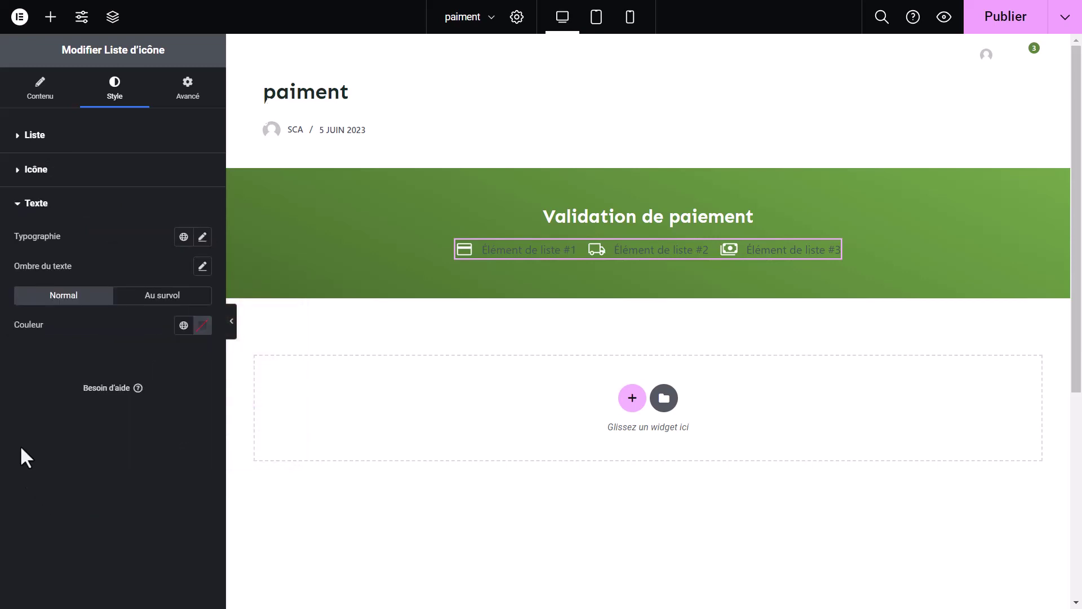
click(202, 237)
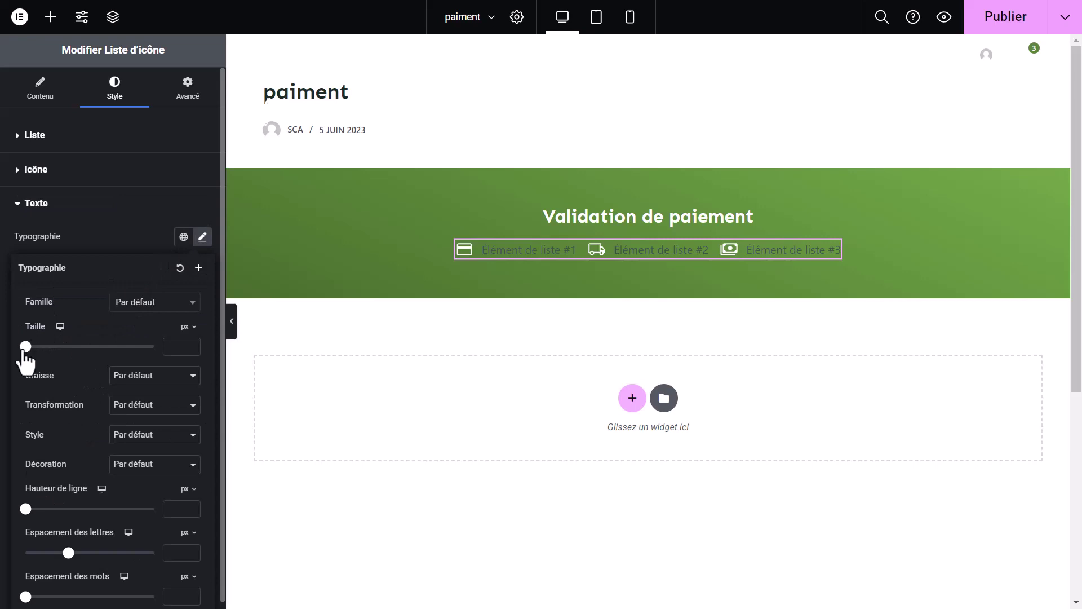
drag(27, 346, 34, 346)
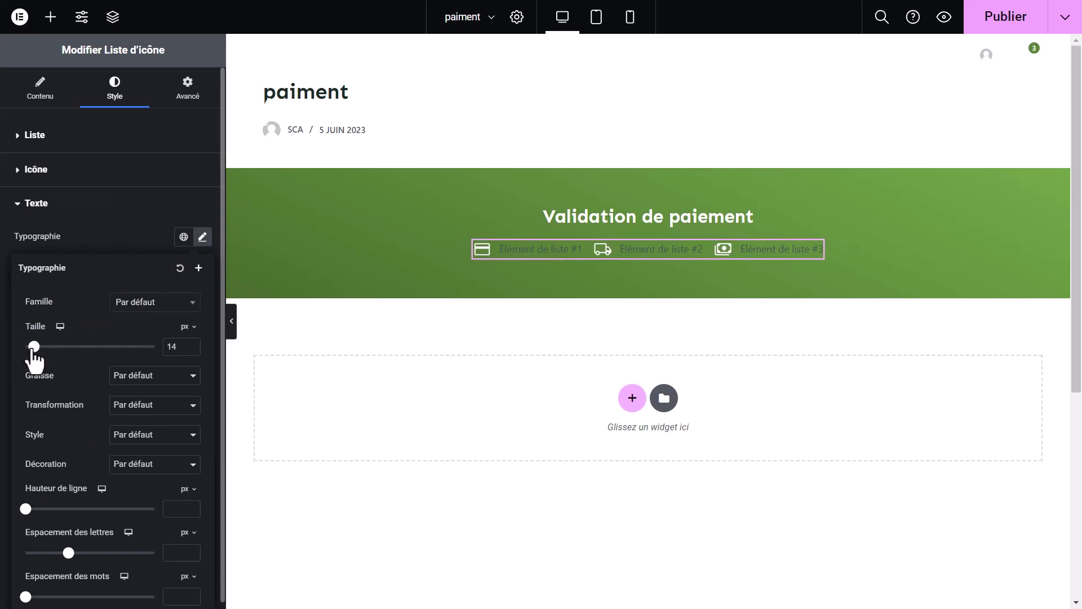
click(193, 342)
Step: Set the icon list's text colour to white
click(193, 342)
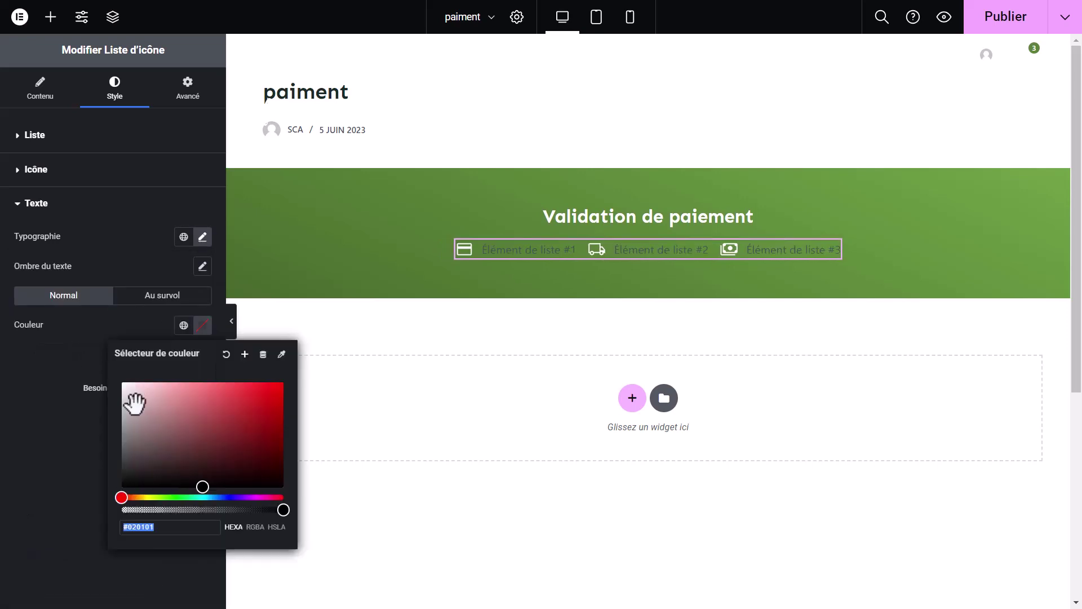
drag(134, 402, 96, 371)
click(35, 378)
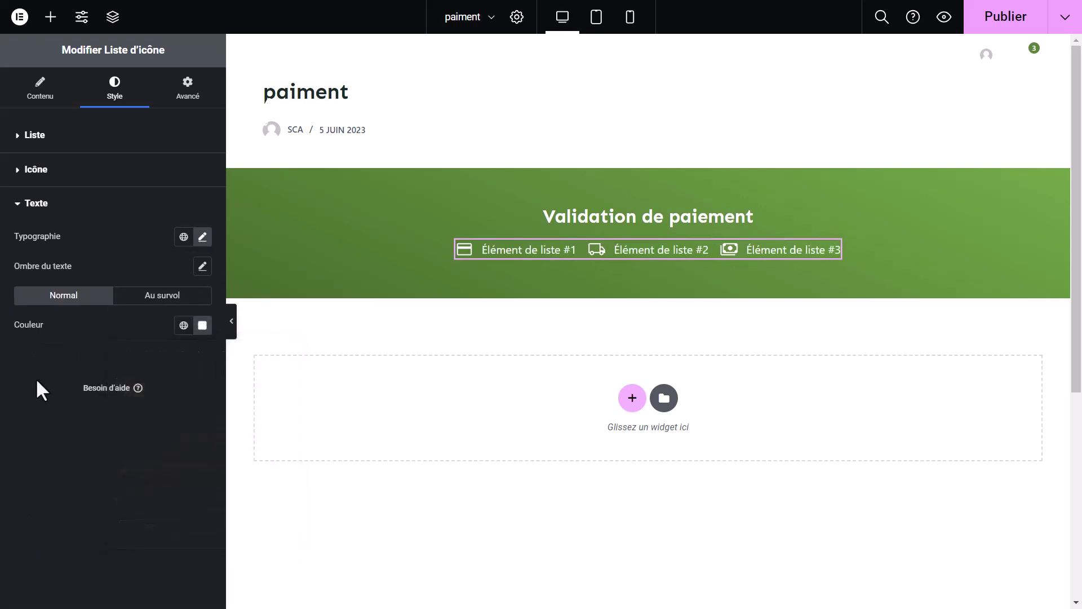
Step: Change the first list item's text to "Sécurité SSL Garantie"
click(46, 93)
click(97, 225)
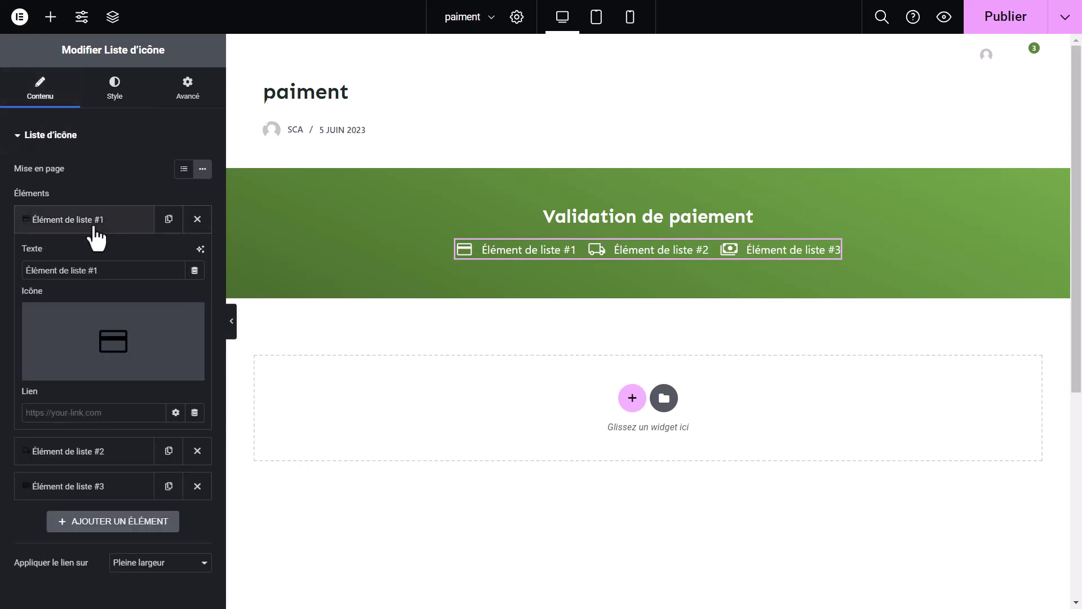
drag(109, 271, 1, 241)
text(S)
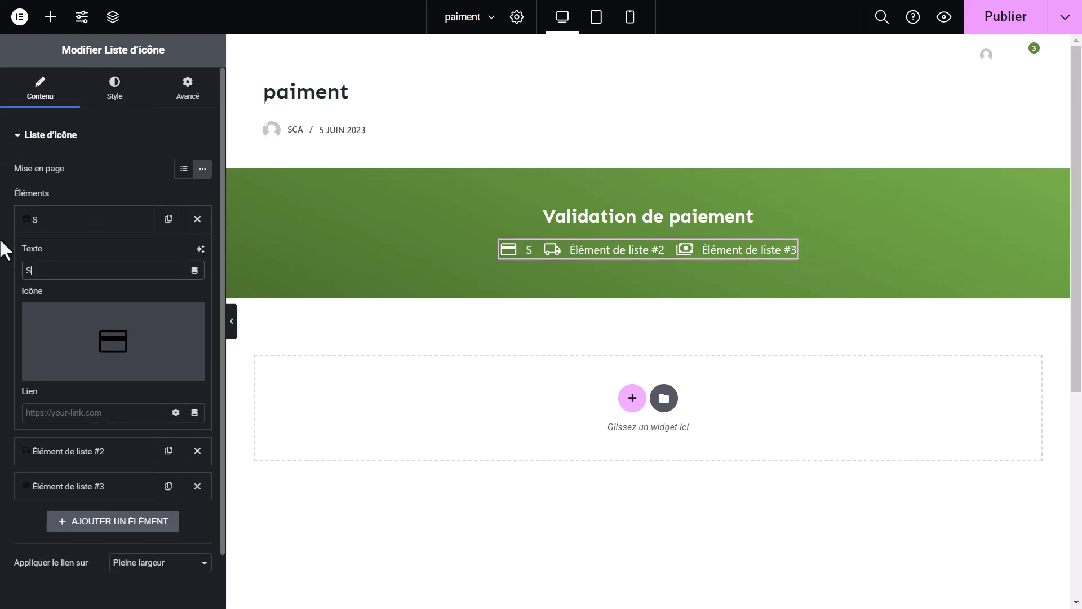
text(écurité SSL )
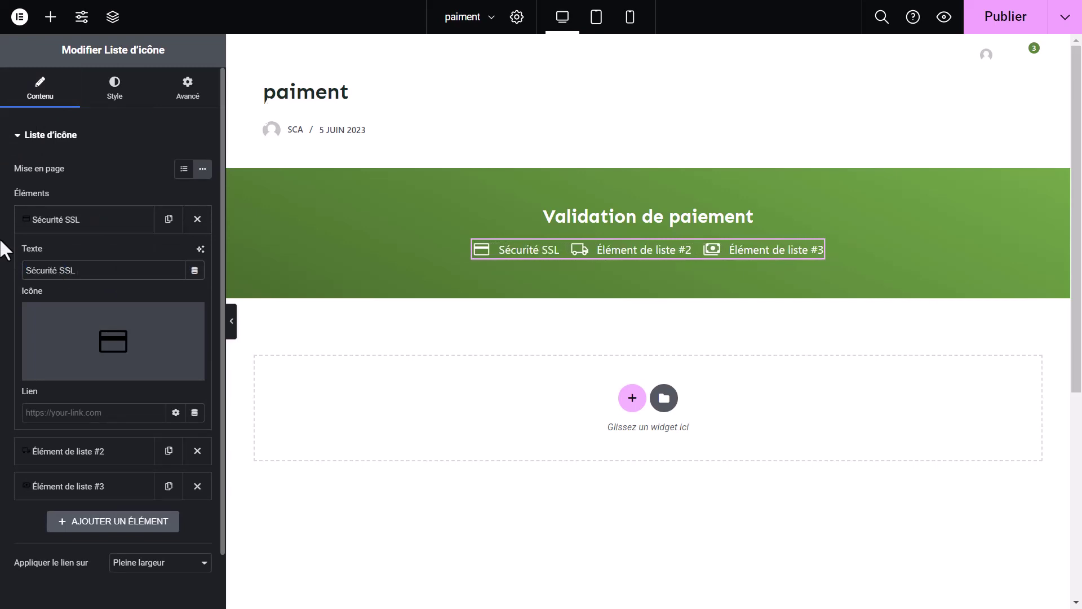
text(Garantie)
click(63, 223)
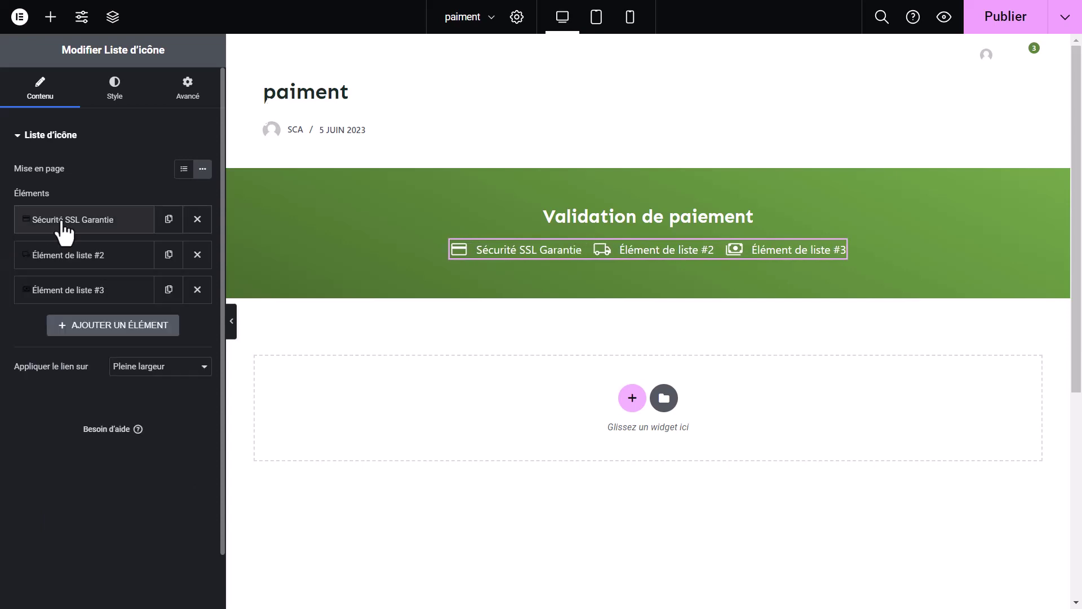
Step: Change the second list item's text to "Livraison Rapide"
click(54, 259)
drag(121, 305, 2, 287)
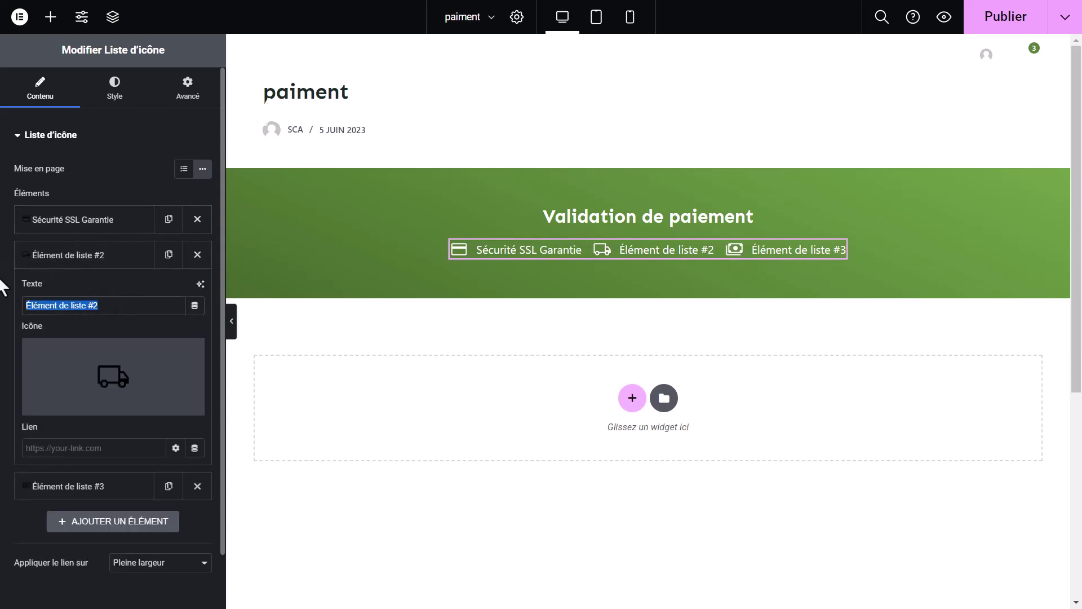
text(Livrai)
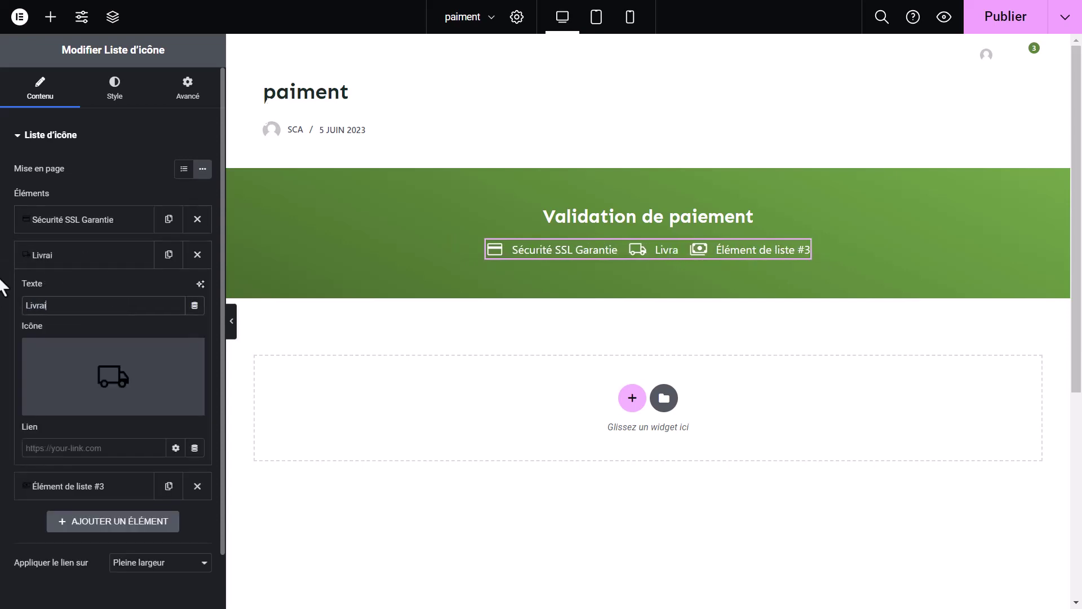
text(son Rapide)
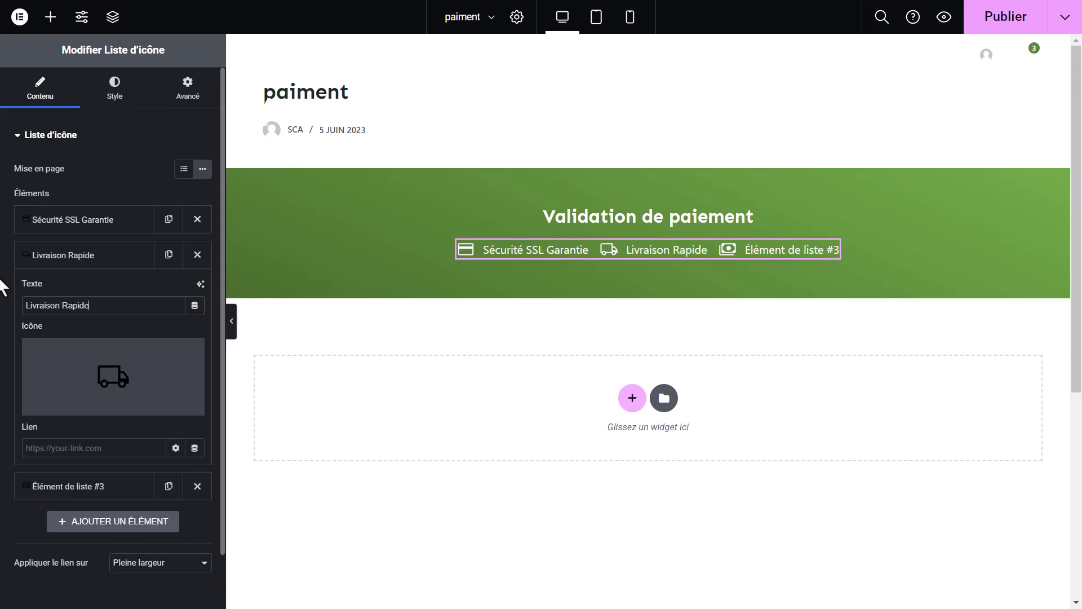
click(62, 256)
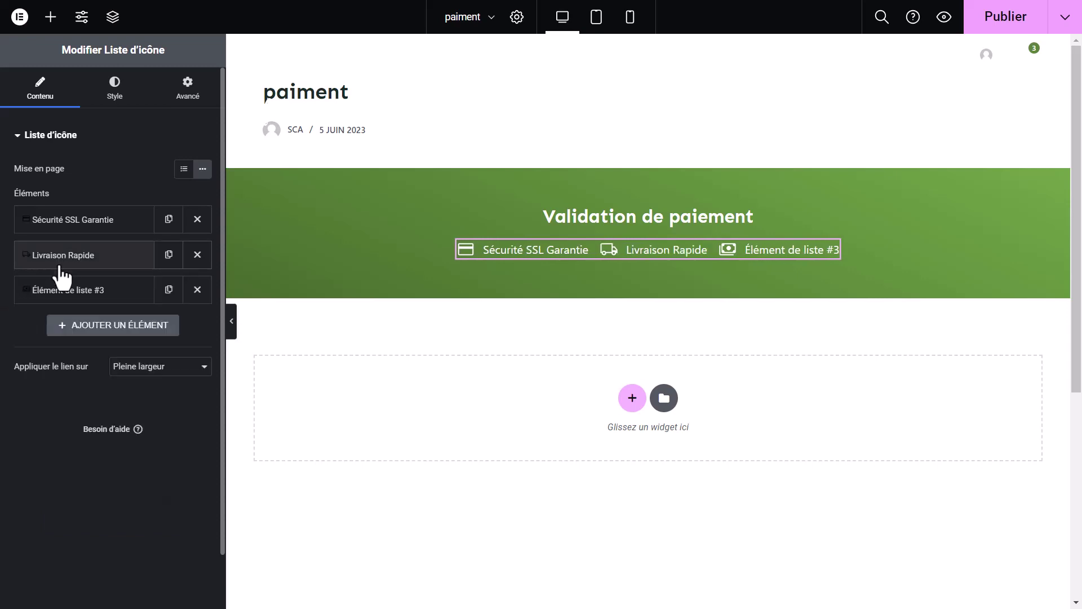
Step: Change the third list item's text to "Remboursement Garantie"
click(62, 291)
click(122, 341)
drag(122, 340, 4, 312)
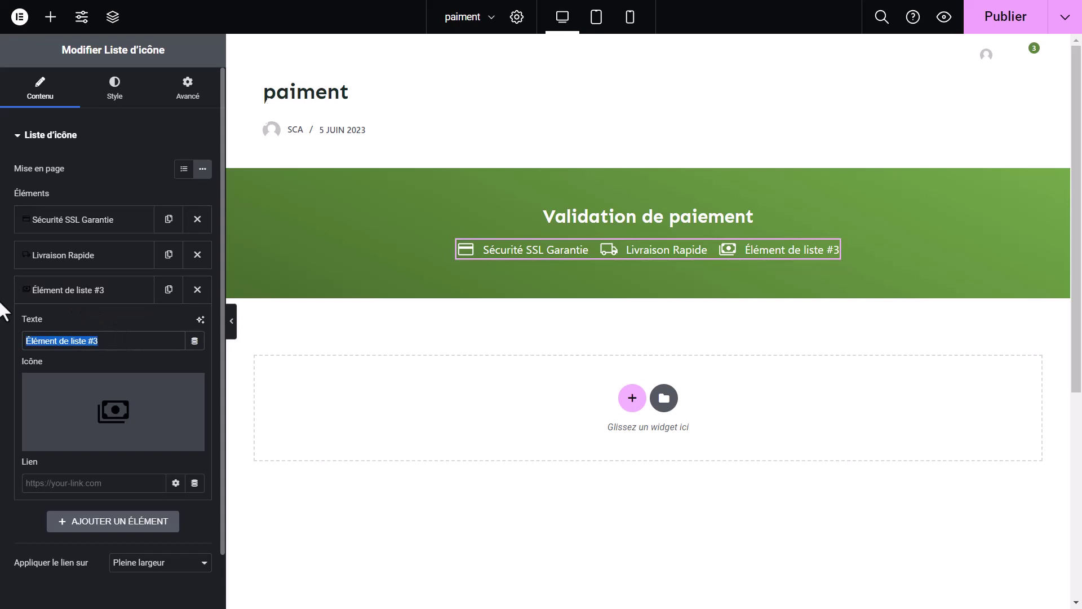
text(Remboursement Garantie)
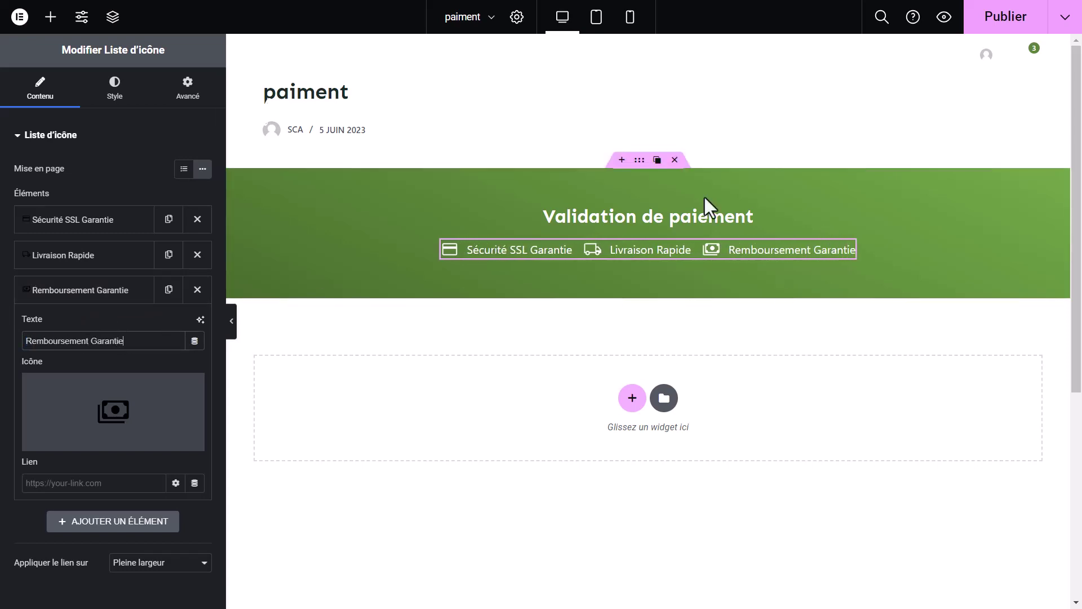
click(619, 258)
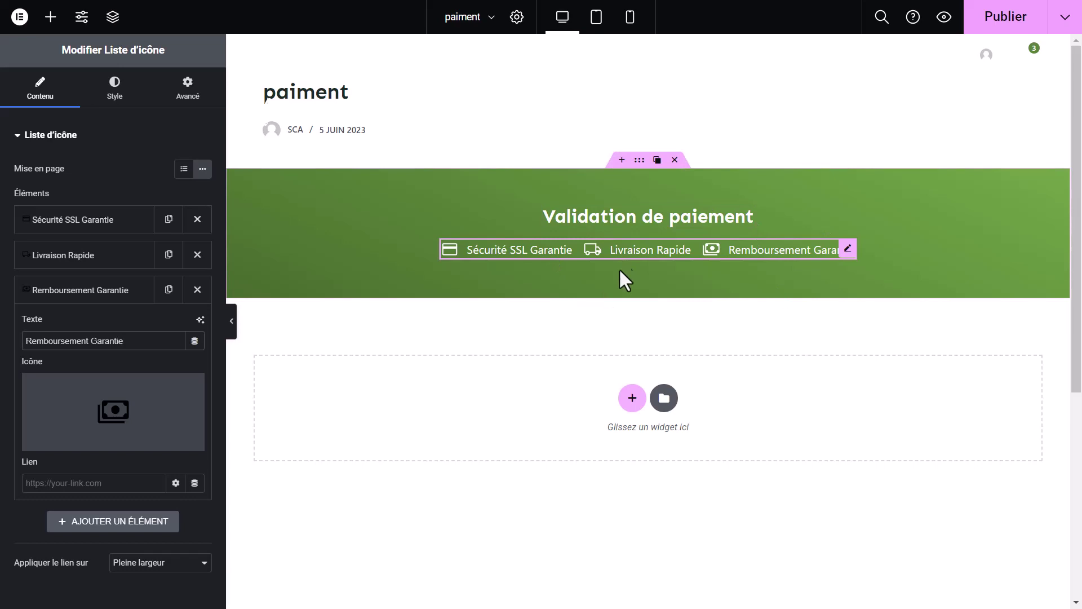
Step: Add a narrow-and-wide two-column container below the green banner and set its column widths to 25% and 75%
click(631, 400)
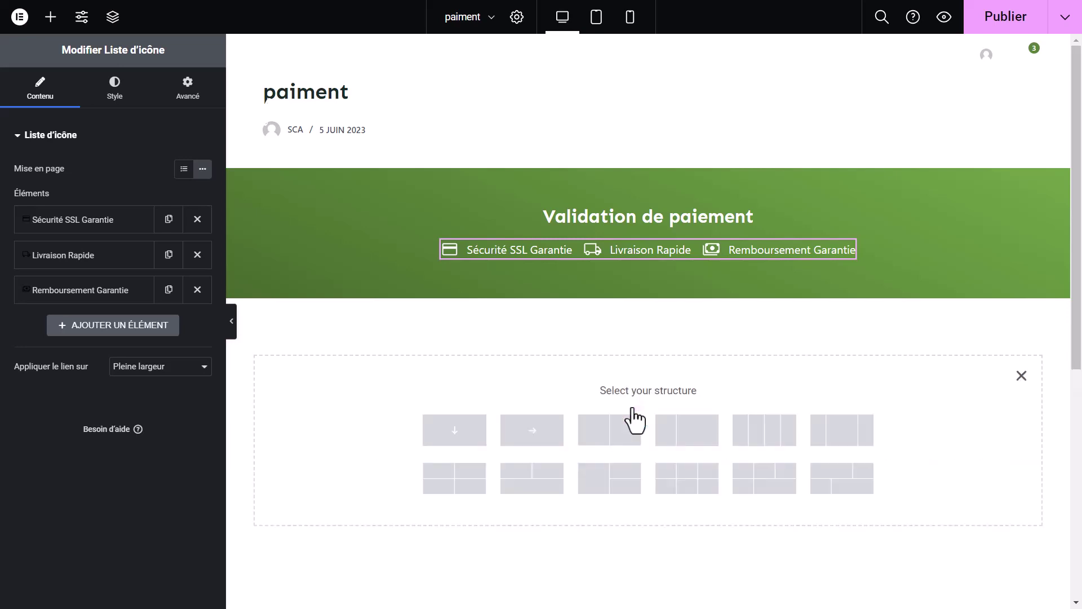
click(688, 443)
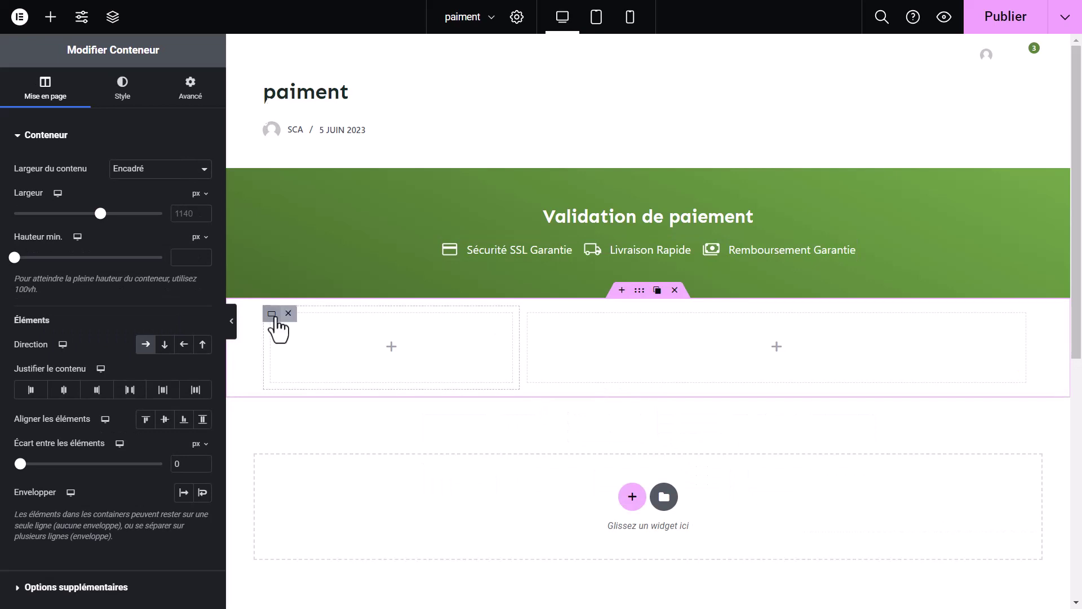
click(273, 315)
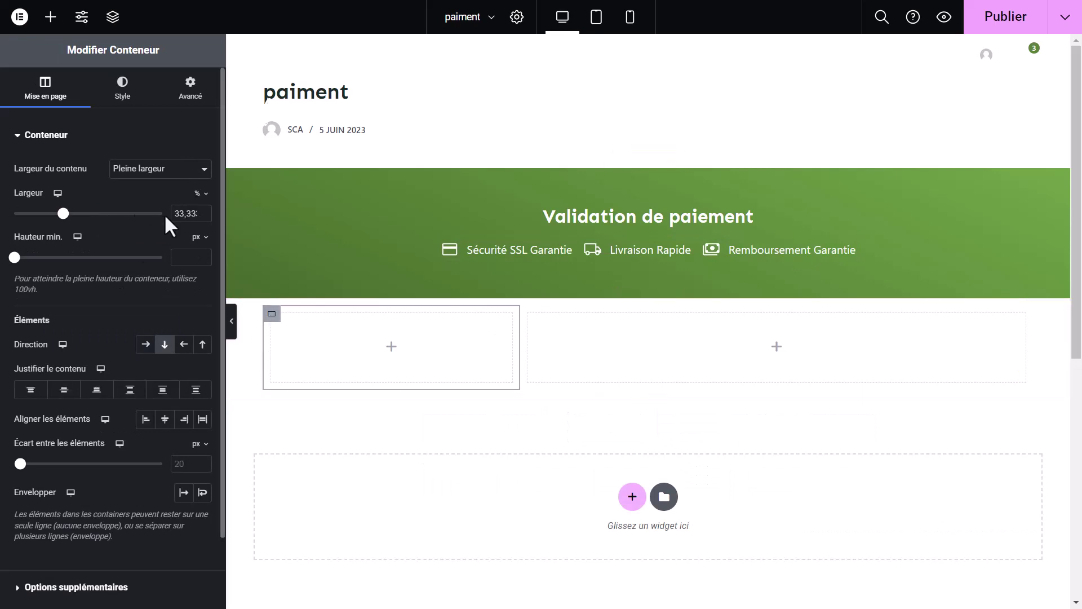
text(25)
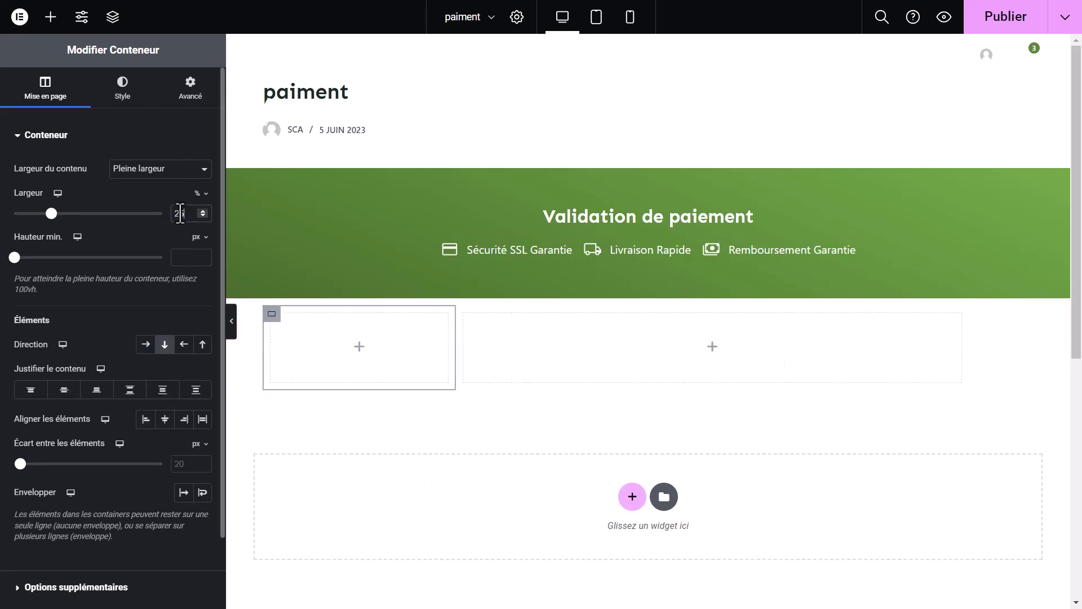
click(464, 314)
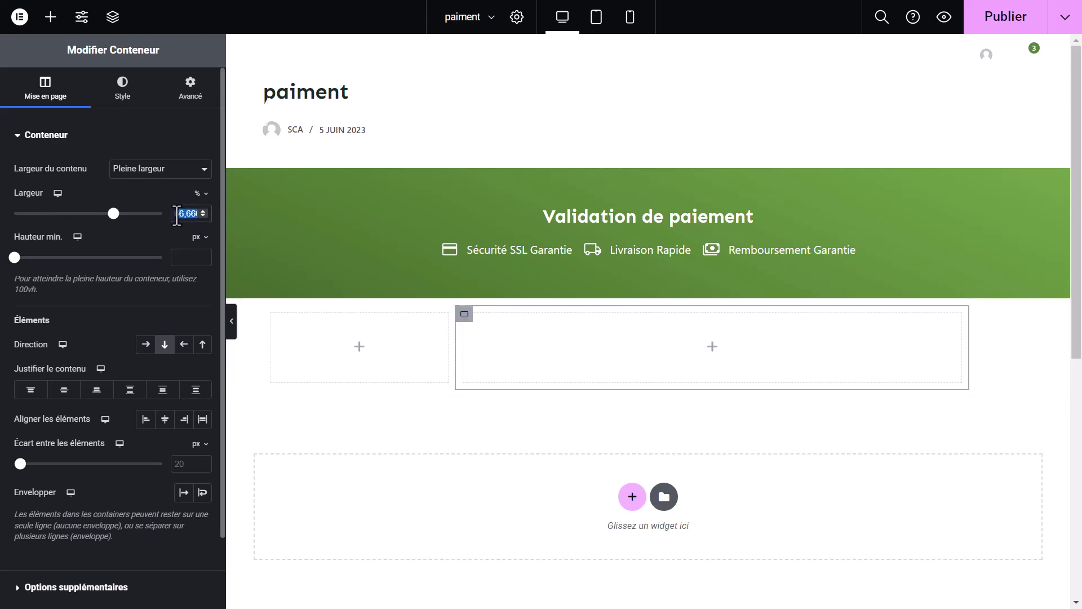
text(75)
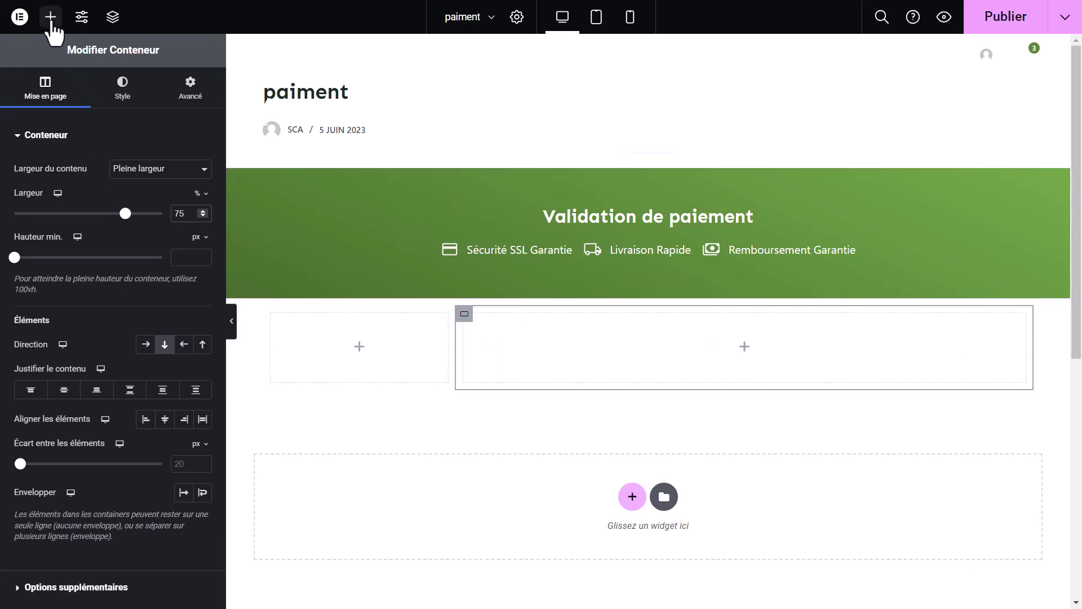
Step: Search the widgets for "cartflows" and place the Checkout Form widget in the 75% column
click(51, 20)
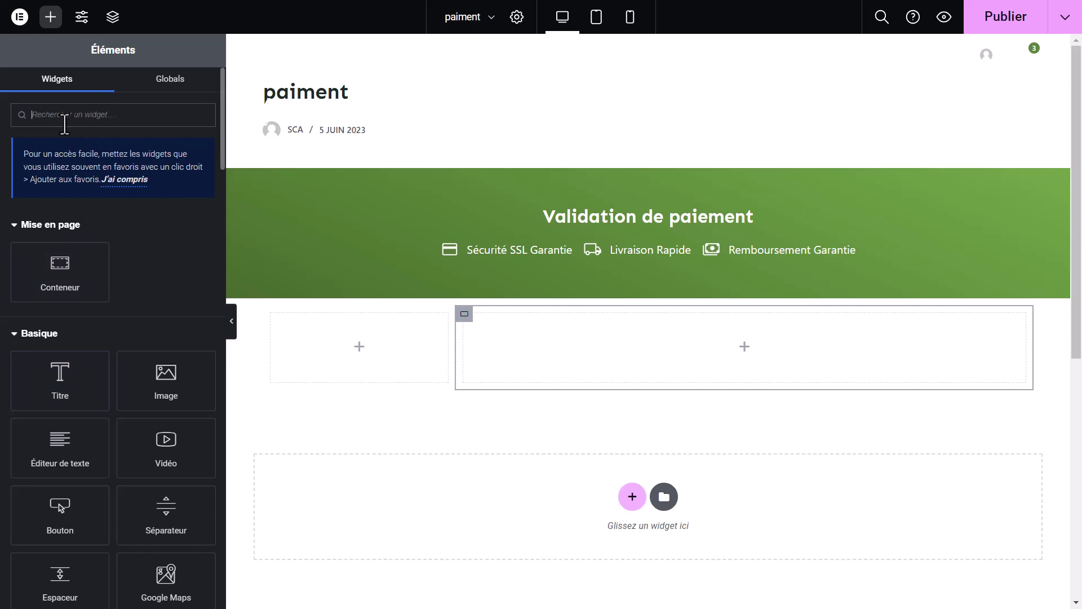
text(cart)
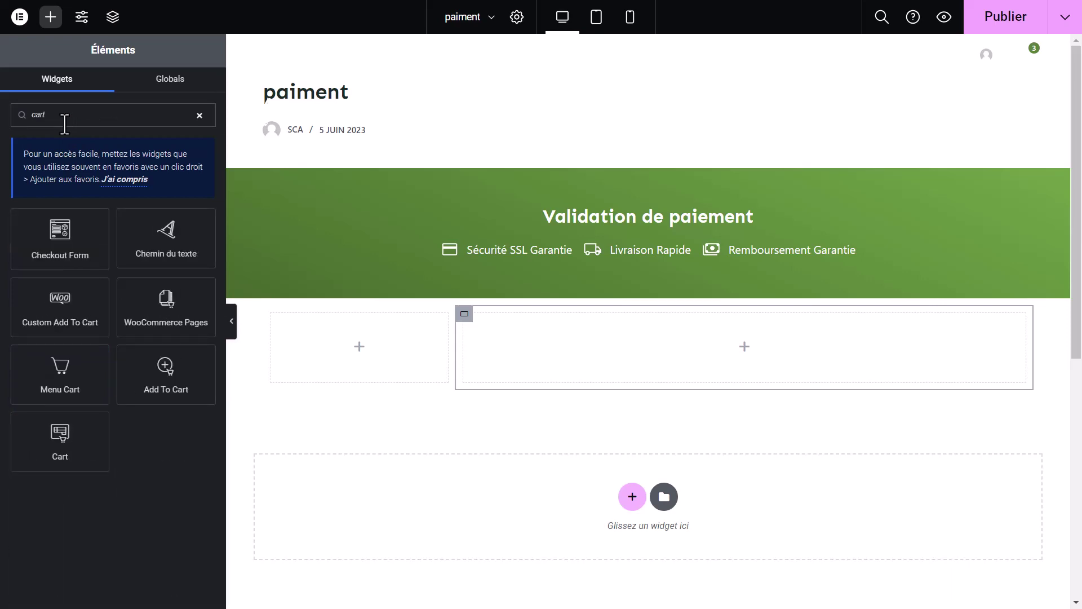
text(flows)
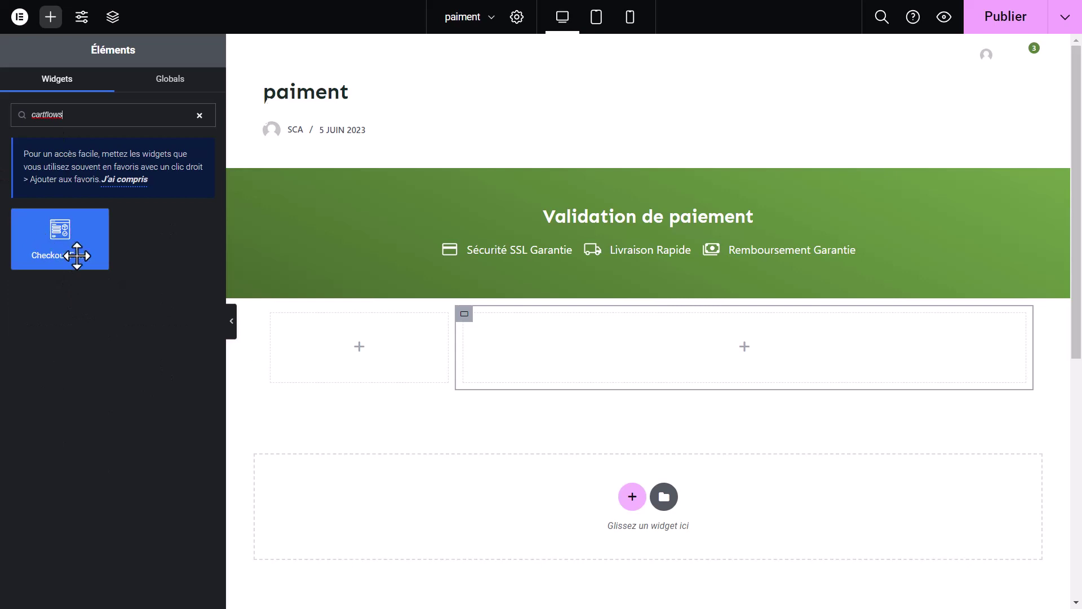
drag(76, 256, 699, 340)
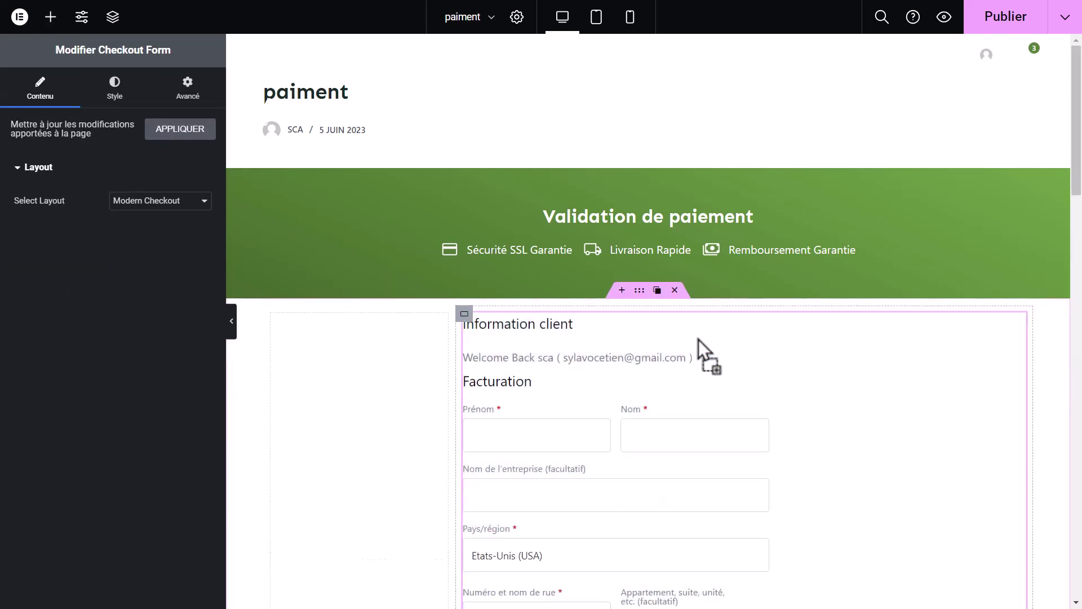
Step: Look over the checkout form and set its layout to Two Column
drag(1077, 176, 166, 180)
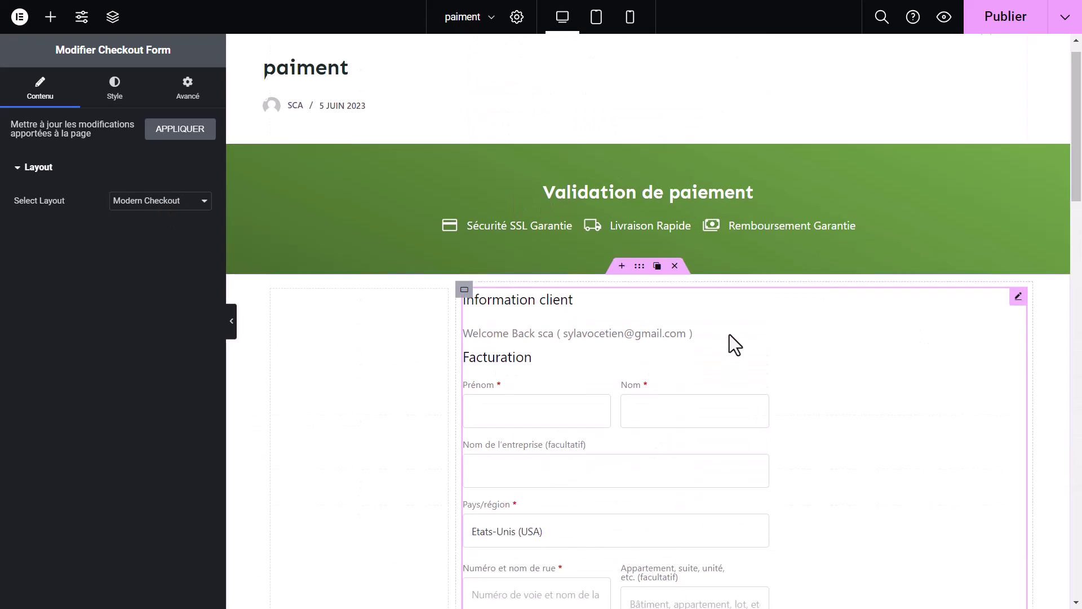
scroll(729, 335, down, 10)
scroll(729, 335, up, 6)
scroll(729, 334, up, 6)
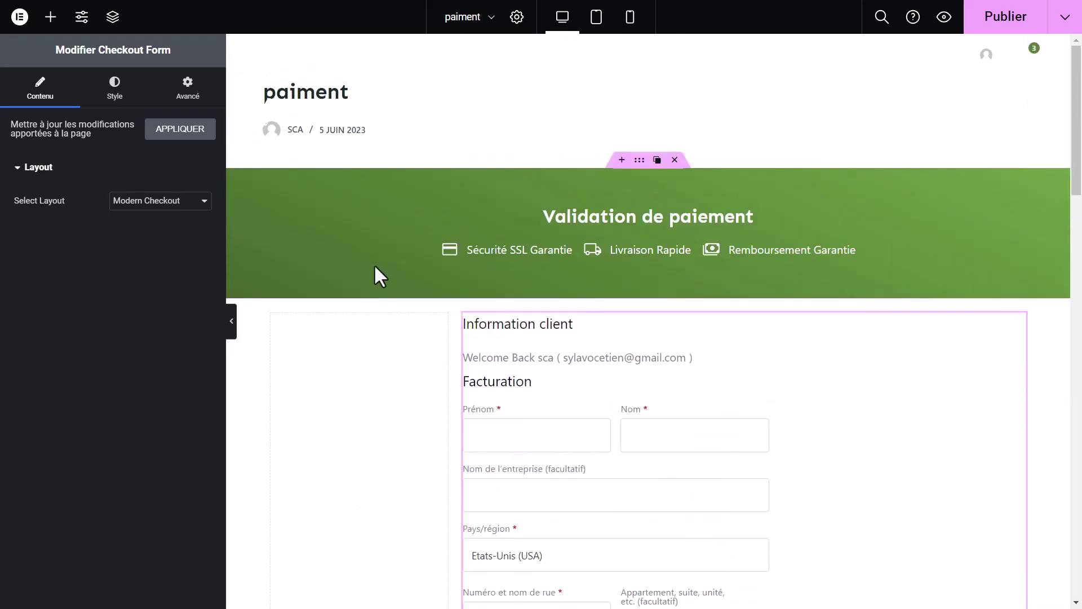
click(145, 203)
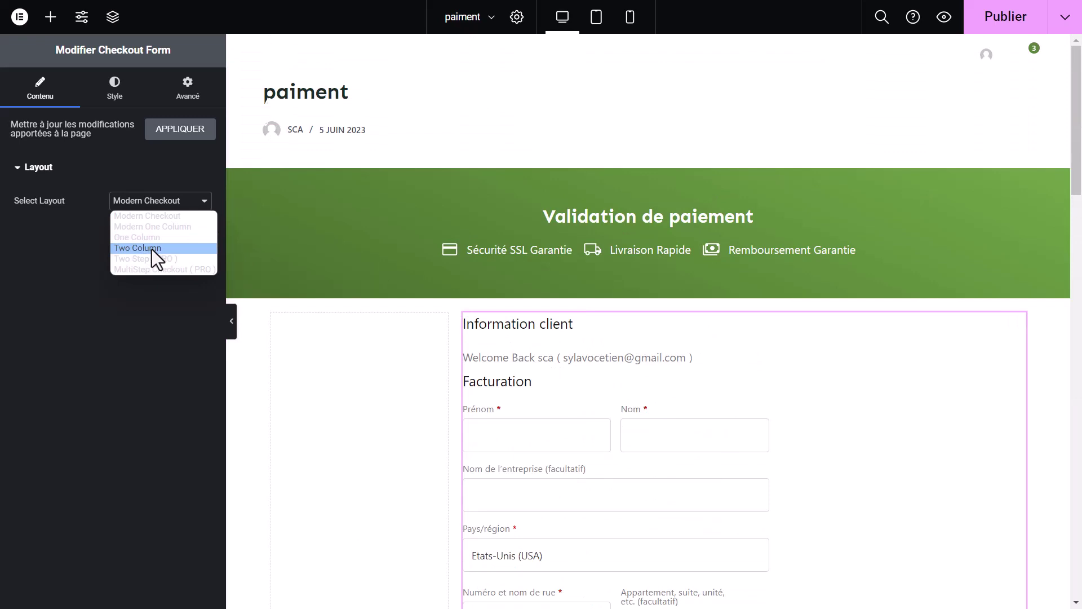
click(151, 249)
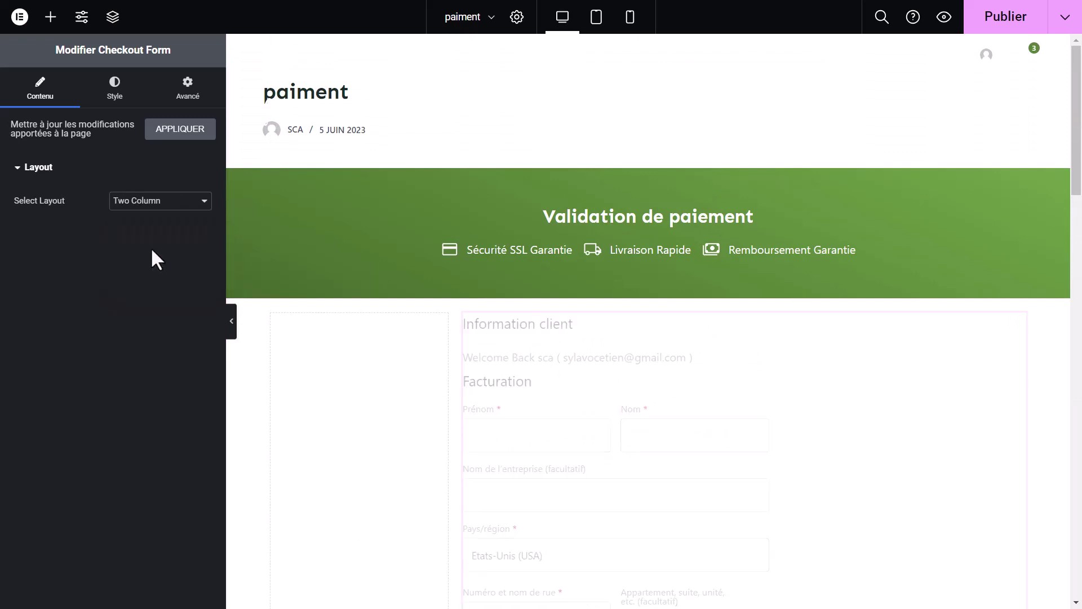
Step: Examine the checkout form's other layout options and review the two-column form with its order and payment sections
click(144, 203)
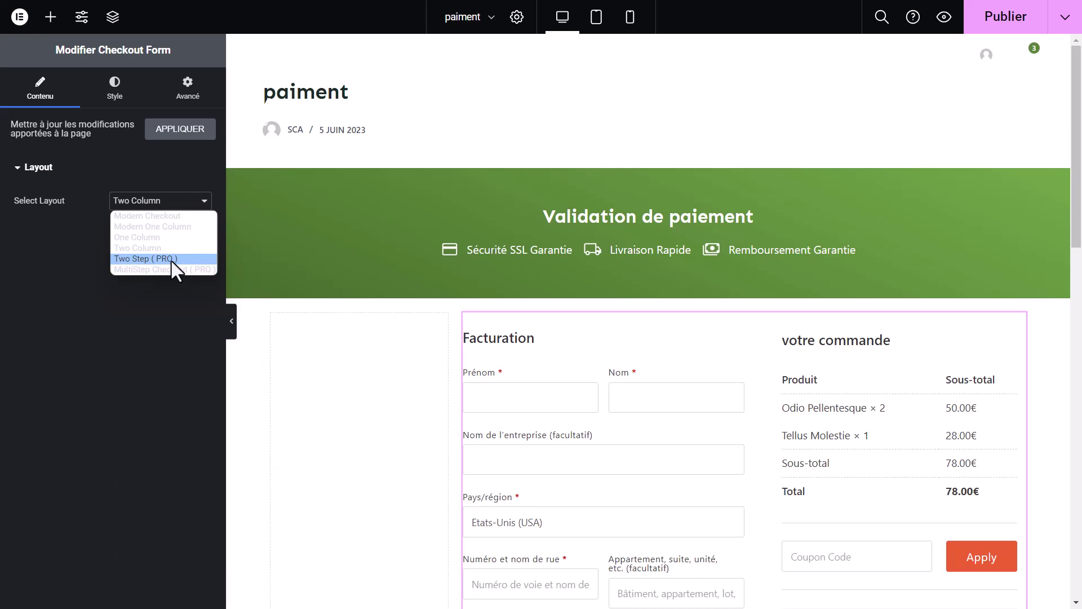
click(75, 357)
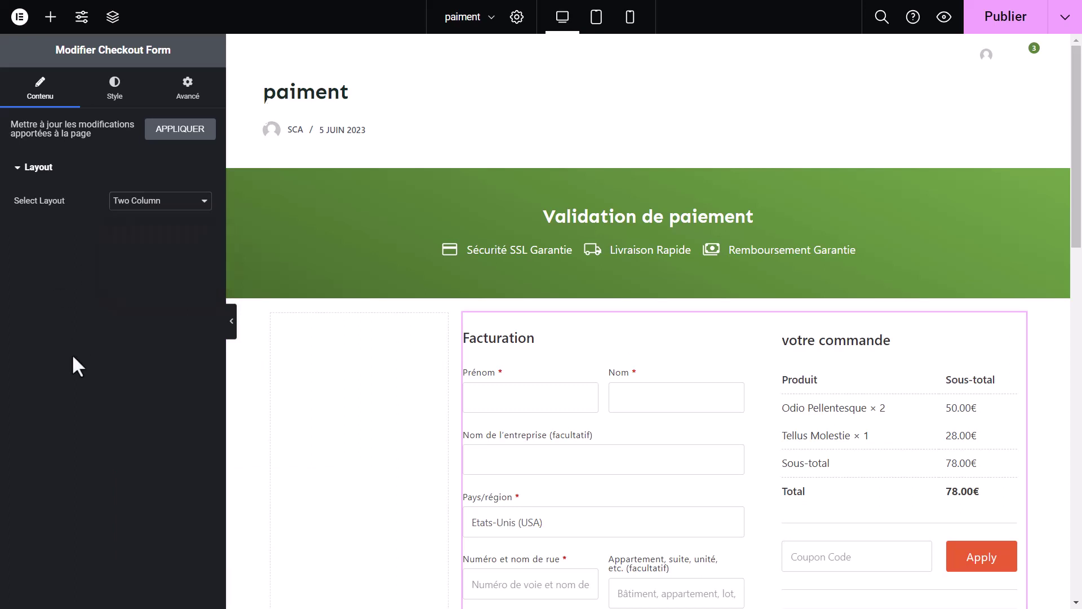
click(142, 204)
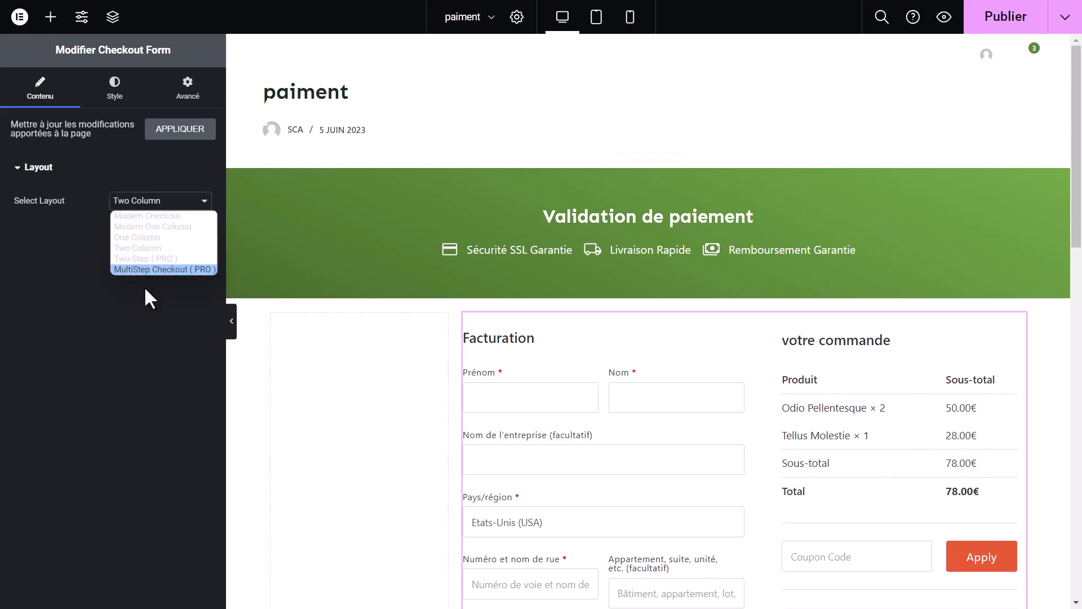
scroll(759, 510, down, 6)
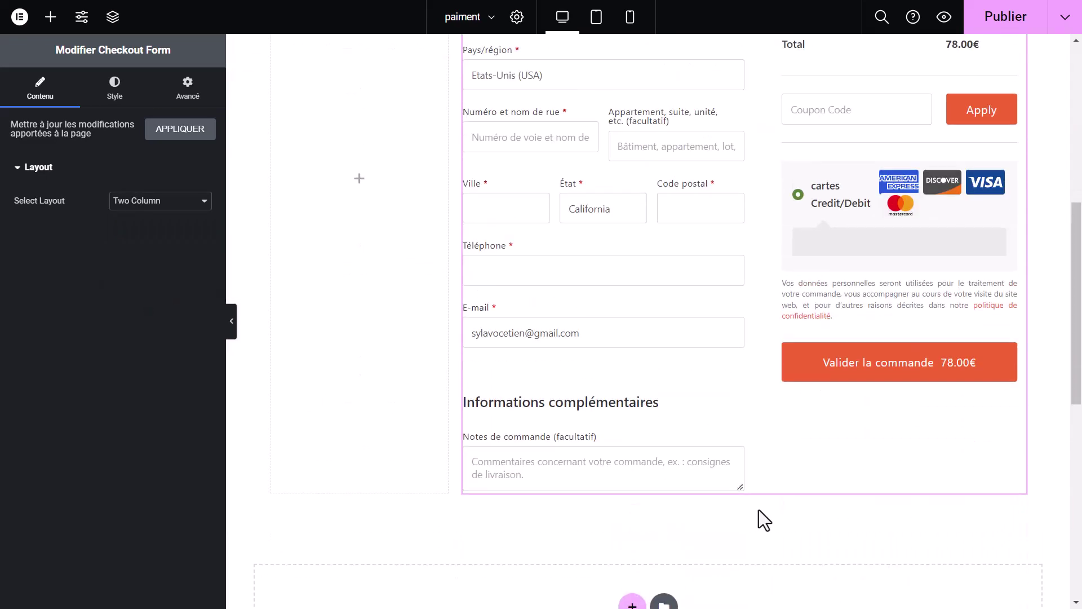
scroll(759, 510, up, 2)
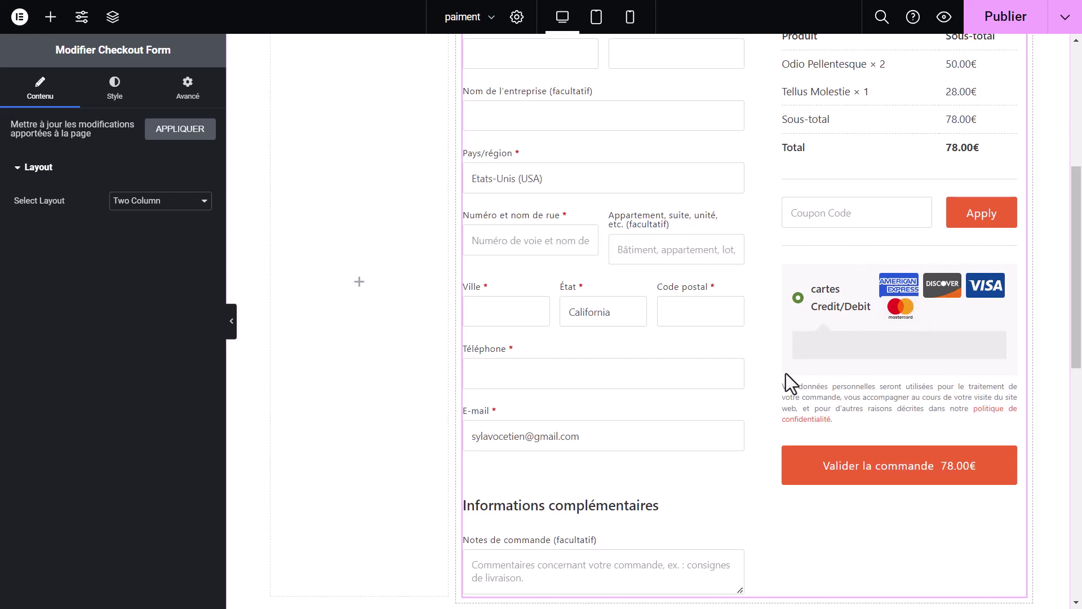
Step: Set the checkout form's global primary colour to the dark green theme palette colour #48682b
scroll(786, 373, up, 4)
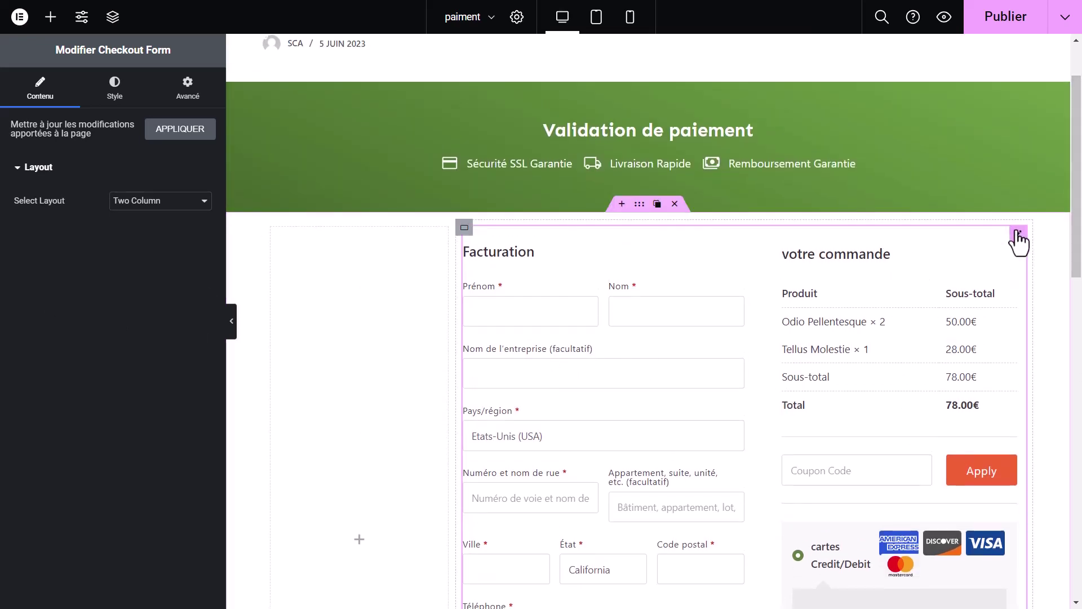
mouse_move(1018, 232)
click(113, 102)
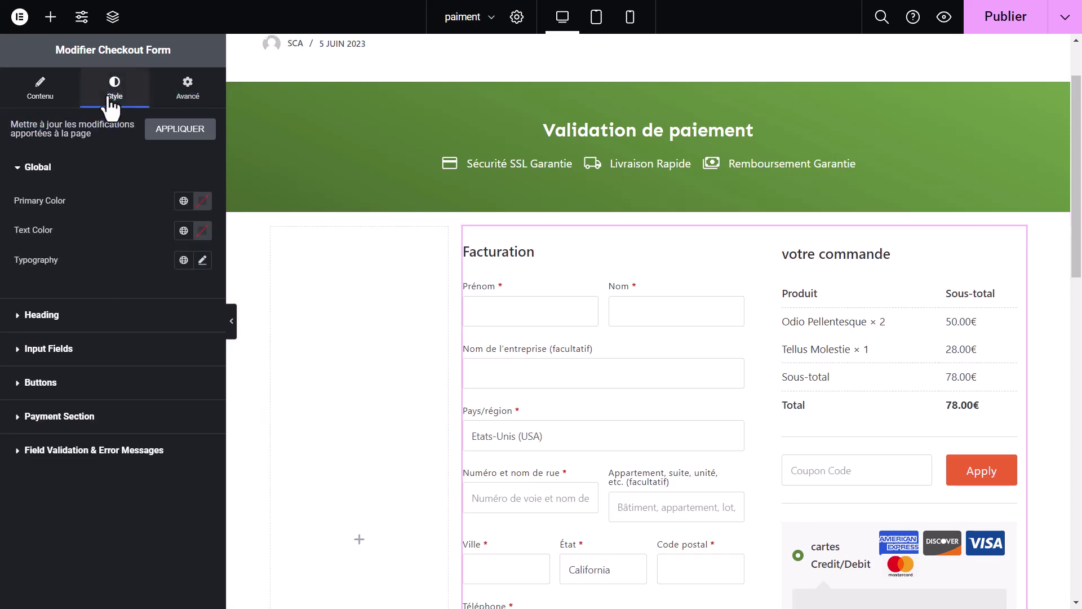
click(184, 202)
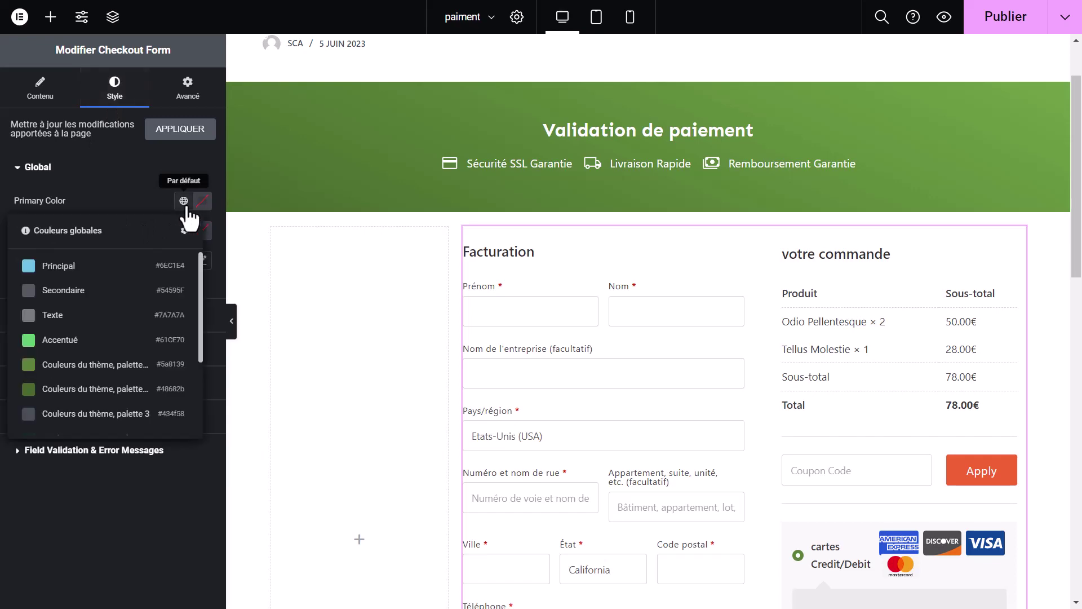
click(79, 390)
scroll(645, 346, down, 5)
scroll(645, 347, up, 1)
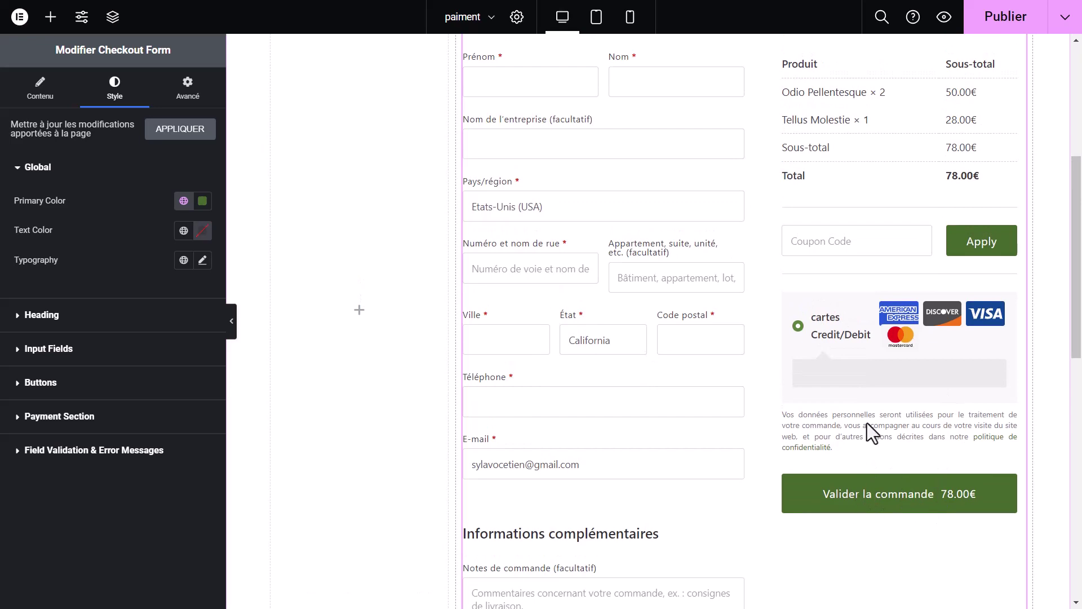
scroll(315, 361, up, 3)
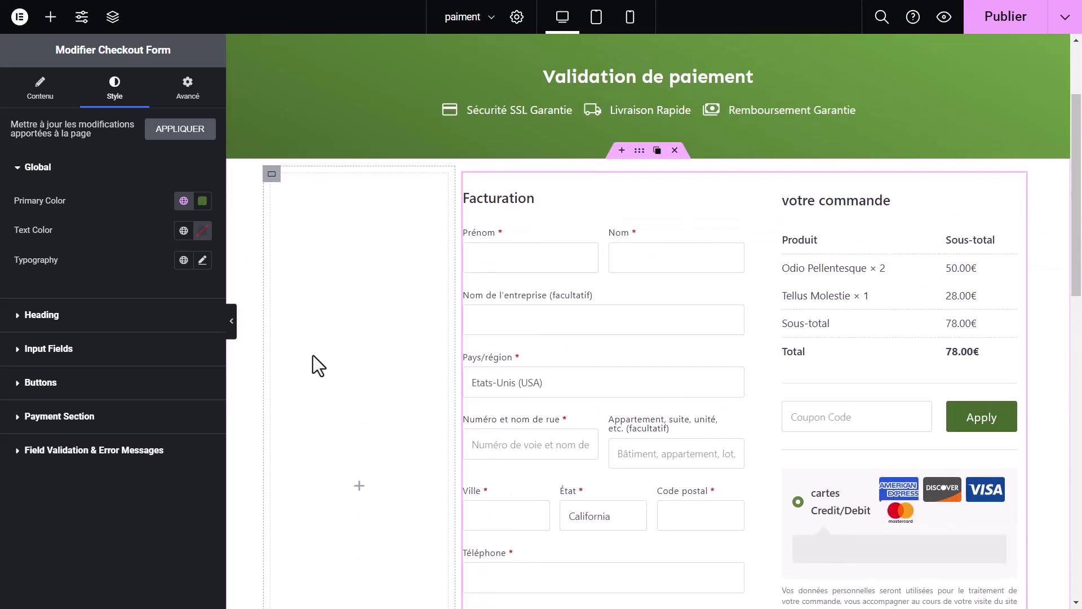
Step: Set the checkout form's heading typography size to 16 px
click(20, 317)
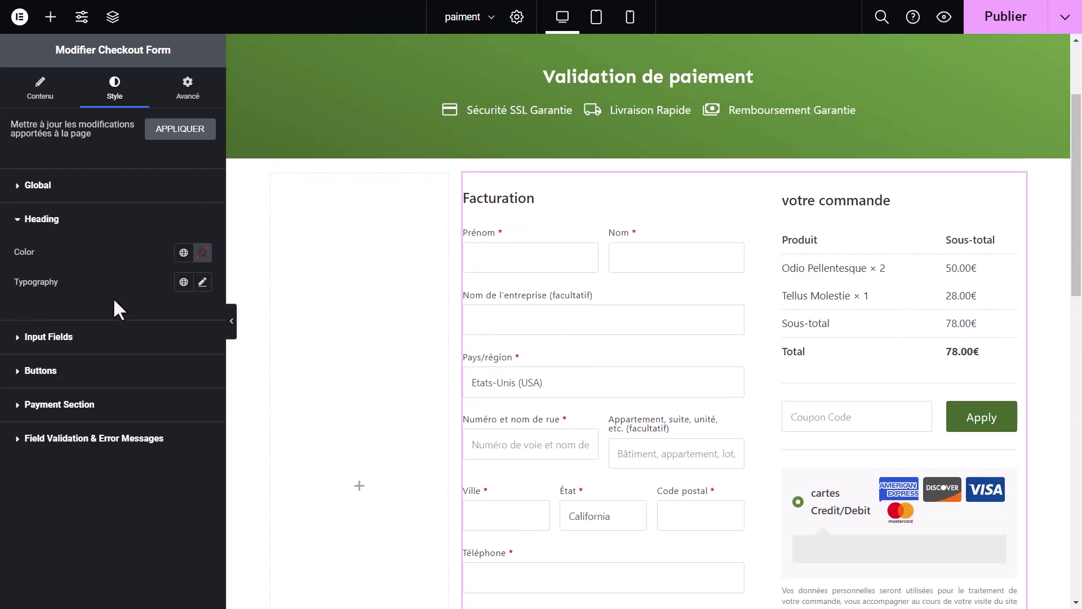
click(202, 282)
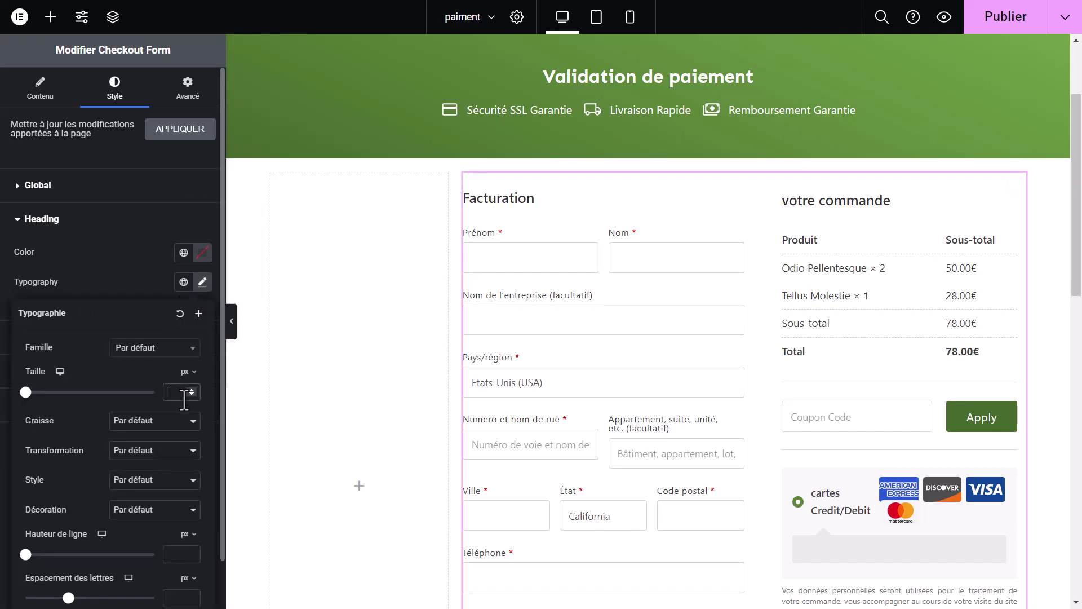
text(16)
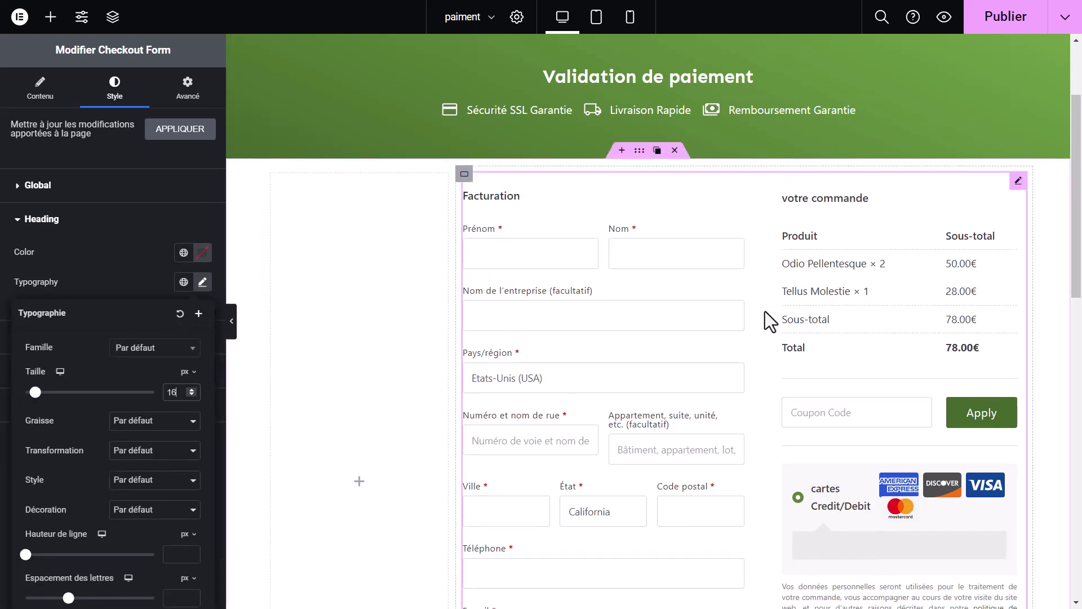
click(119, 265)
click(44, 232)
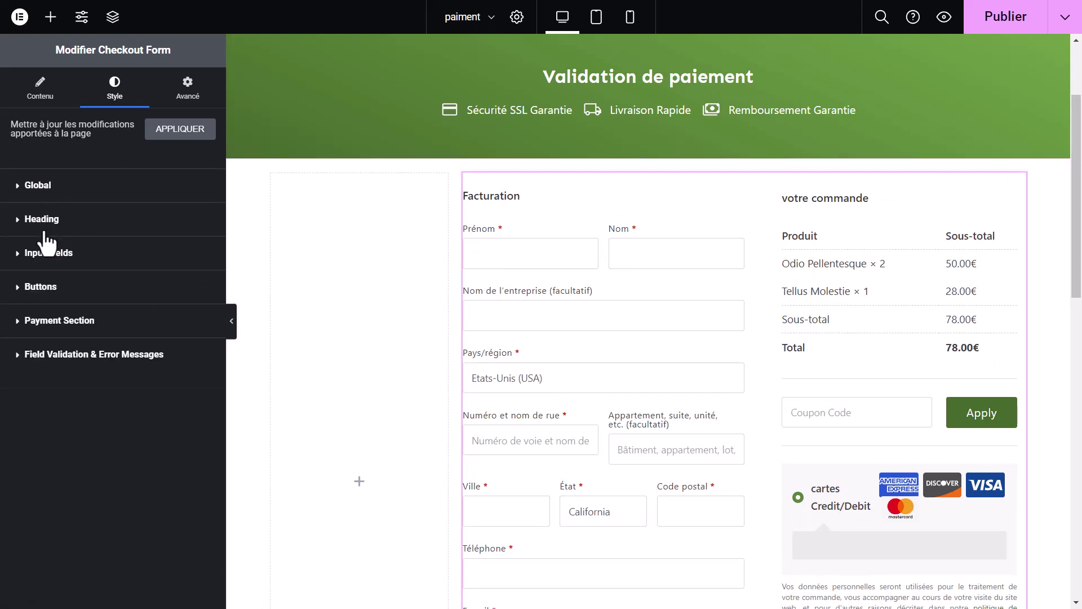
Step: Switch the checkout form's input field style to Modern Labels
click(53, 255)
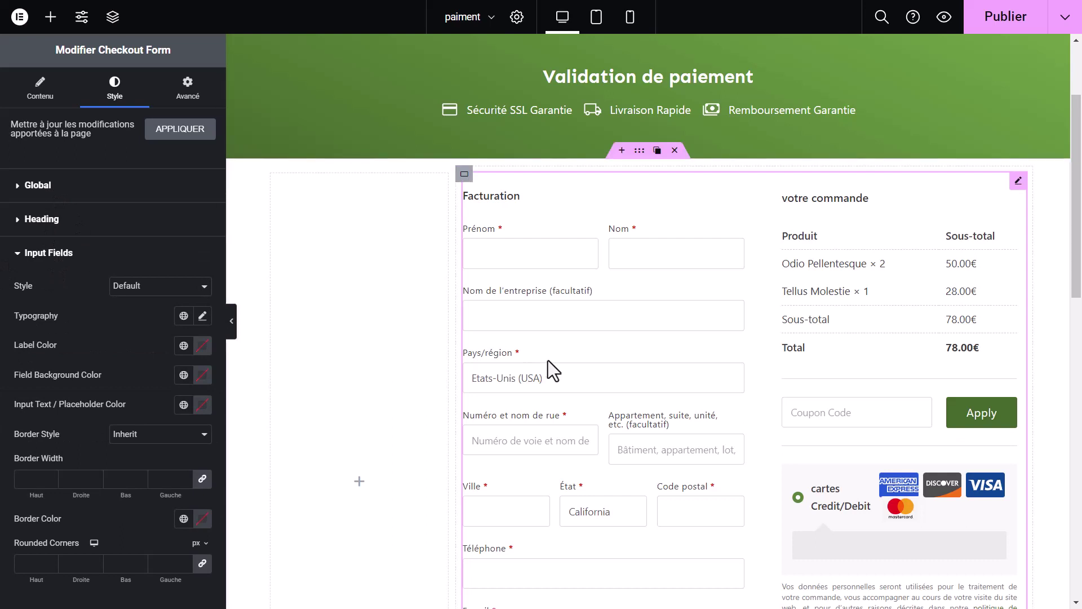
click(134, 286)
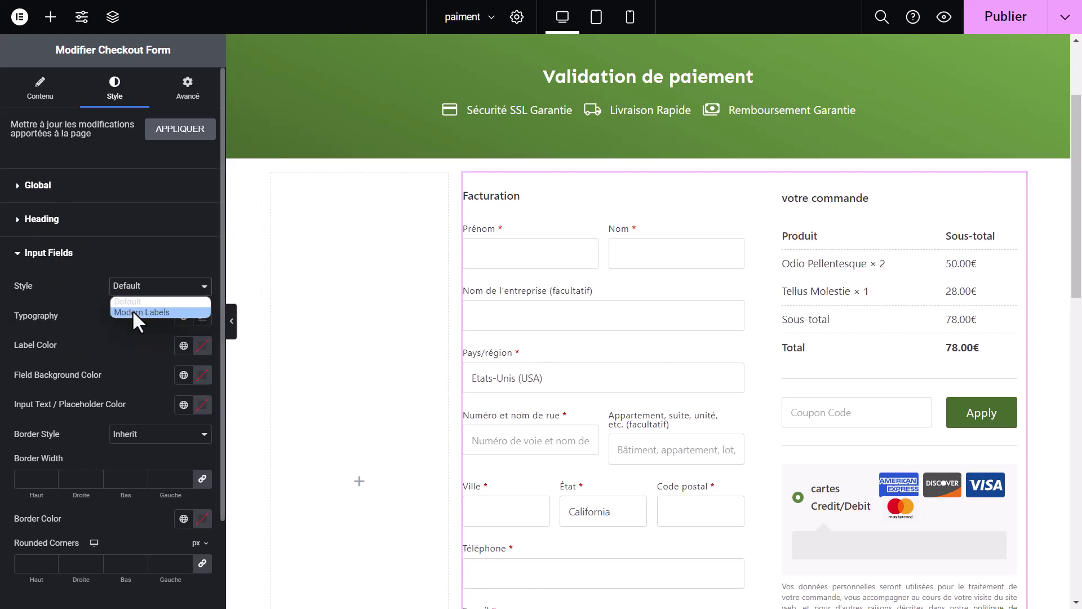
click(133, 310)
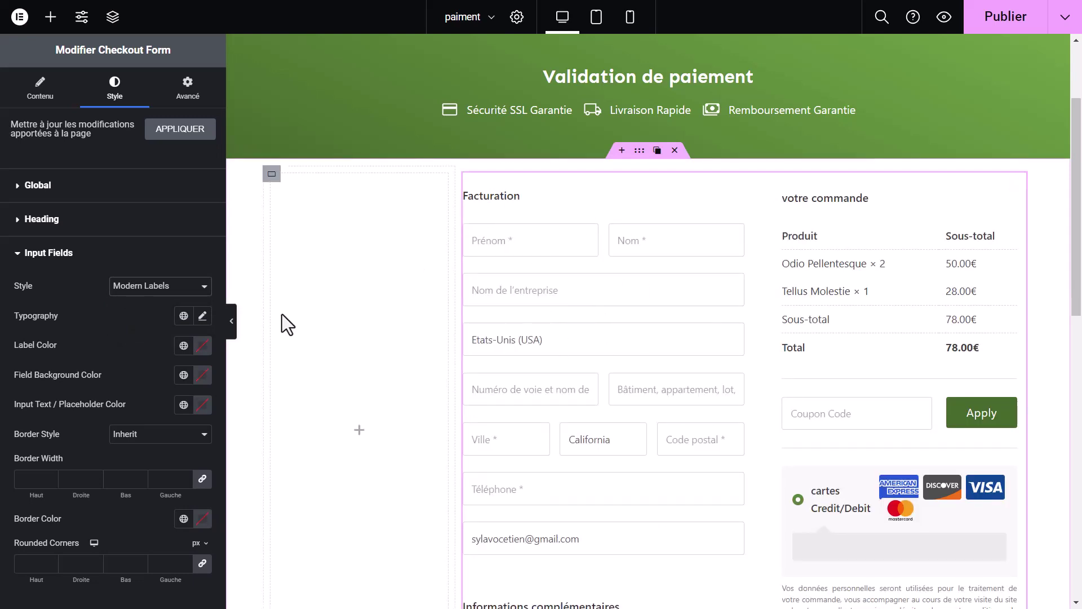
scroll(126, 254, down, 3)
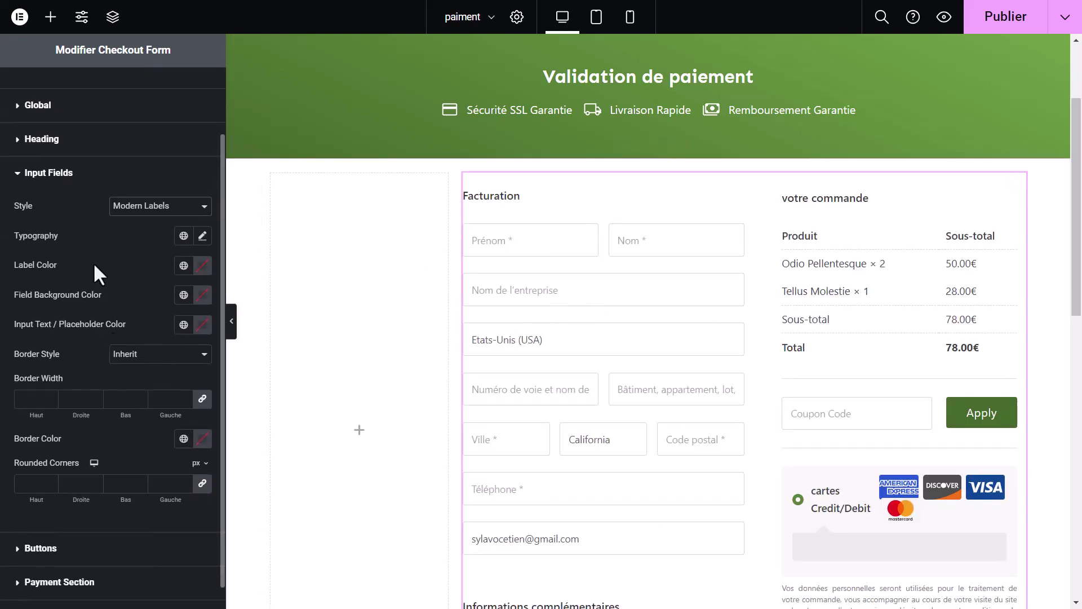
Step: Try the Accentué global colour #61CE70 as the input fields' label colour
click(203, 236)
click(203, 236)
click(183, 266)
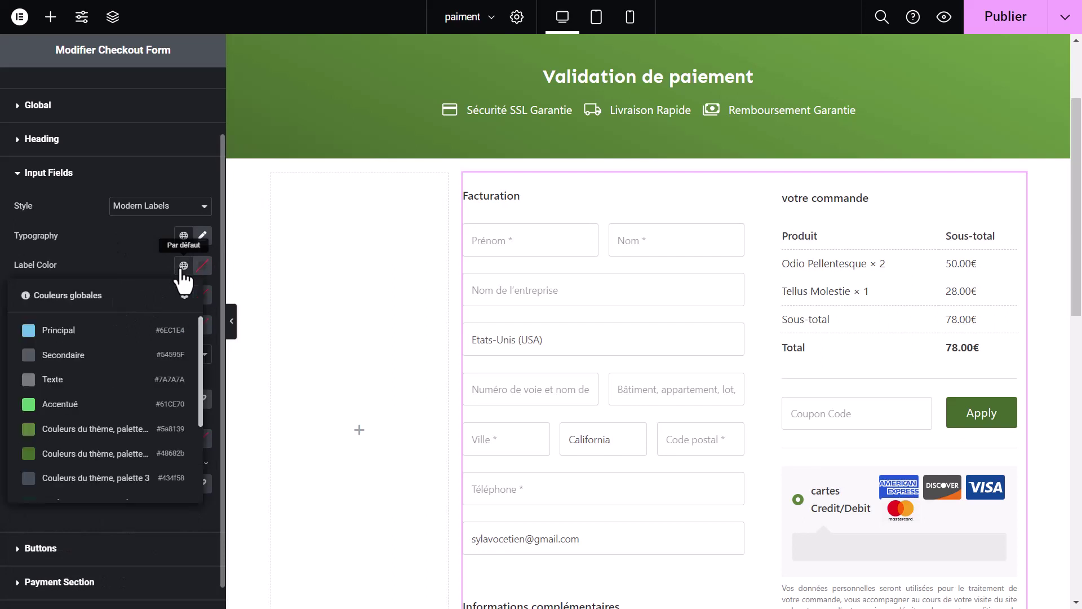
click(63, 411)
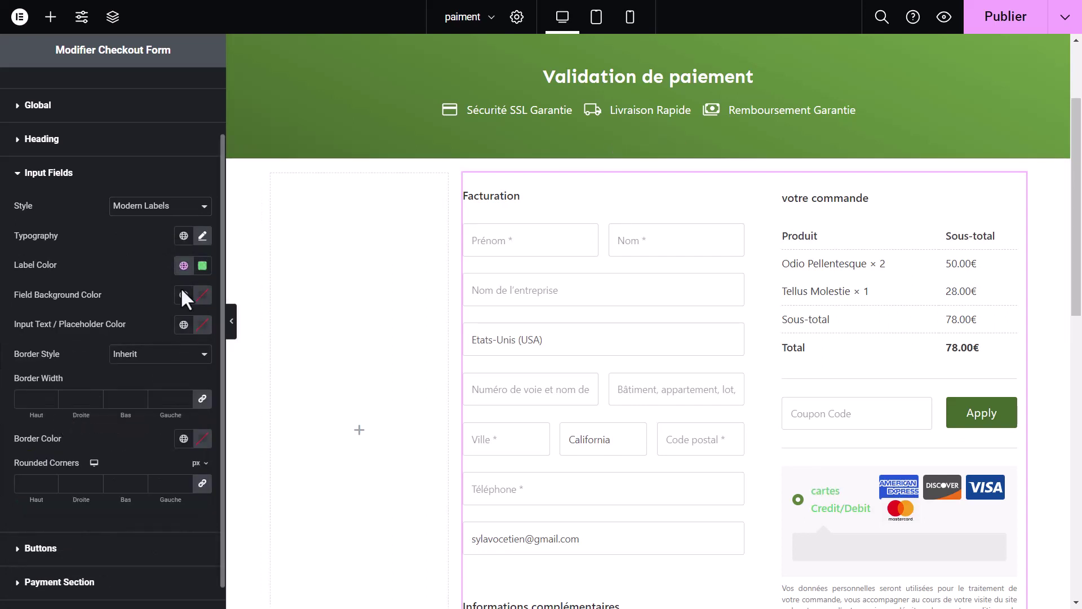
Step: Set the input fields' text size to 13 px and their rounded corners to 10 px on all sides
click(203, 236)
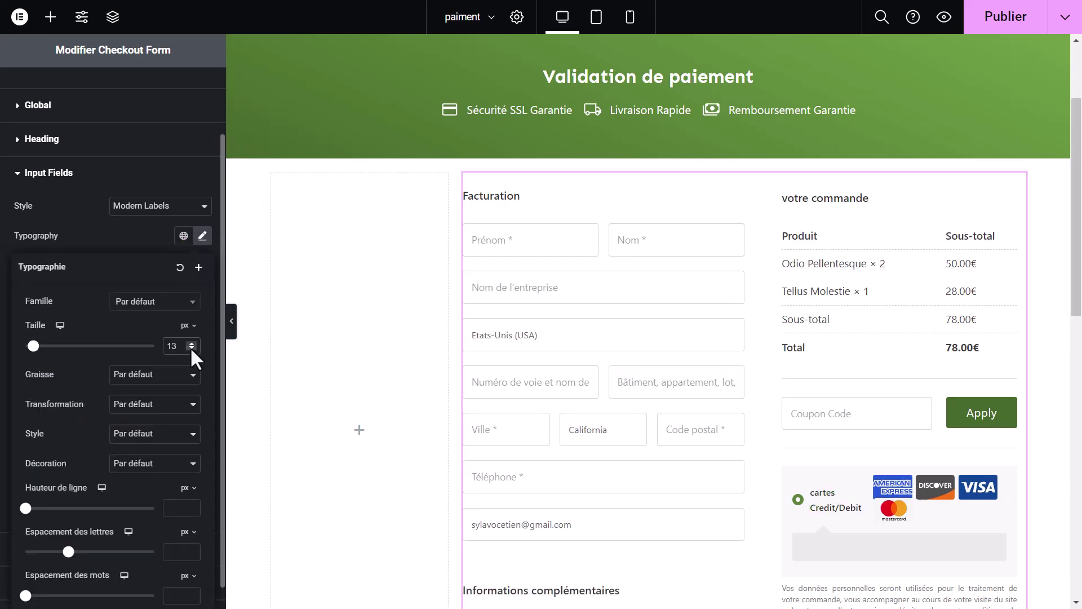
click(231, 327)
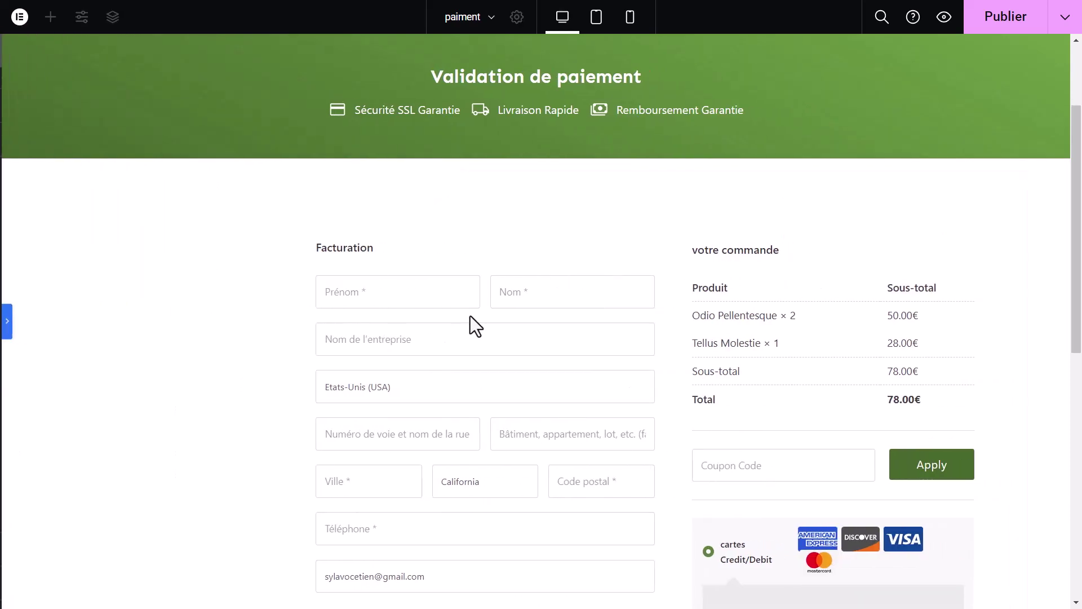
scroll(692, 387, down, 4)
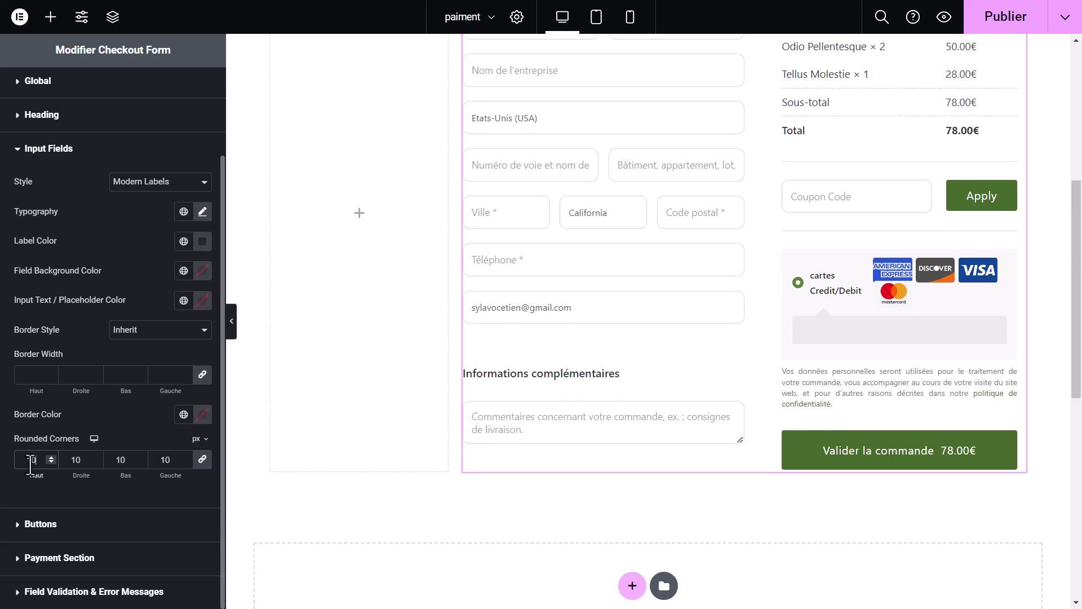
scroll(665, 373, up, 3)
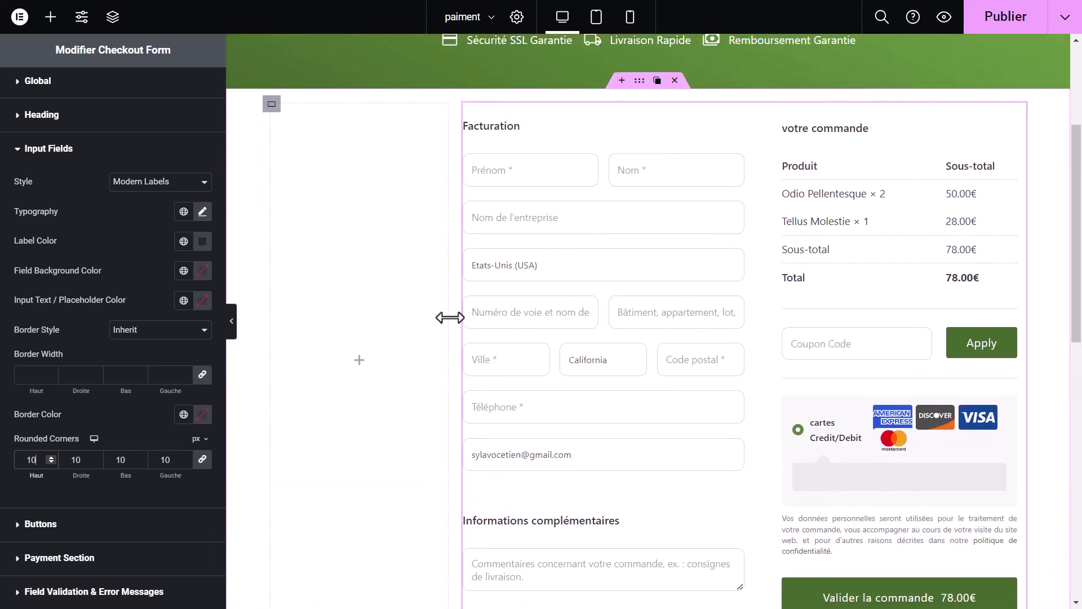
scroll(800, 336, down, 4)
scroll(823, 335, up, 7)
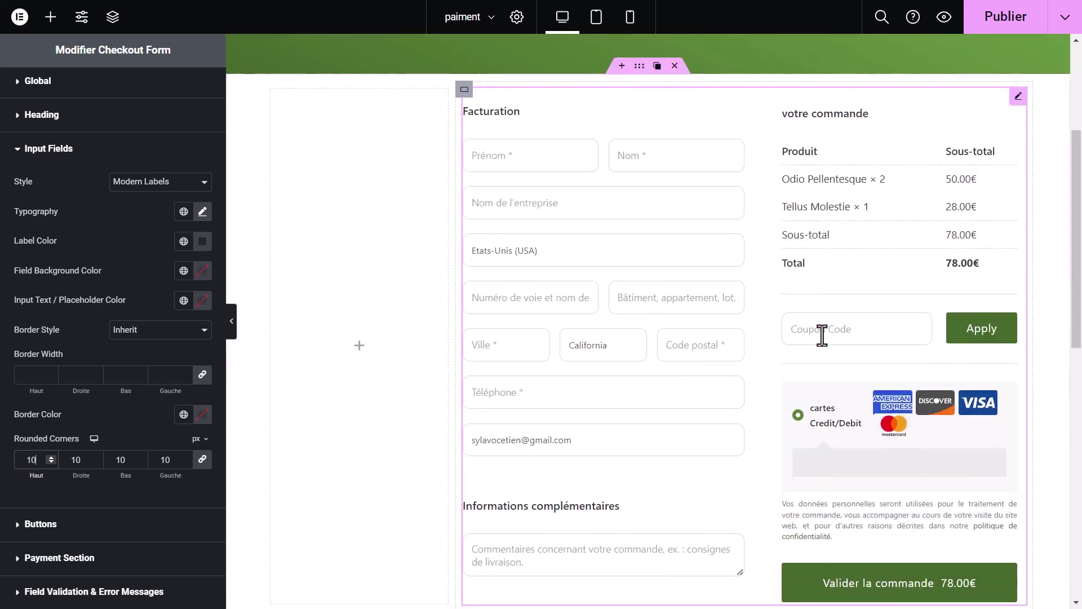
scroll(822, 335, down, 4)
scroll(823, 335, up, 2)
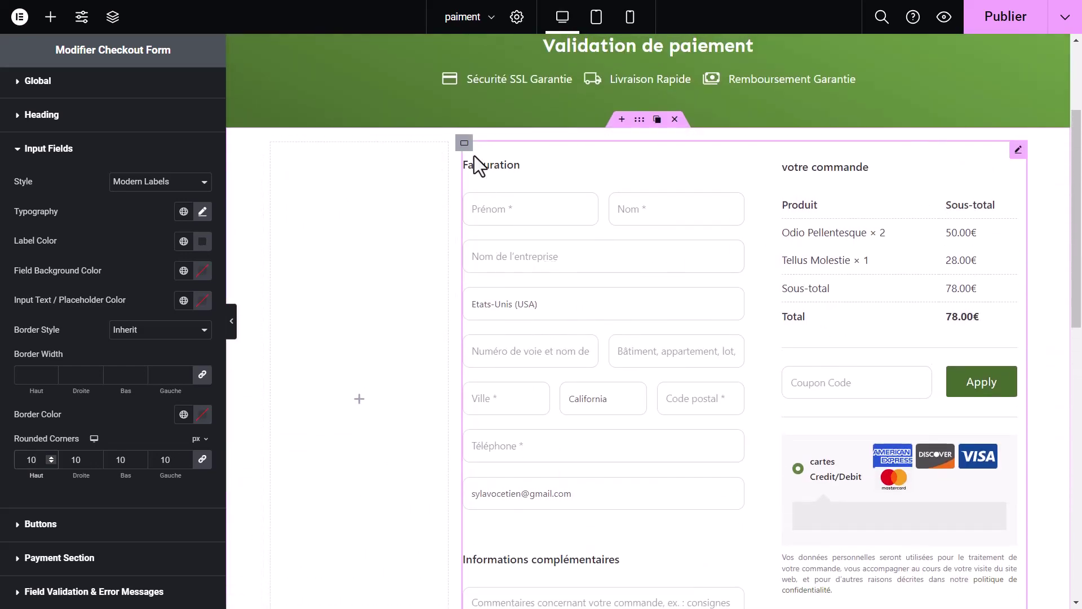
Step: Set the inner padding of the container holding the checkout form to 10 px on all sides
click(465, 143)
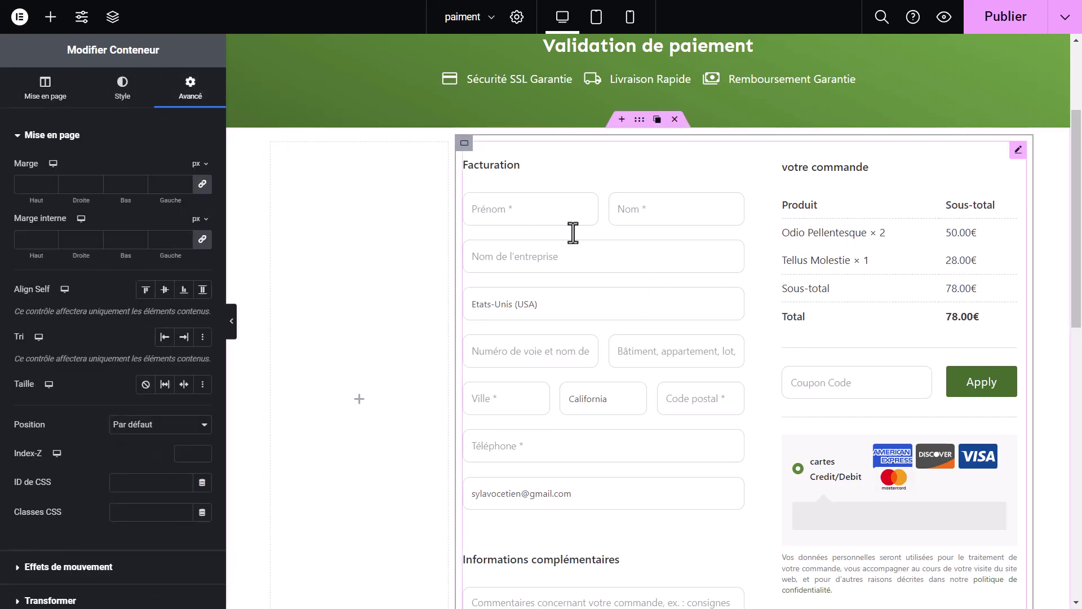
click(35, 239)
text(10)
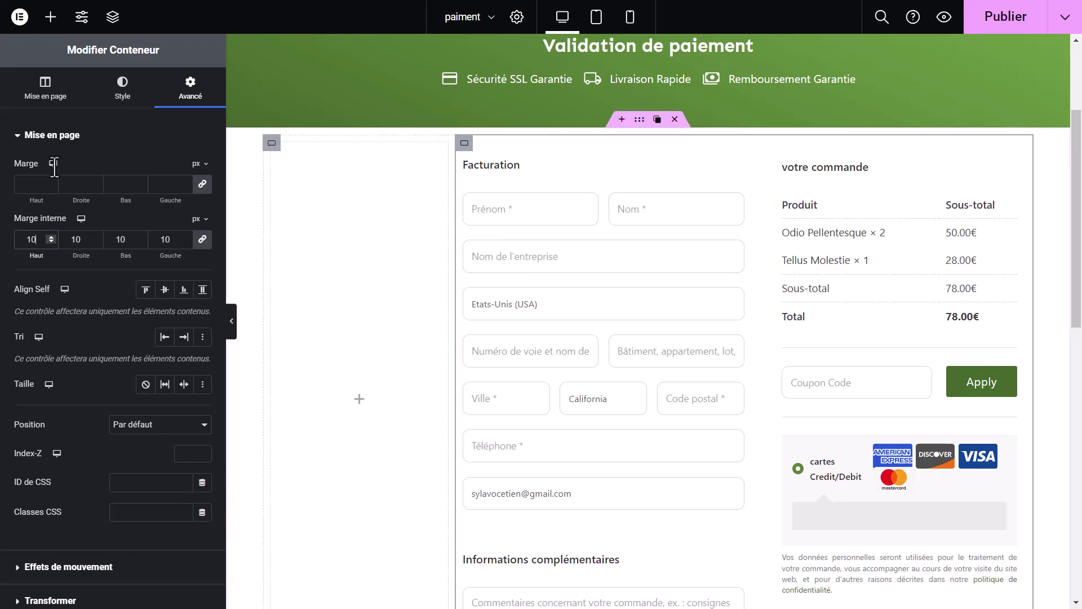
Step: Add a box shadow to the form's container and set its colour to rgba(5, 15, 7, 0.5)
click(121, 89)
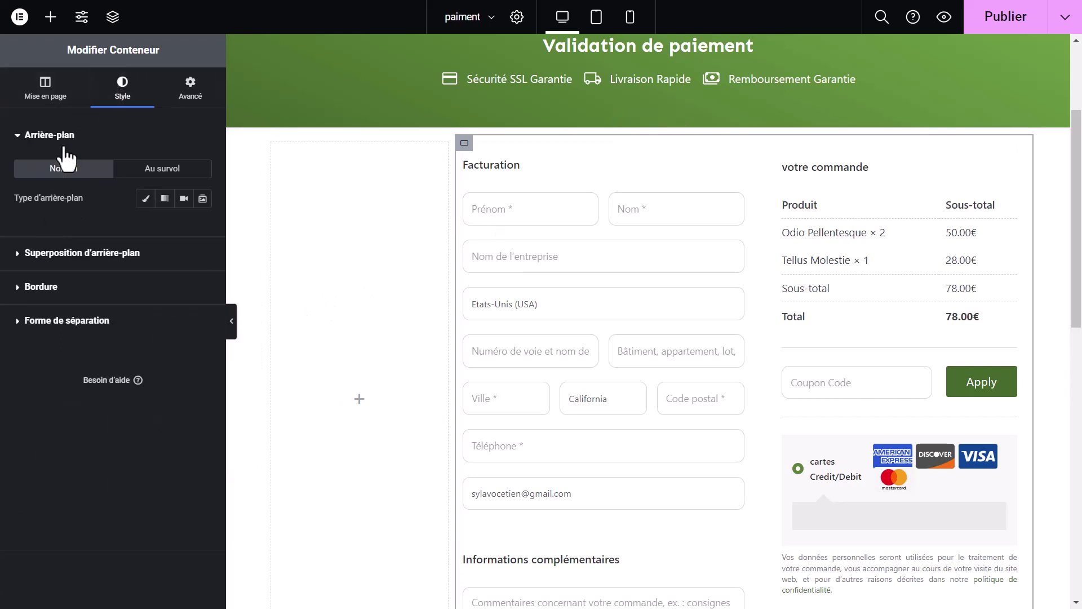
click(68, 146)
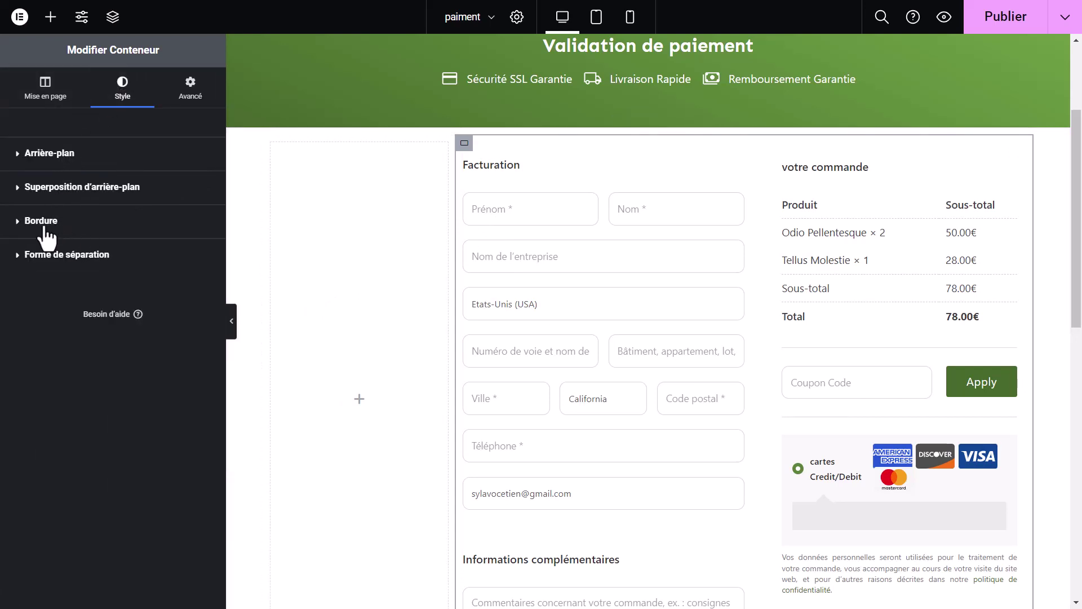
click(59, 233)
click(204, 376)
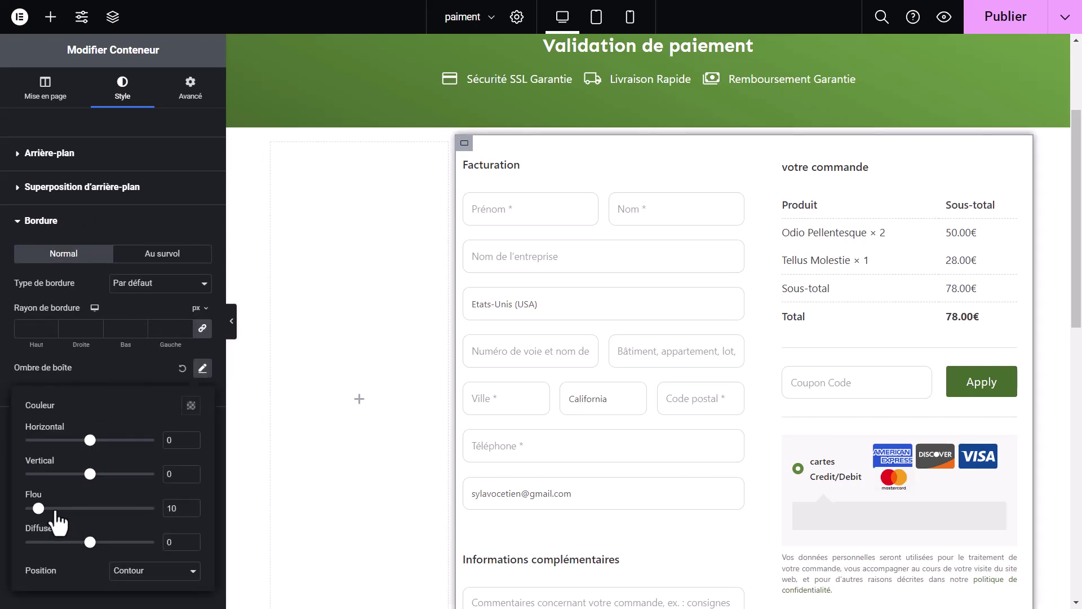
click(192, 406)
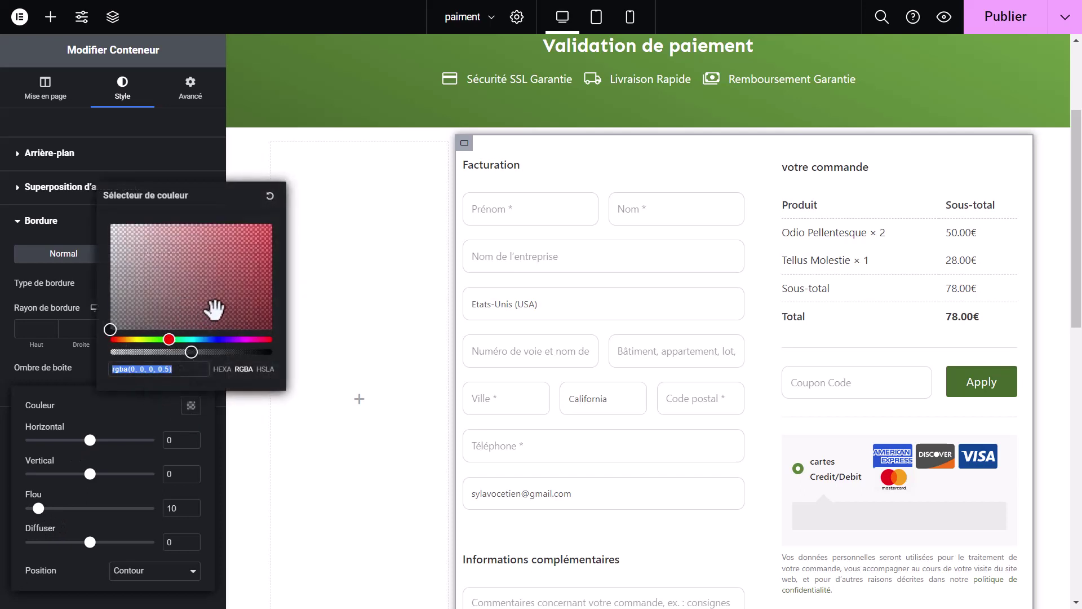
click(169, 339)
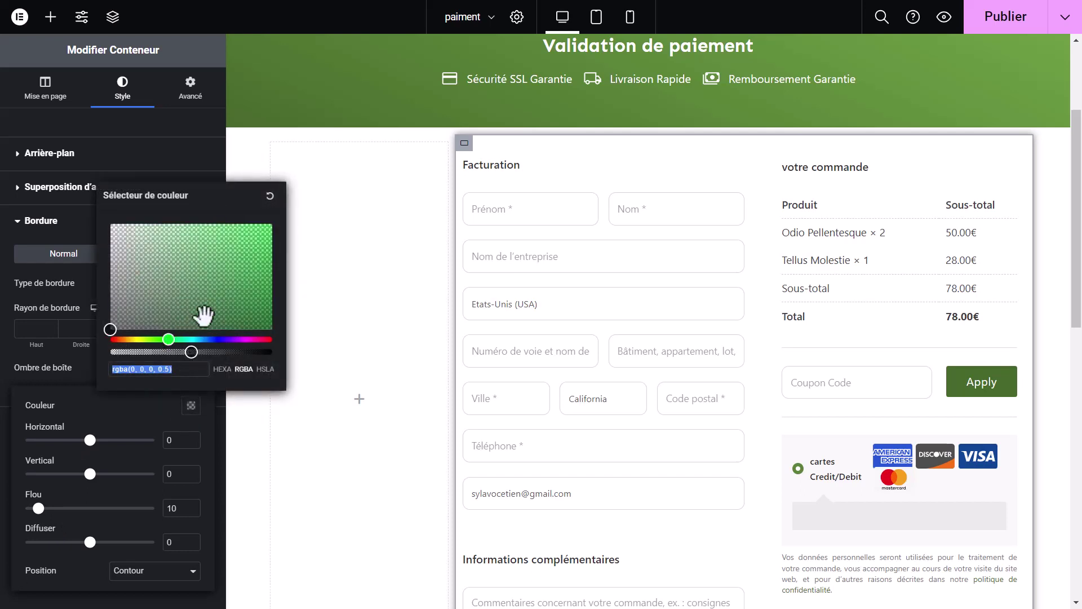
click(219, 320)
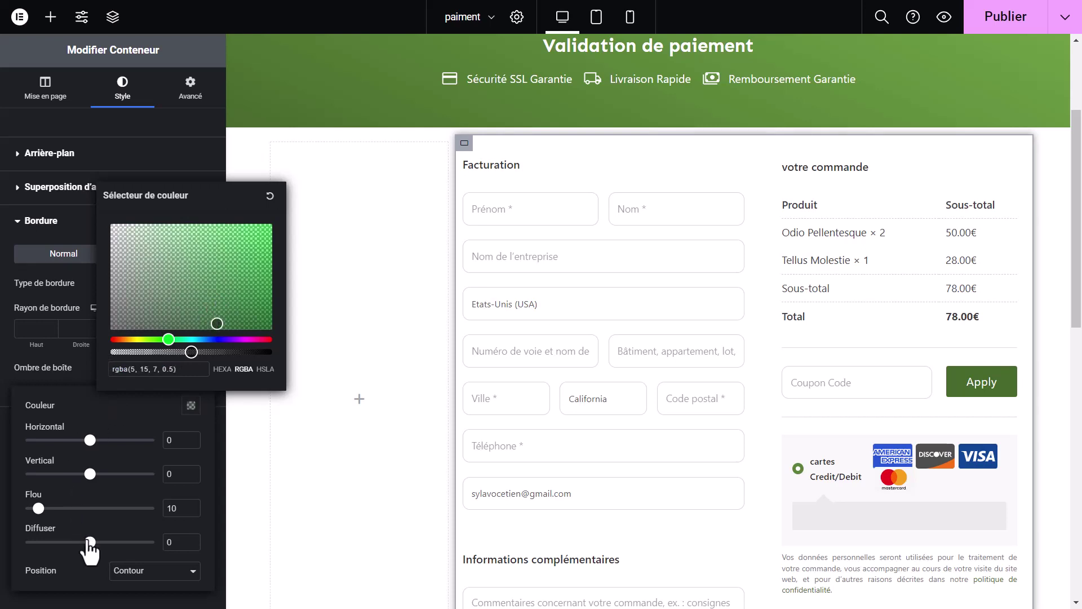
Step: Set the container shadow's spread to -13 and raise its blur to just under 29
mouse_move(89, 540)
mouse_down()
mouse_move(128, 541)
mouse_move(83, 554)
mouse_up()
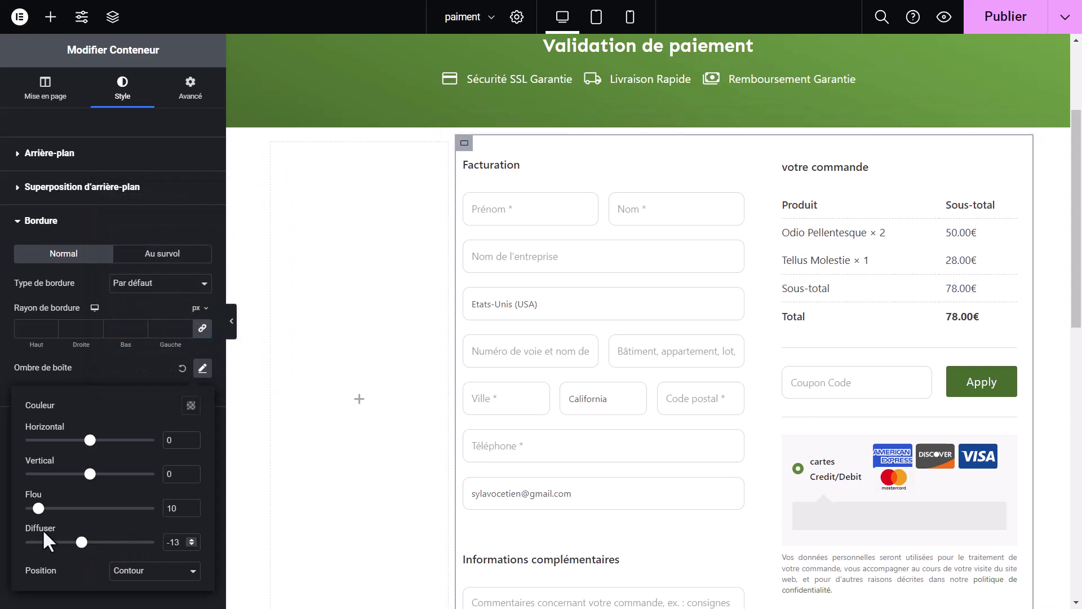
drag(51, 515, 63, 509)
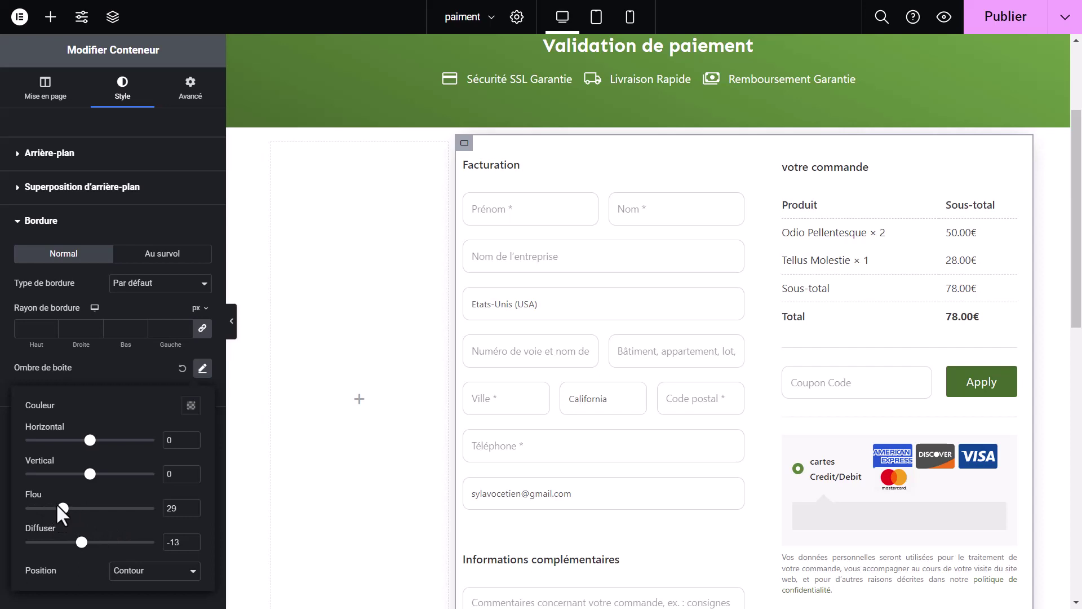
drag(62, 511, 58, 508)
click(228, 321)
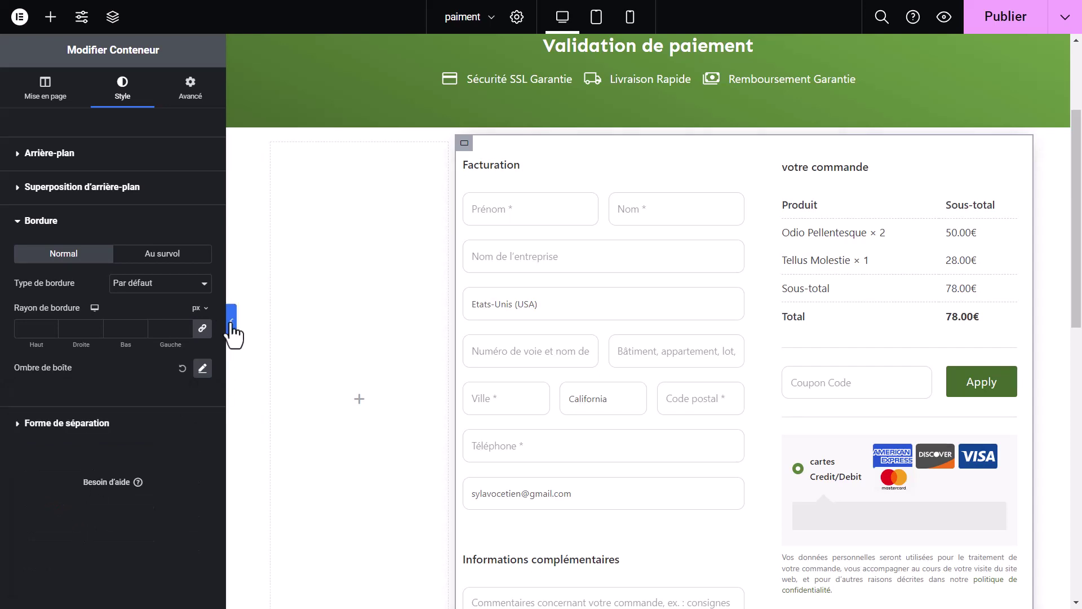
Step: Review the page at full width and set the form container's border radius to 10 px on all corners
click(233, 332)
scroll(809, 279, down, 7)
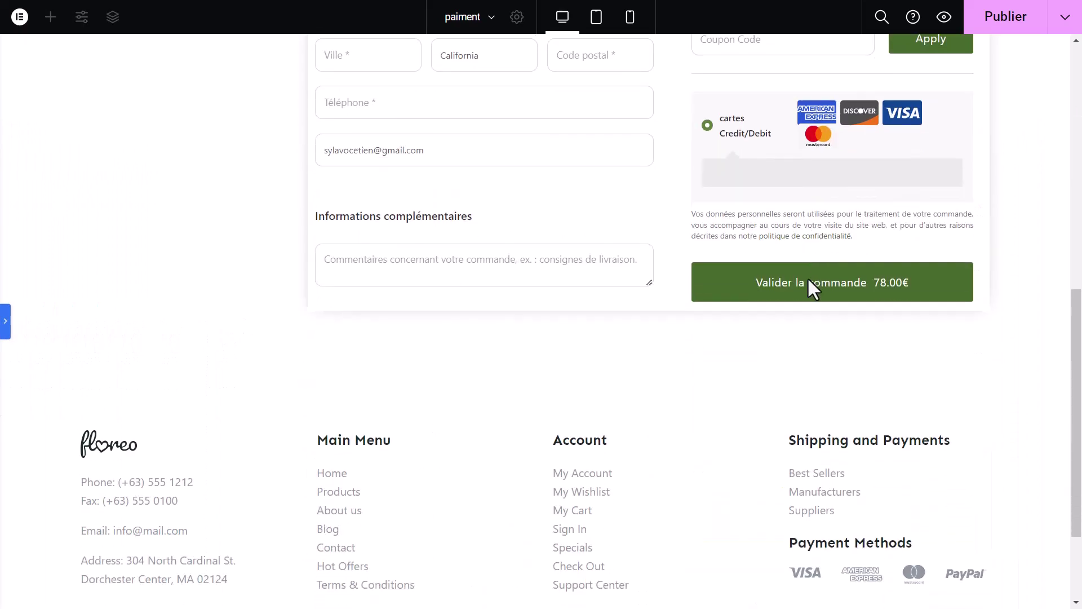
scroll(809, 279, up, 10)
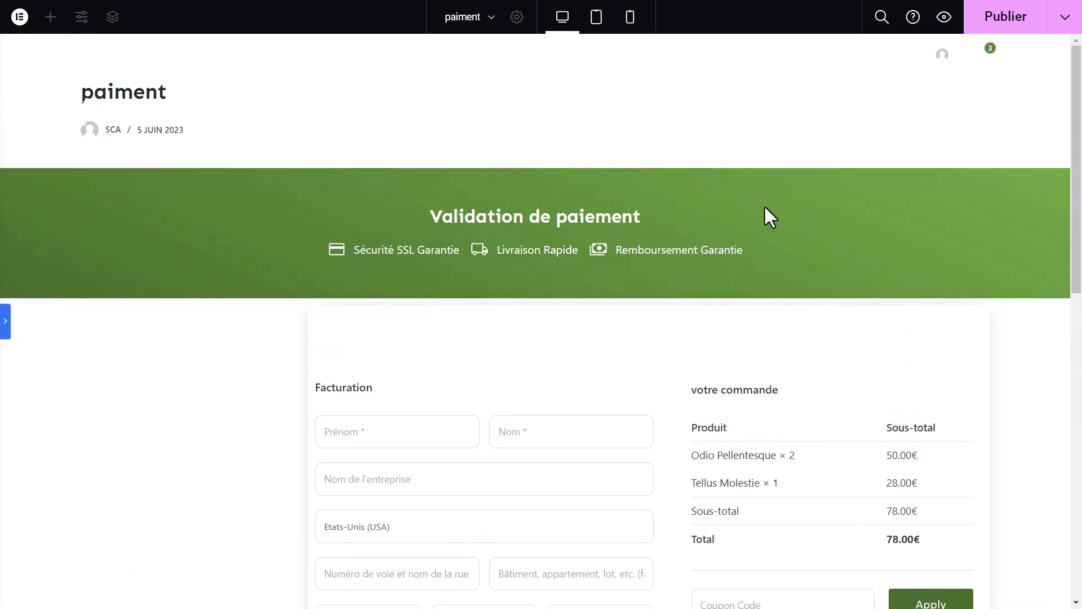
click(7, 322)
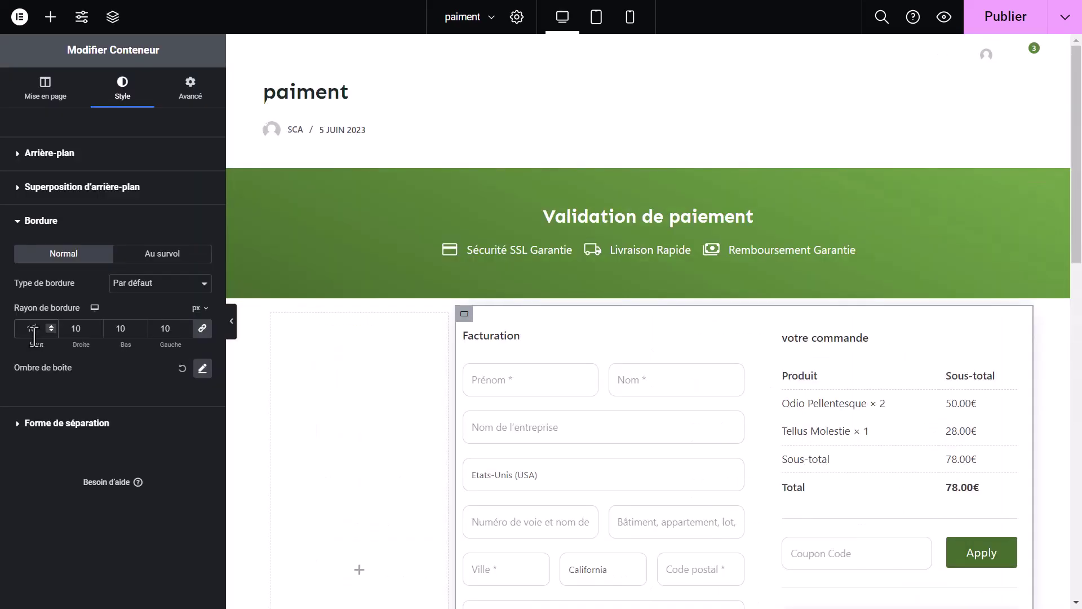
Step: Add a Reviews widget to the empty column beside the checkout form
click(233, 330)
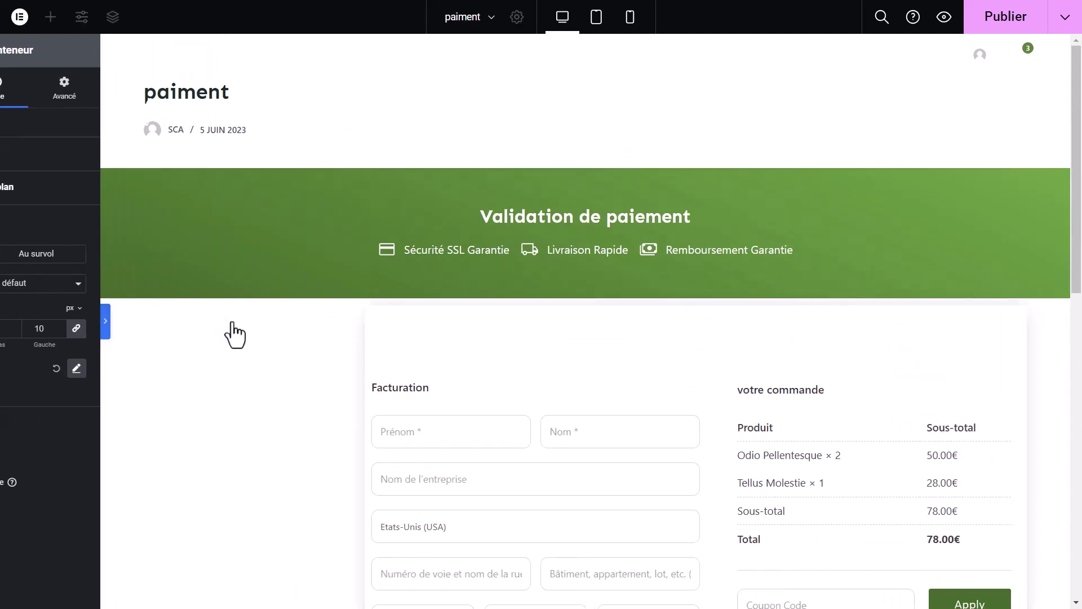
scroll(532, 370, down, 3)
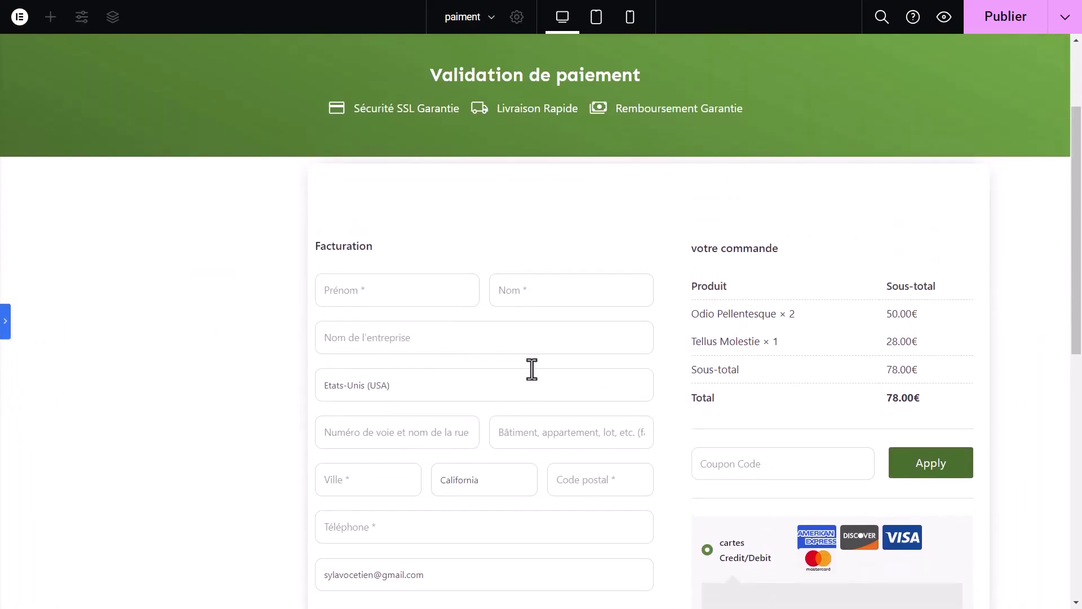
scroll(531, 369, down, 4)
scroll(532, 370, up, 4)
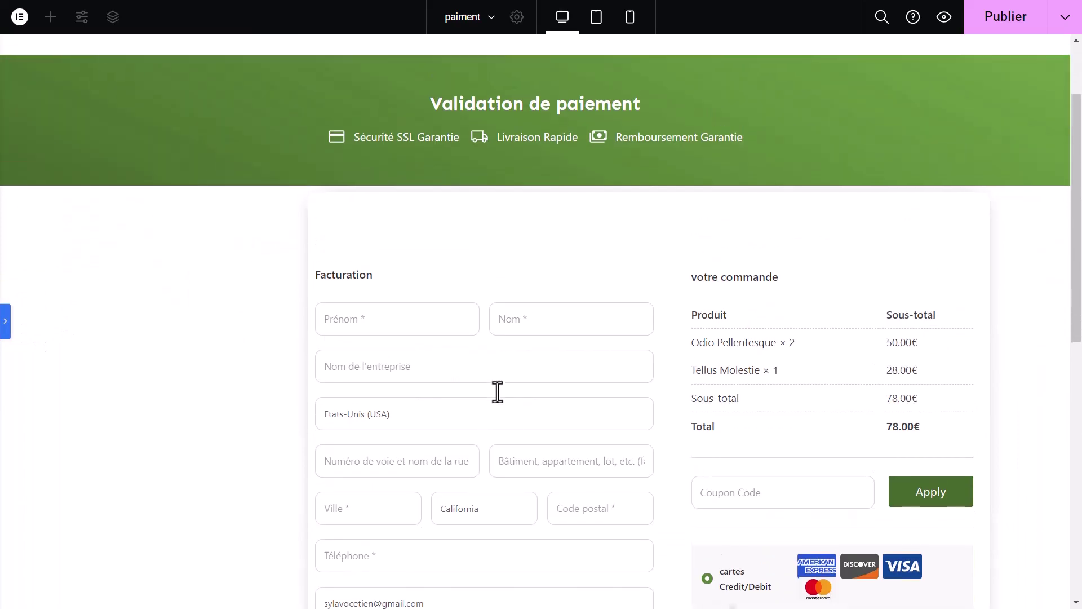
click(4, 337)
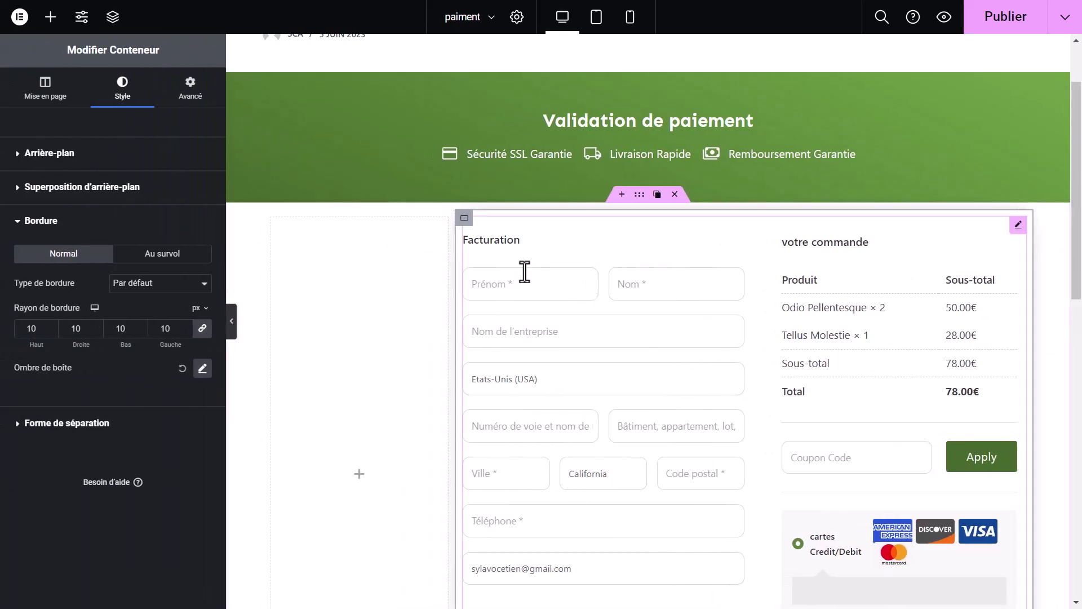
click(358, 477)
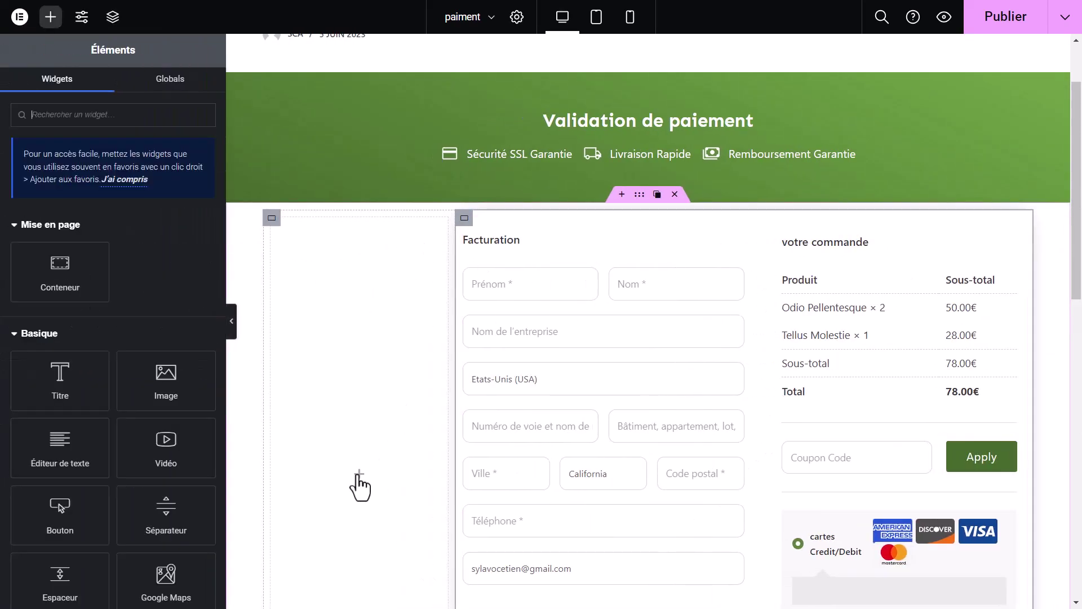
text(revi)
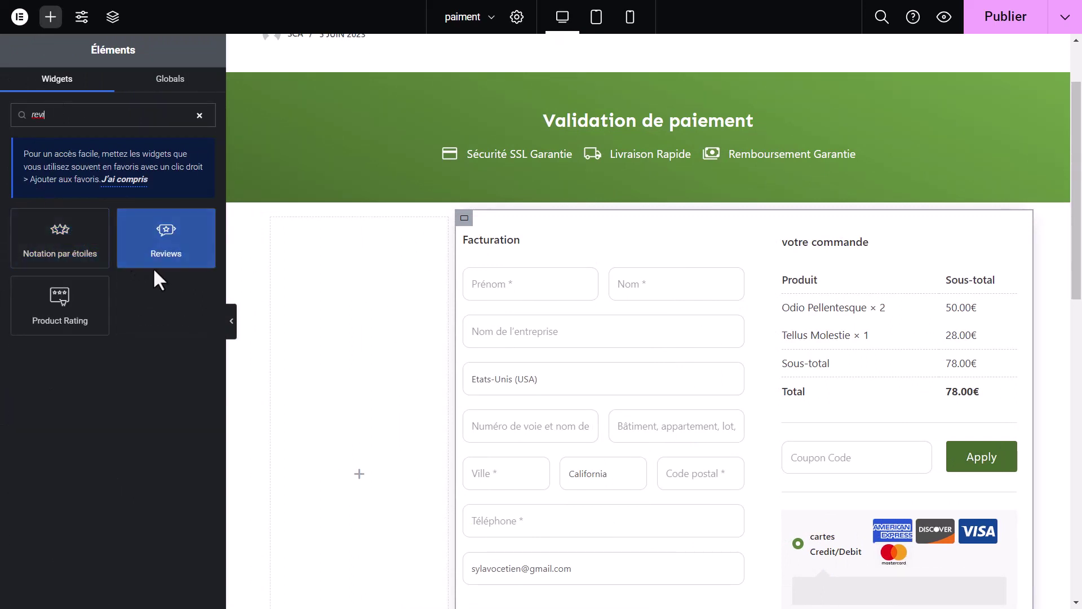
drag(158, 259, 352, 460)
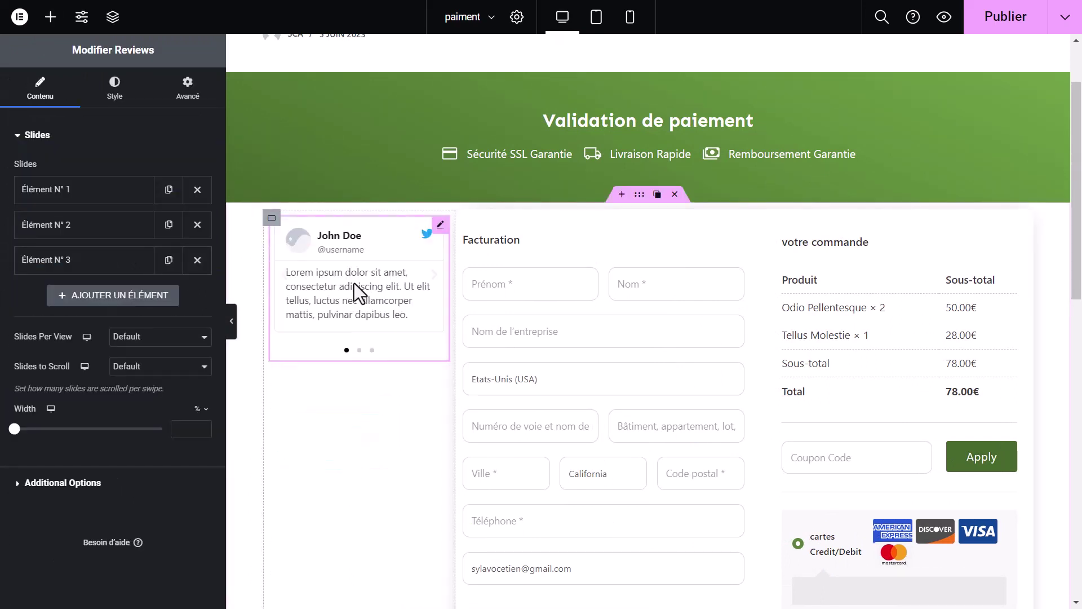
Step: Add a heading above the reviews carousel and set its text to "Avis clients"
click(50, 18)
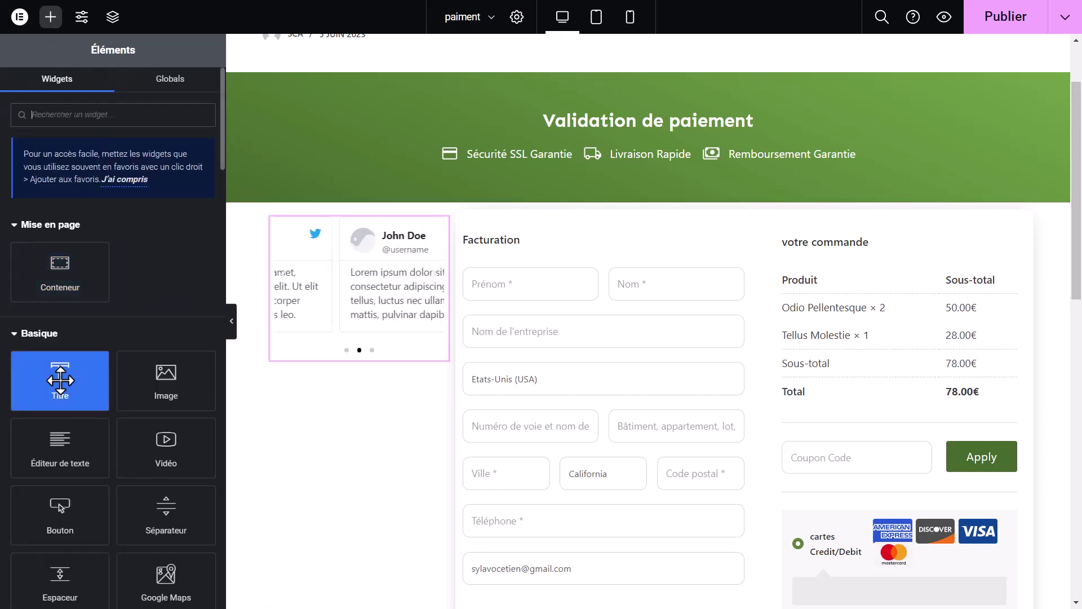
drag(60, 374, 353, 255)
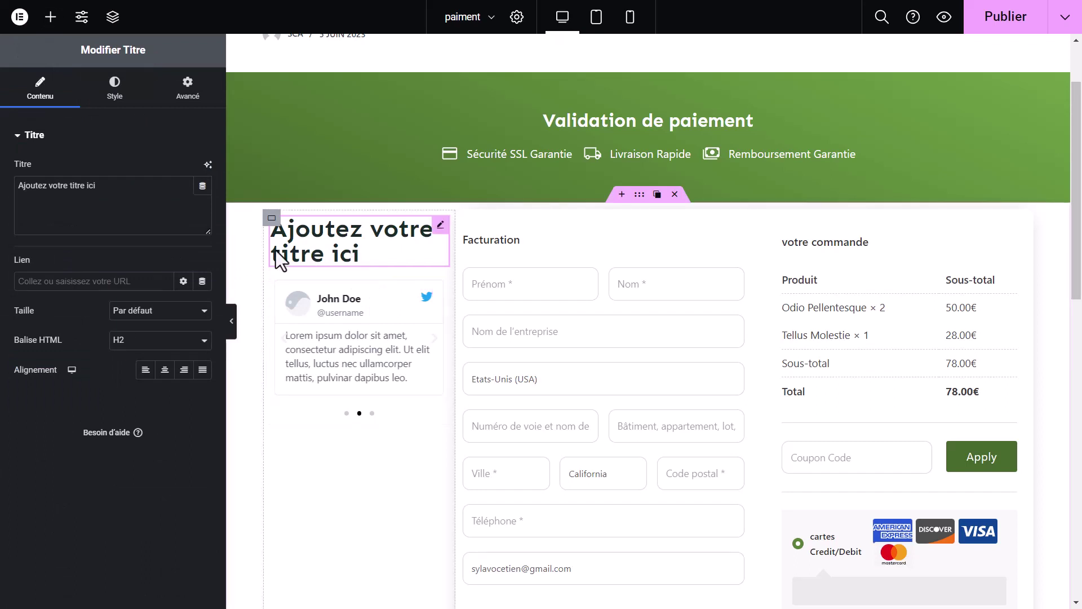
drag(129, 220, 2, 189)
text(Av)
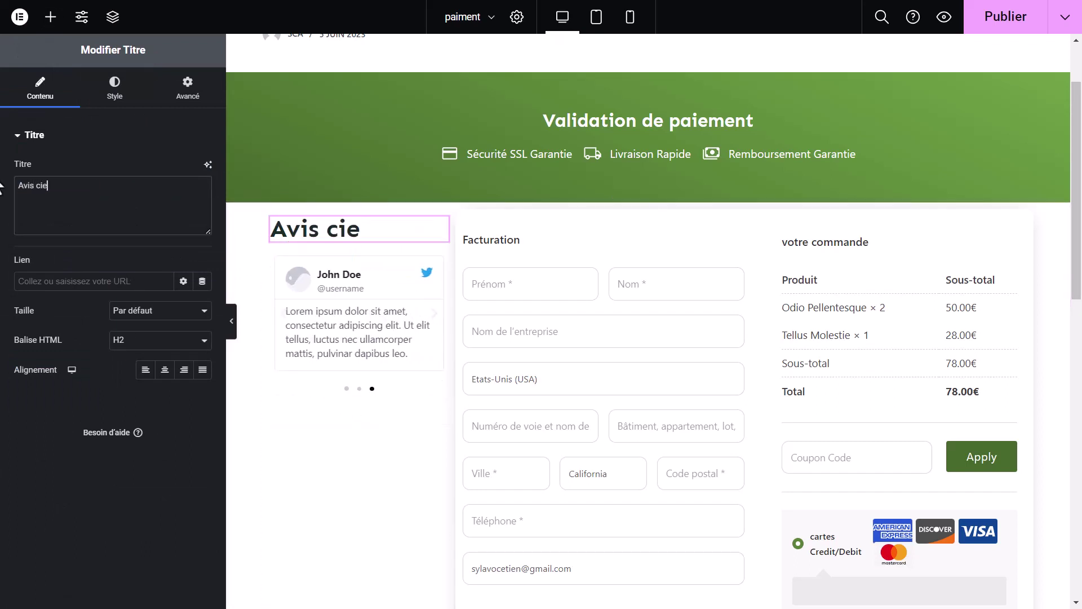
text(is clients)
click(41, 186)
text(l)
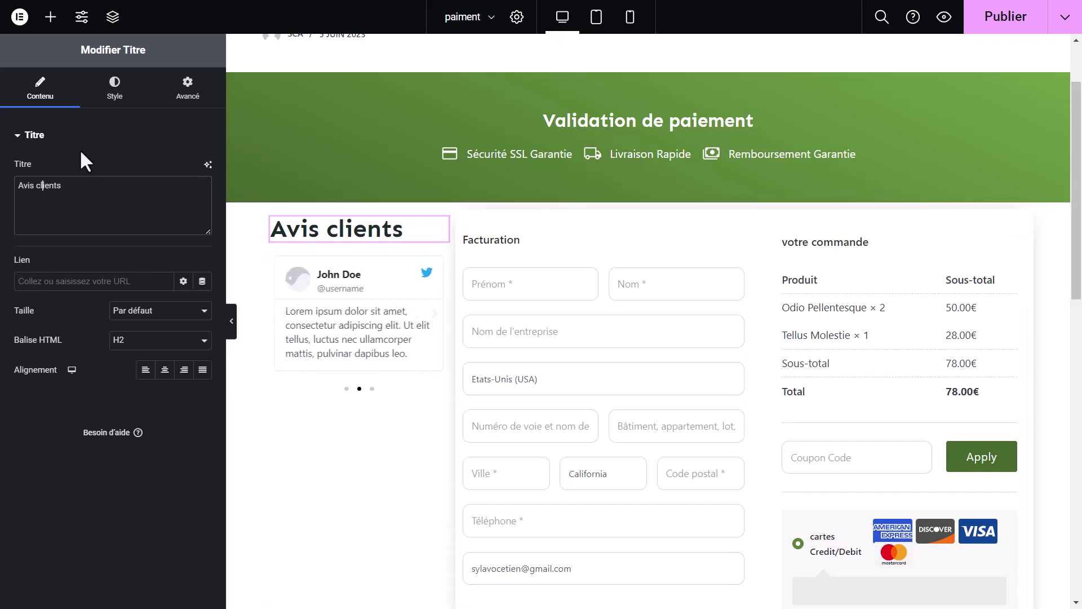
Step: Set the font size of the "Avis clients" heading to 18 px
click(117, 99)
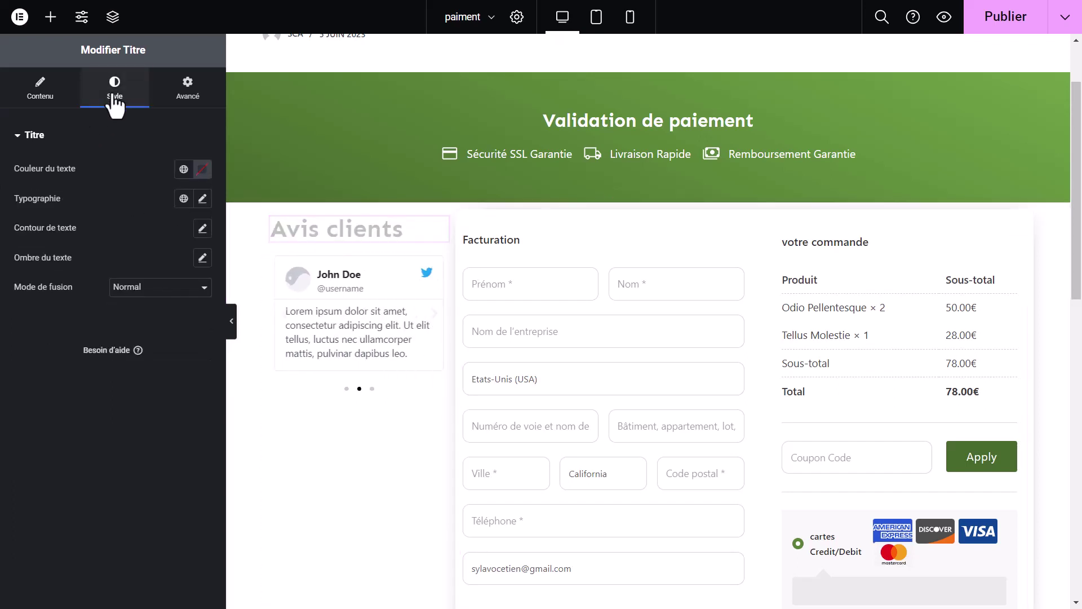
click(201, 200)
drag(26, 308, 35, 309)
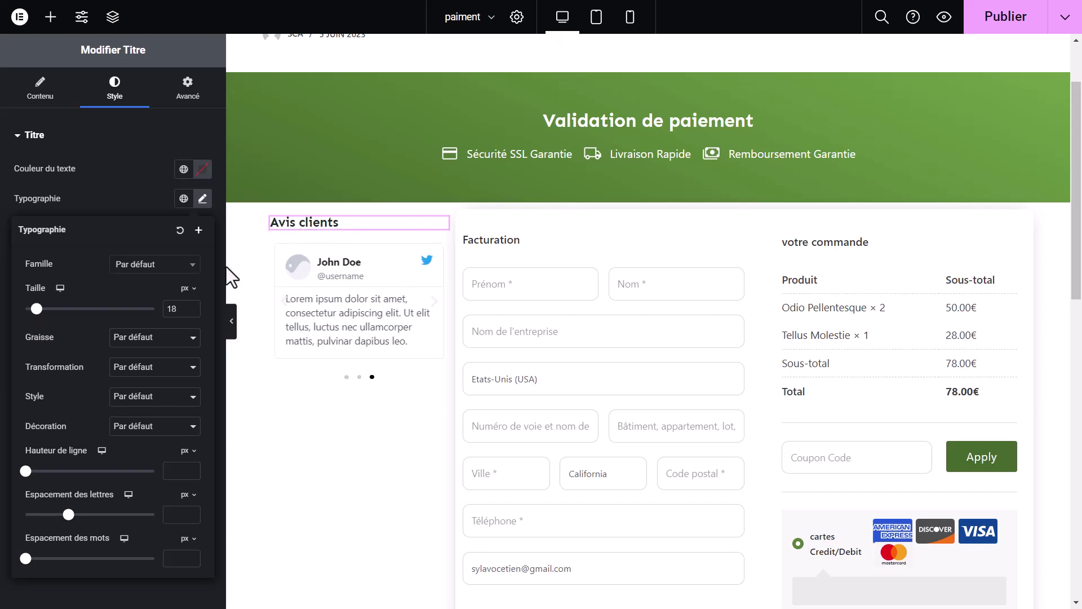
Step: Add a nested container to the reviews column and move the heading and the reviews carousel into it, heading on top
click(51, 17)
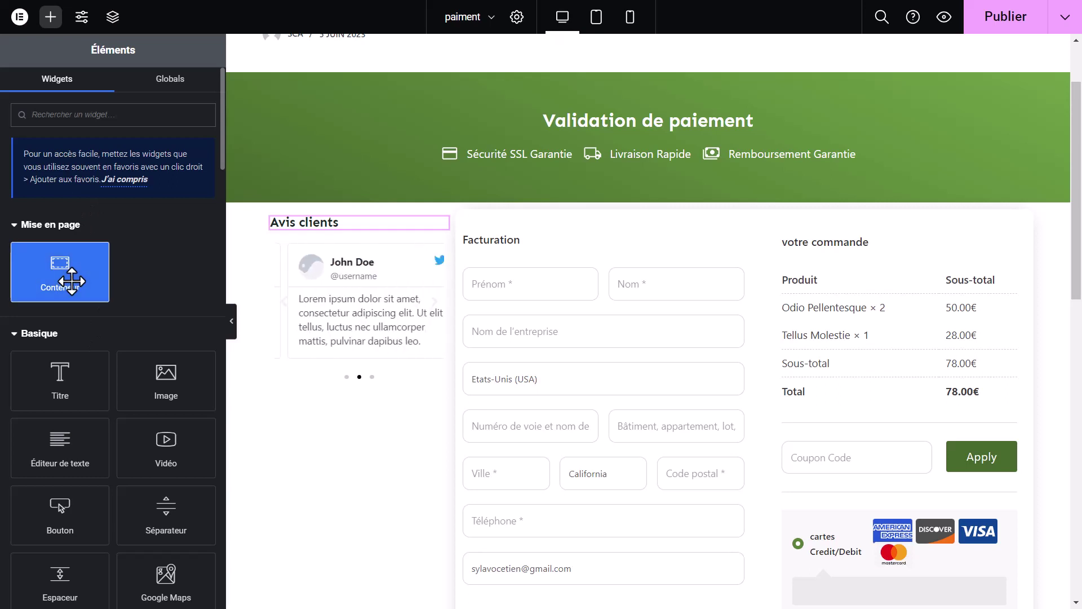
drag(73, 280, 381, 262)
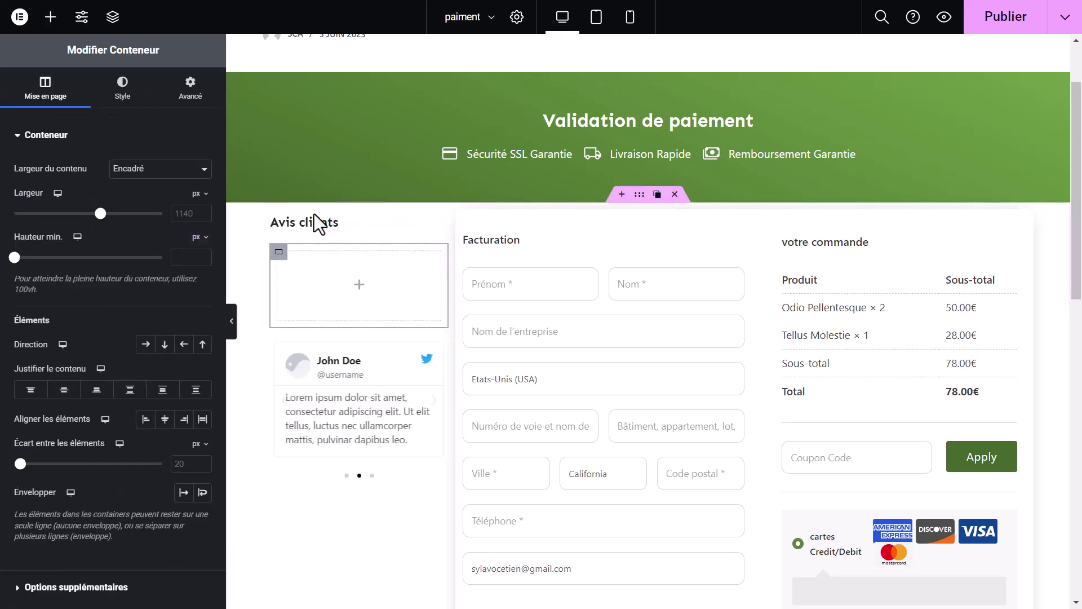
drag(342, 225, 364, 286)
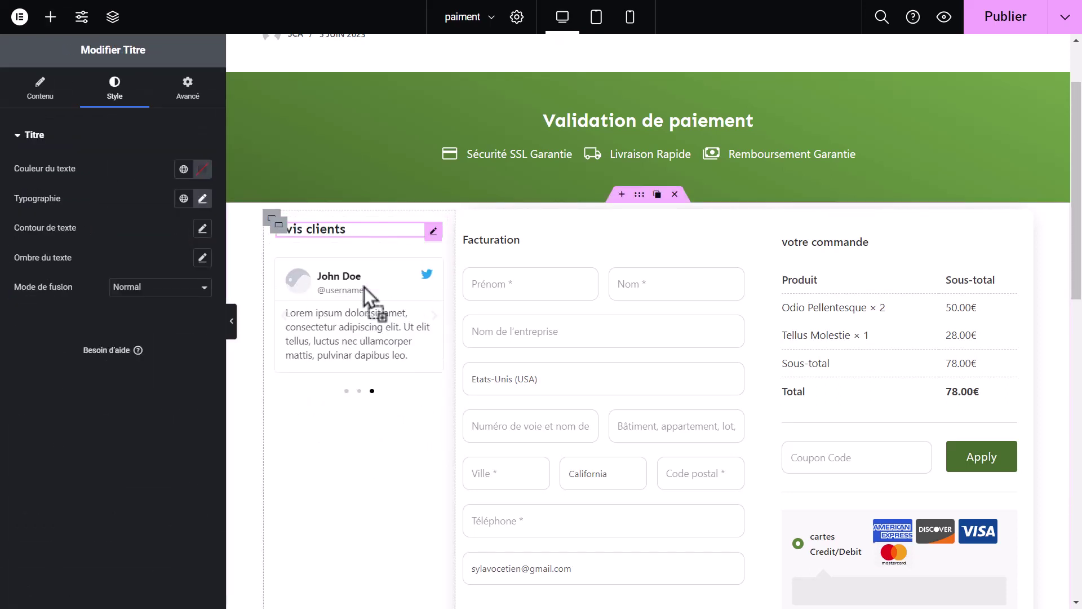
click(440, 265)
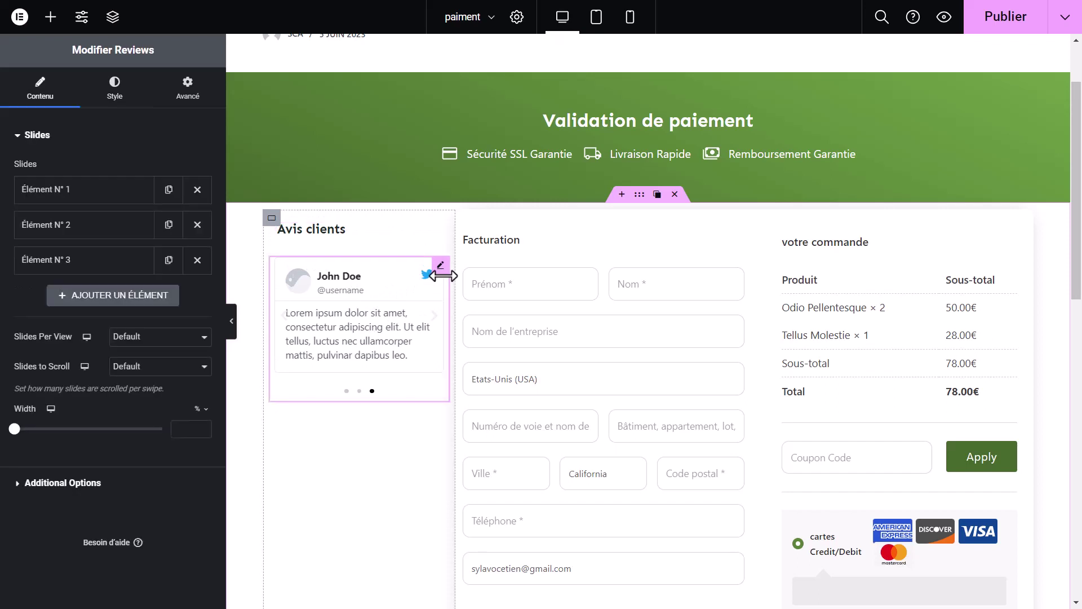
drag(441, 270, 334, 229)
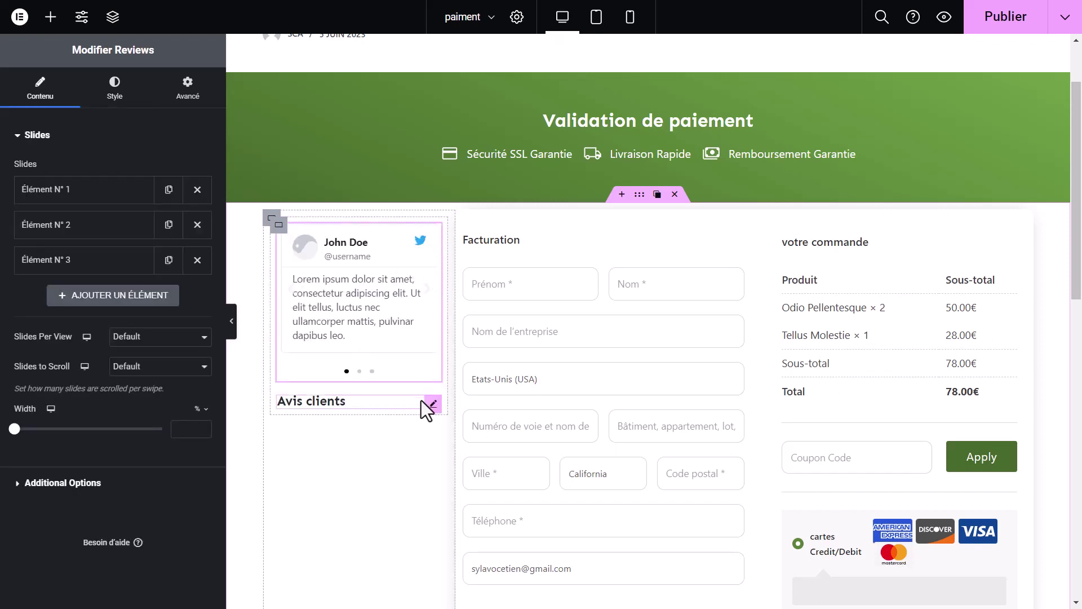
drag(431, 406, 363, 266)
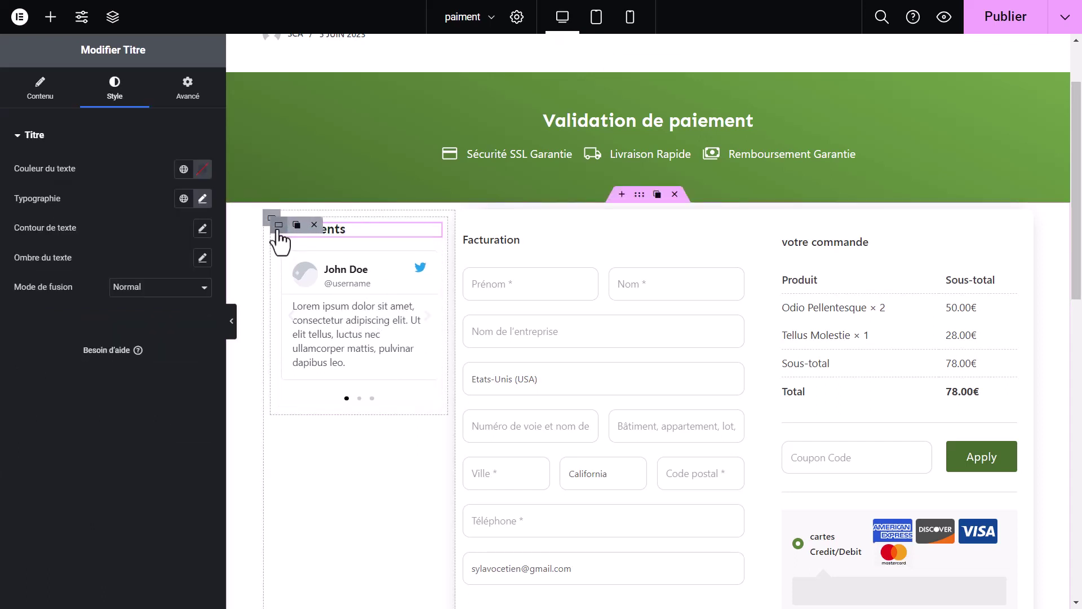
Step: Set the reviews container to a vertical direction and centre its content in both justification and alignment
click(278, 226)
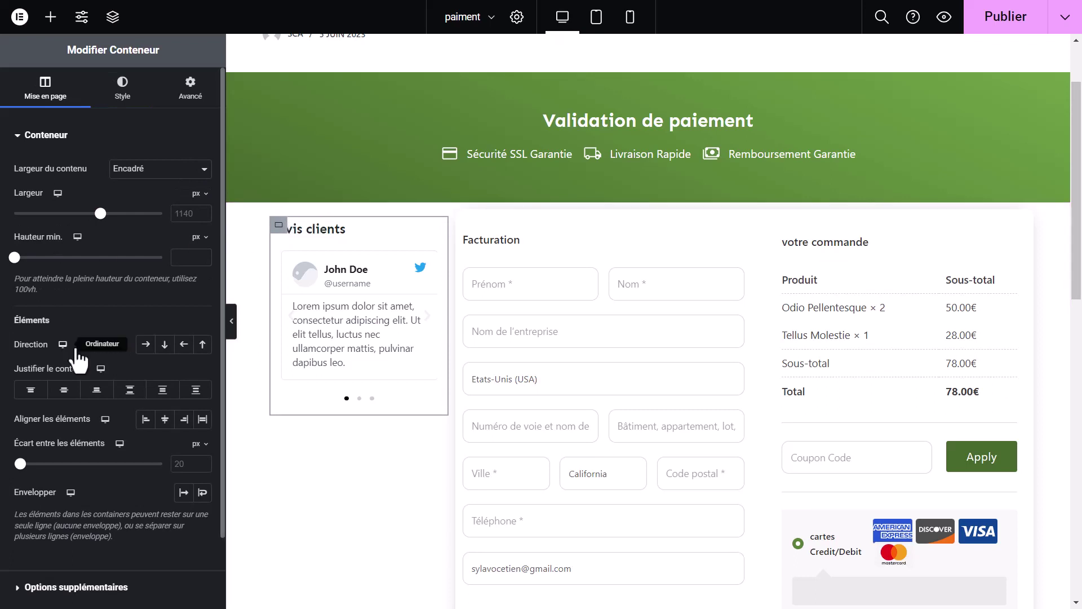
click(166, 345)
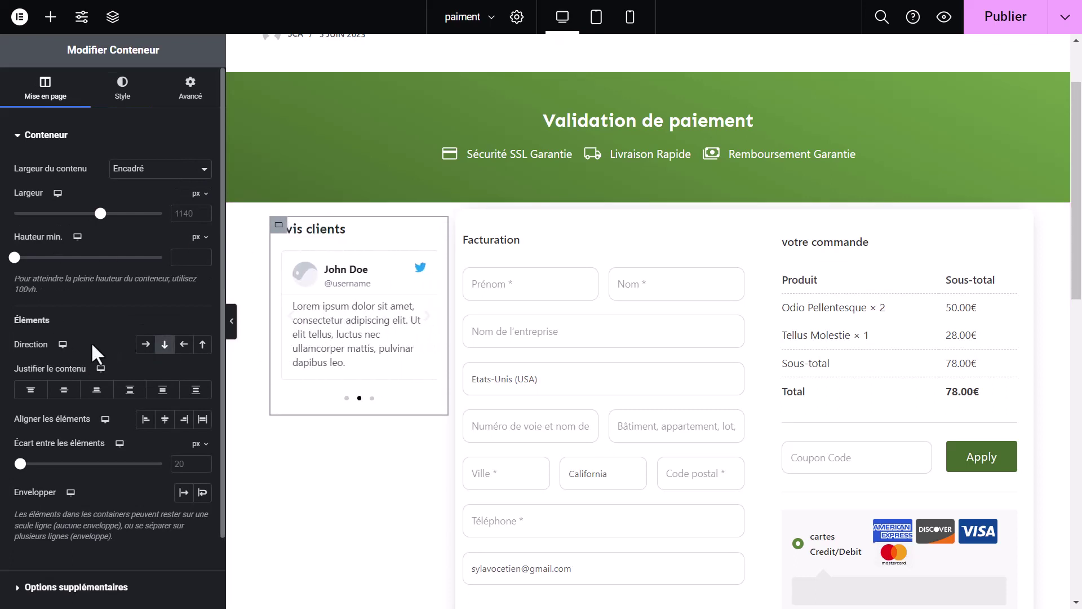
click(64, 389)
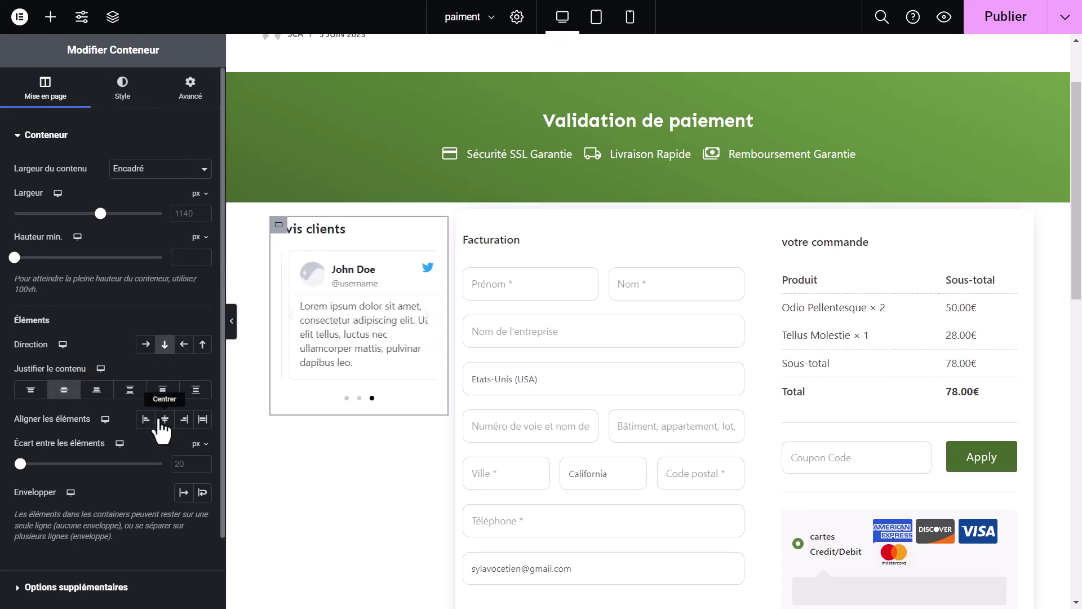
click(165, 420)
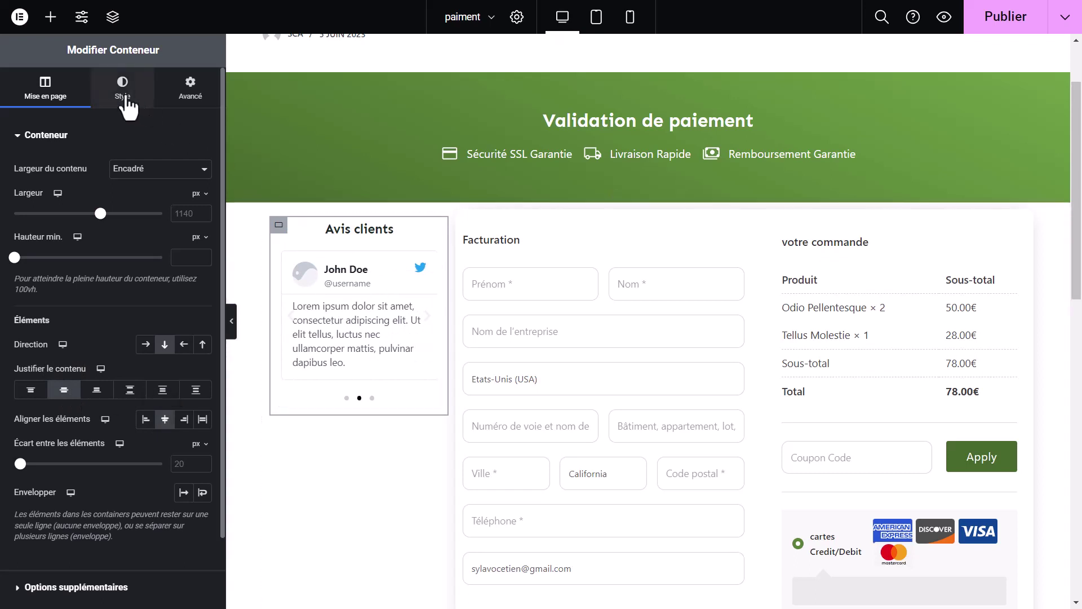
Step: Set the reviews container's border radius to 10 px on all corners
click(123, 89)
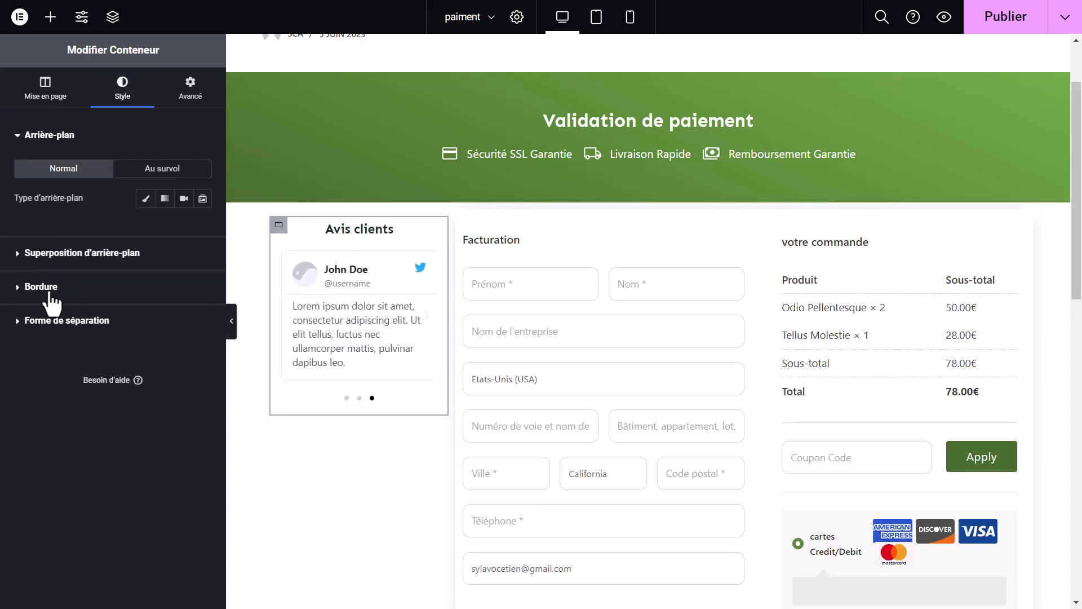
click(50, 288)
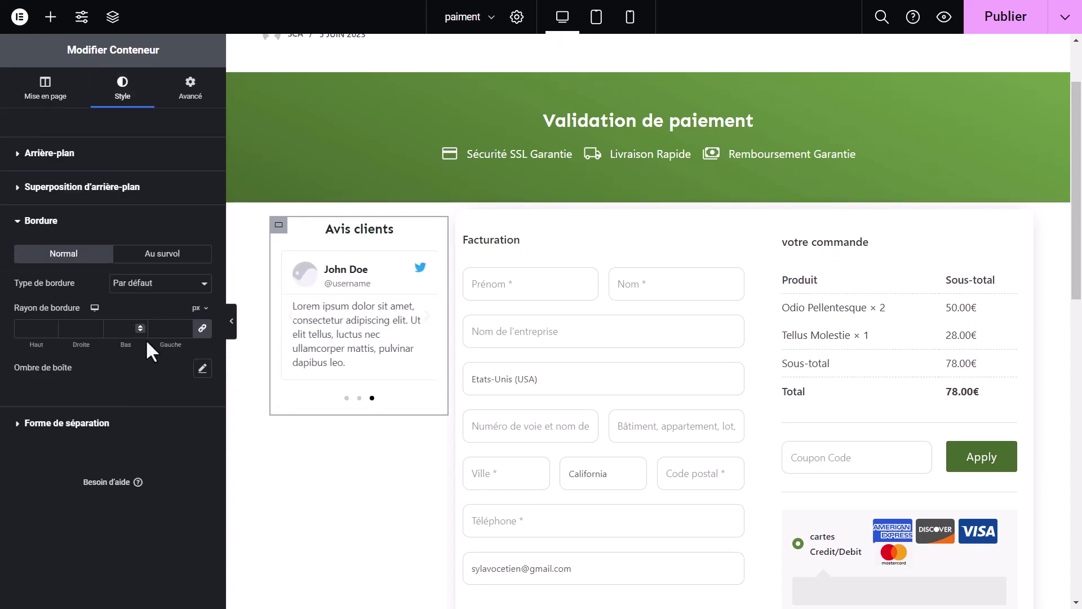
click(24, 326)
text(10)
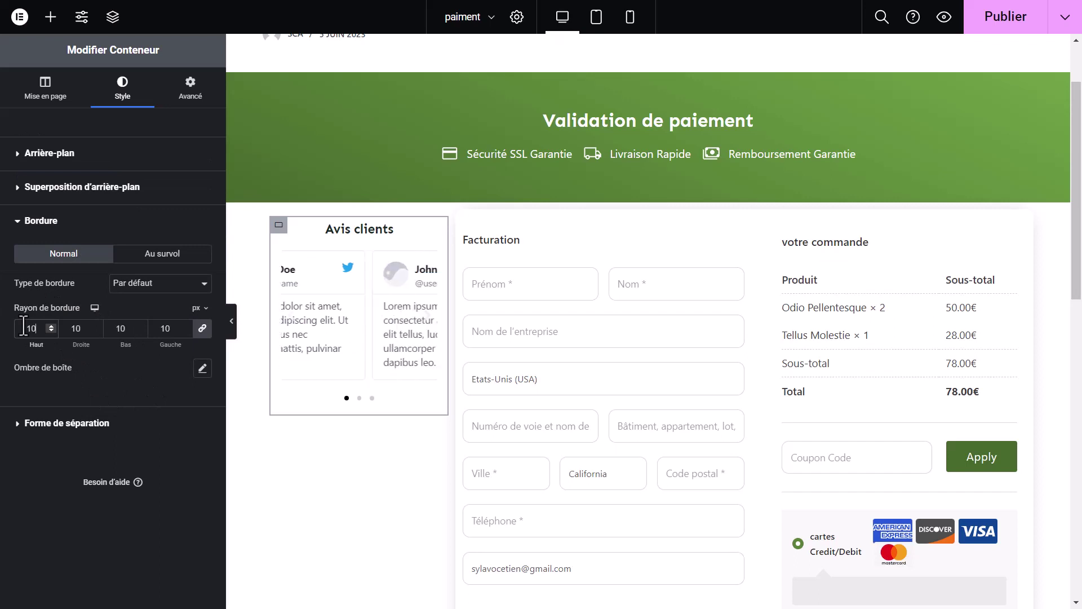
Step: Give the reviews container a classic background in the theme green #48682B and lower its opacity to #48682B29
click(75, 161)
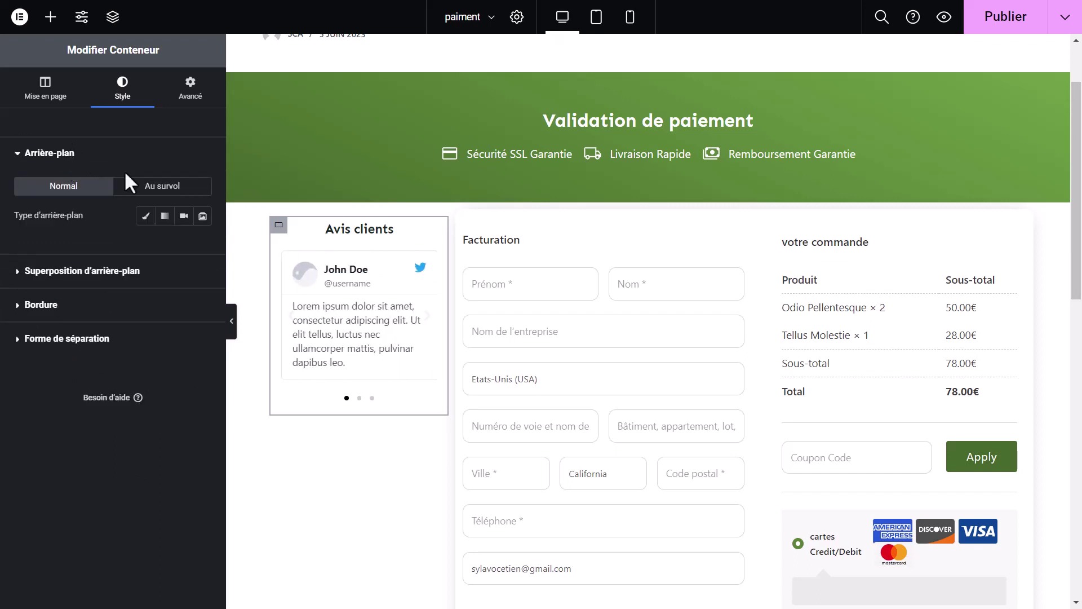
click(149, 217)
click(186, 248)
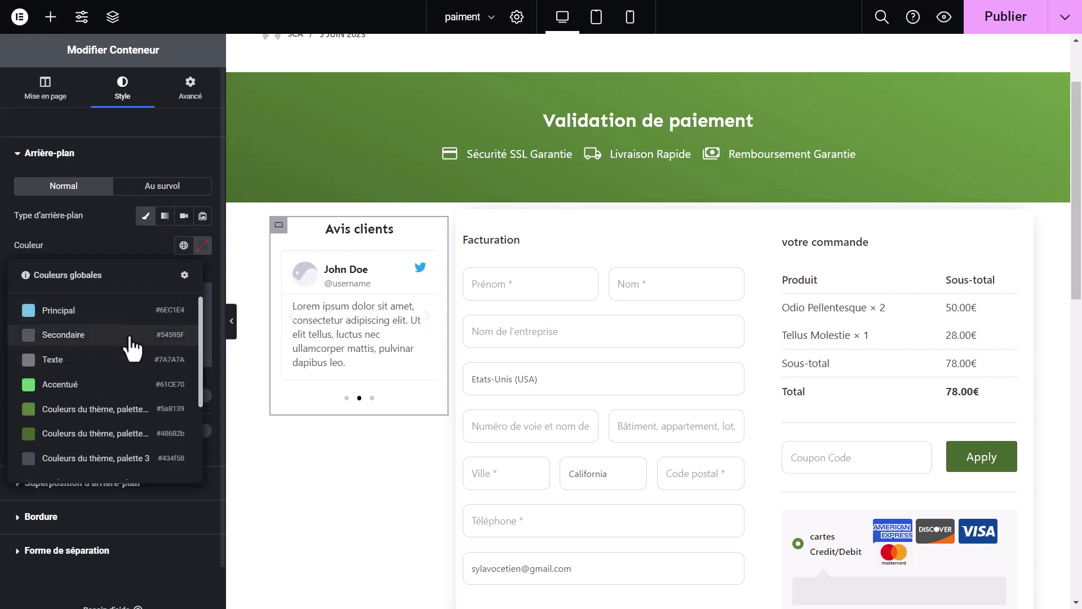
click(96, 447)
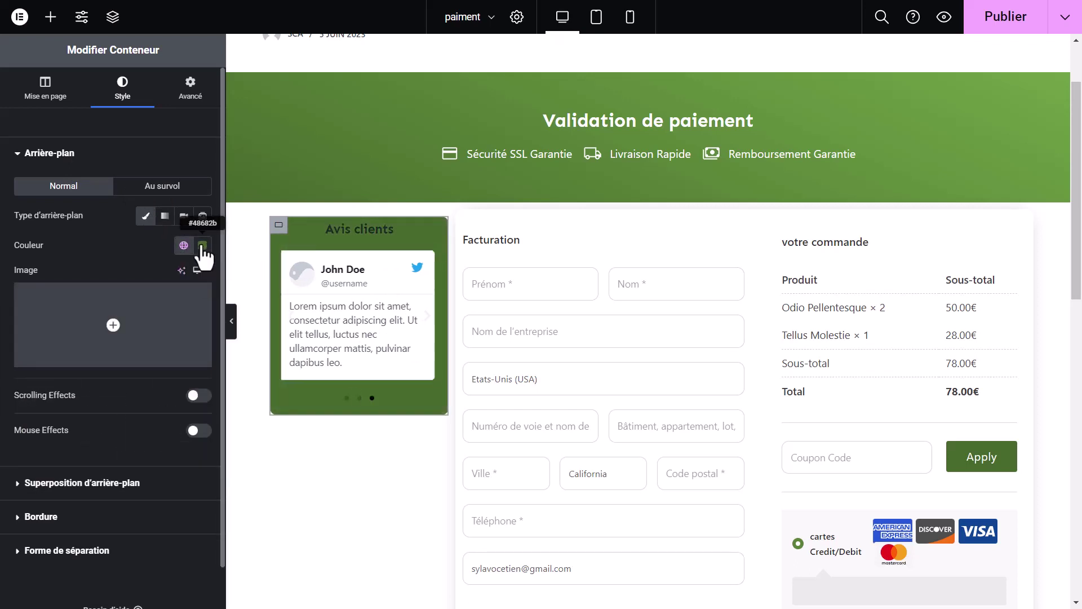
click(202, 246)
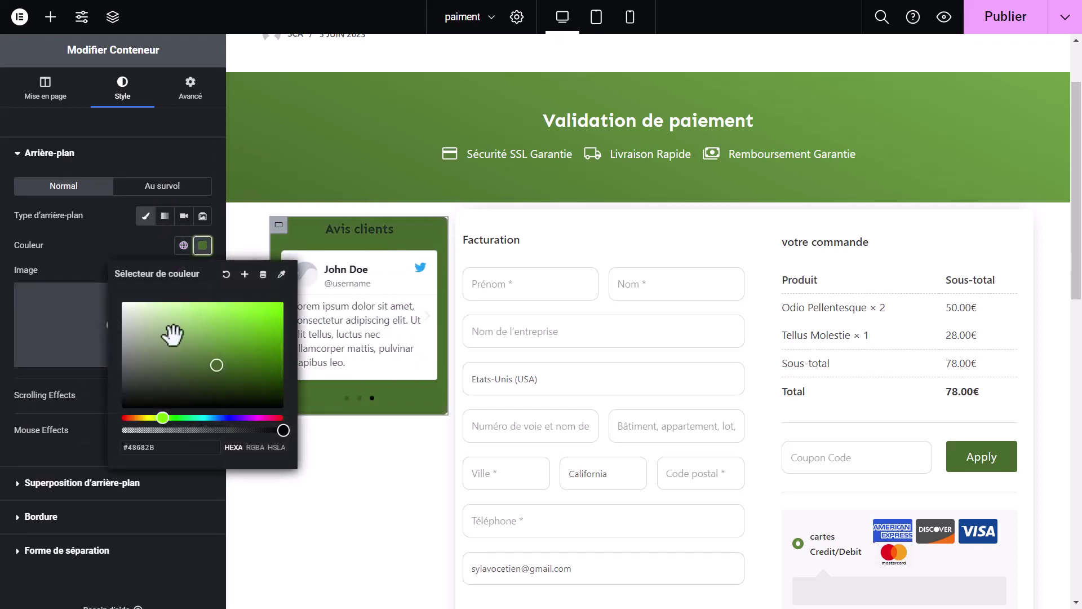
click(179, 429)
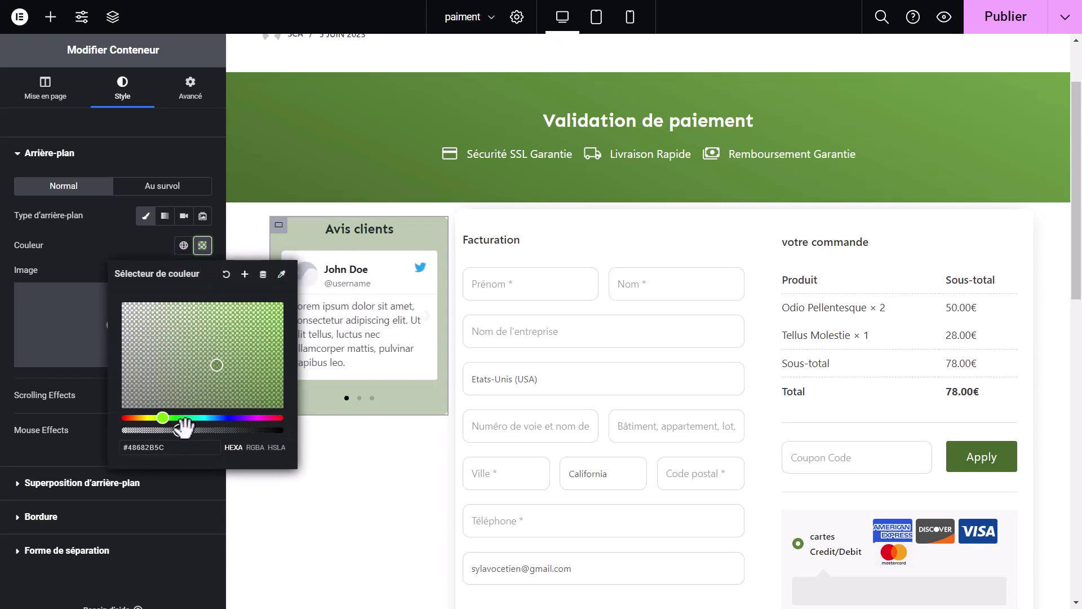
drag(176, 430, 151, 431)
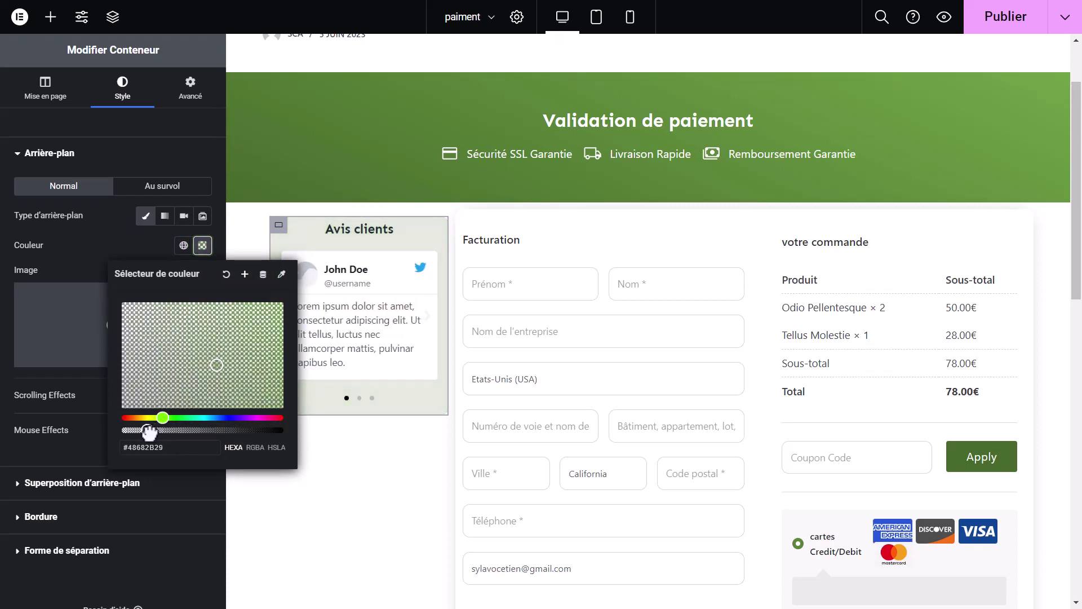
click(89, 262)
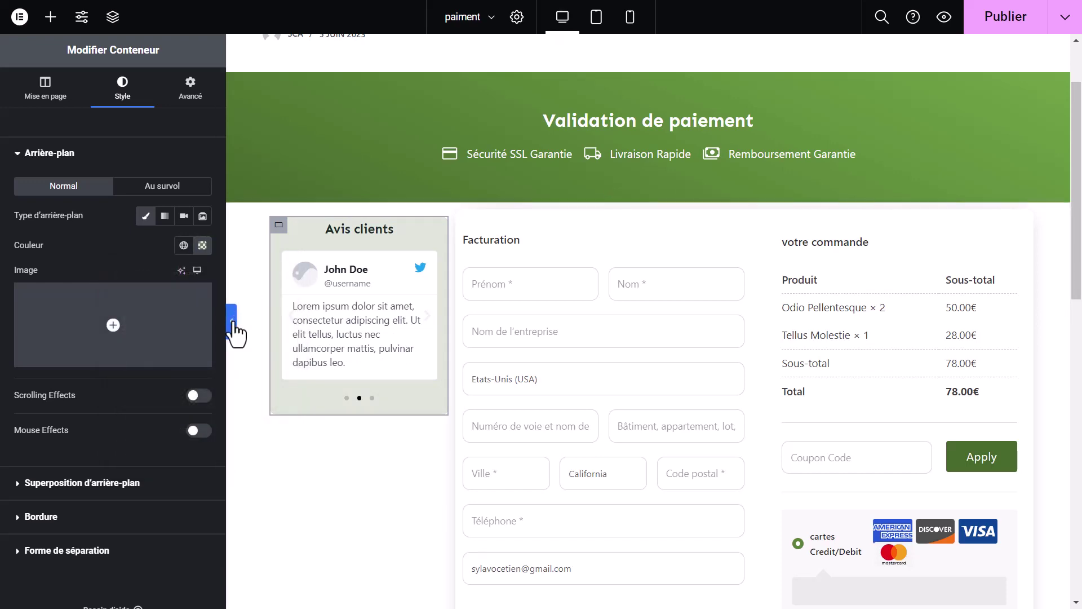
click(233, 319)
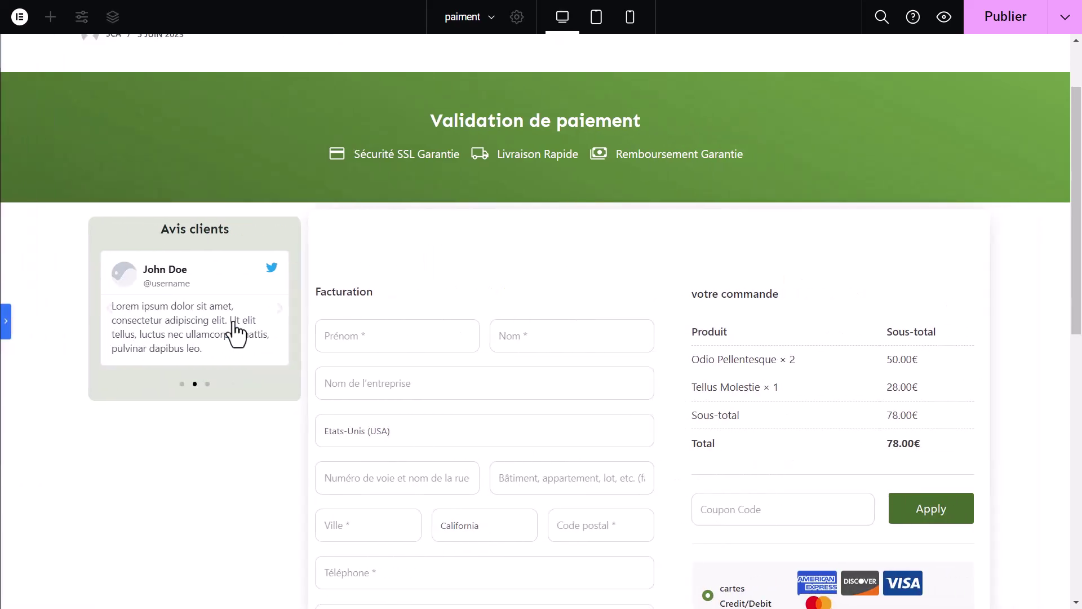
click(586, 281)
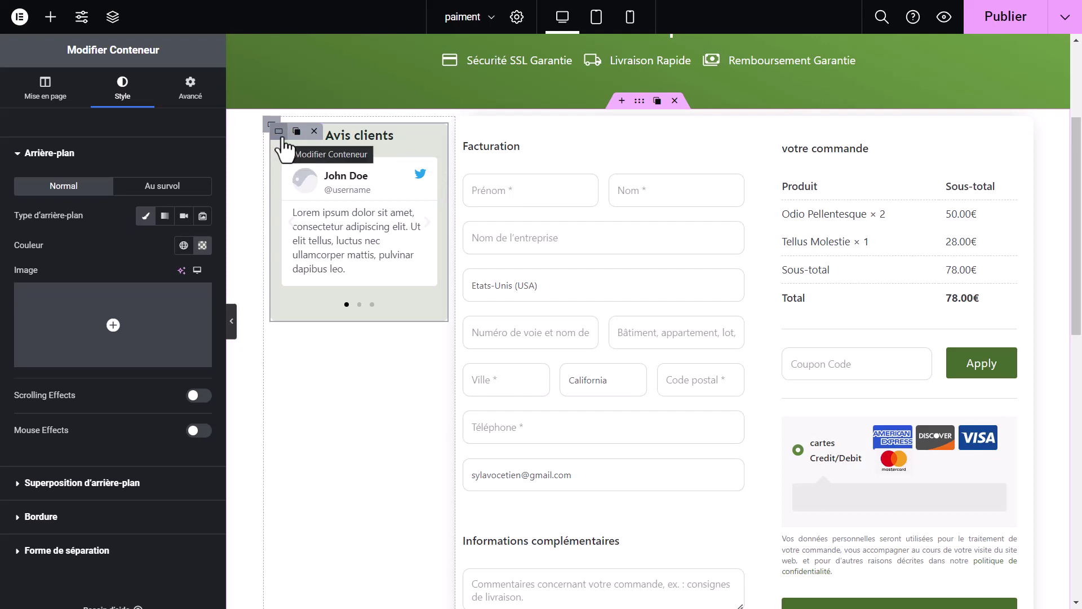
Step: Set the first column container's width to 75% and the second column container's width to 25%
drag(279, 144, 330, 176)
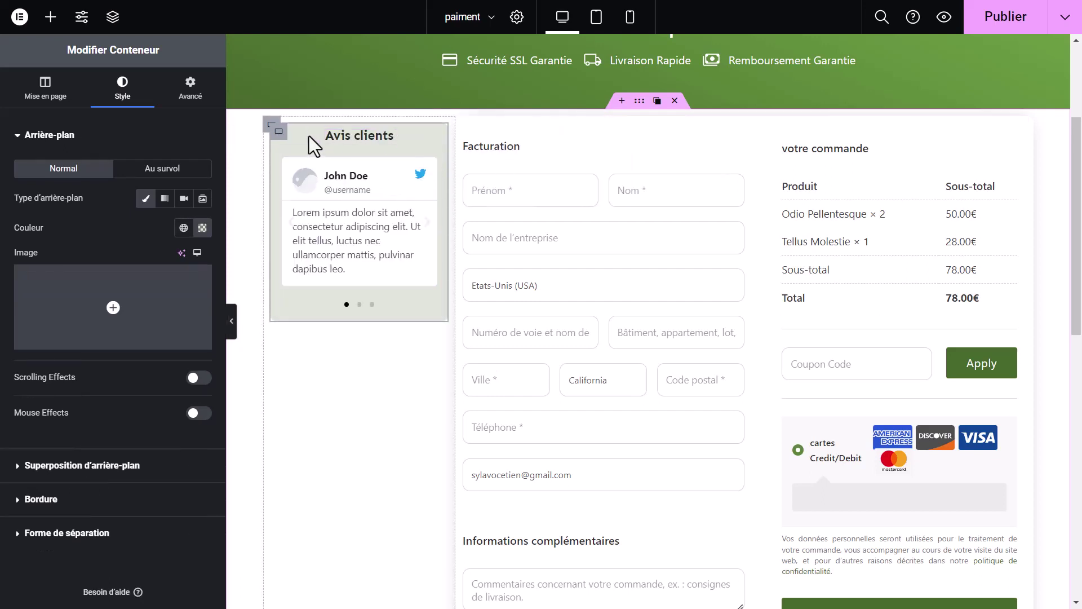
click(271, 128)
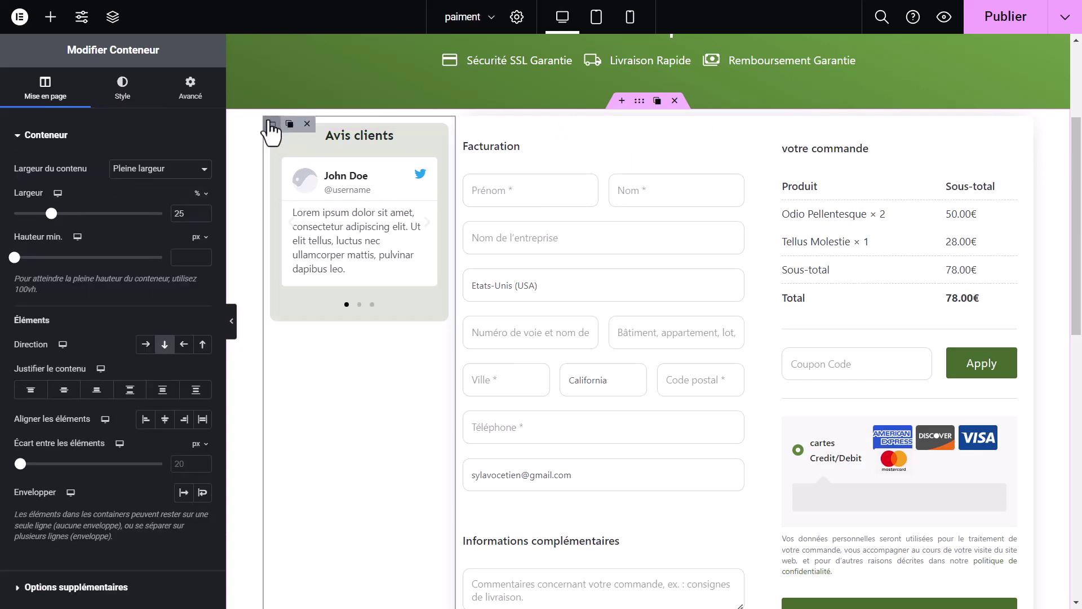
double_click(179, 210)
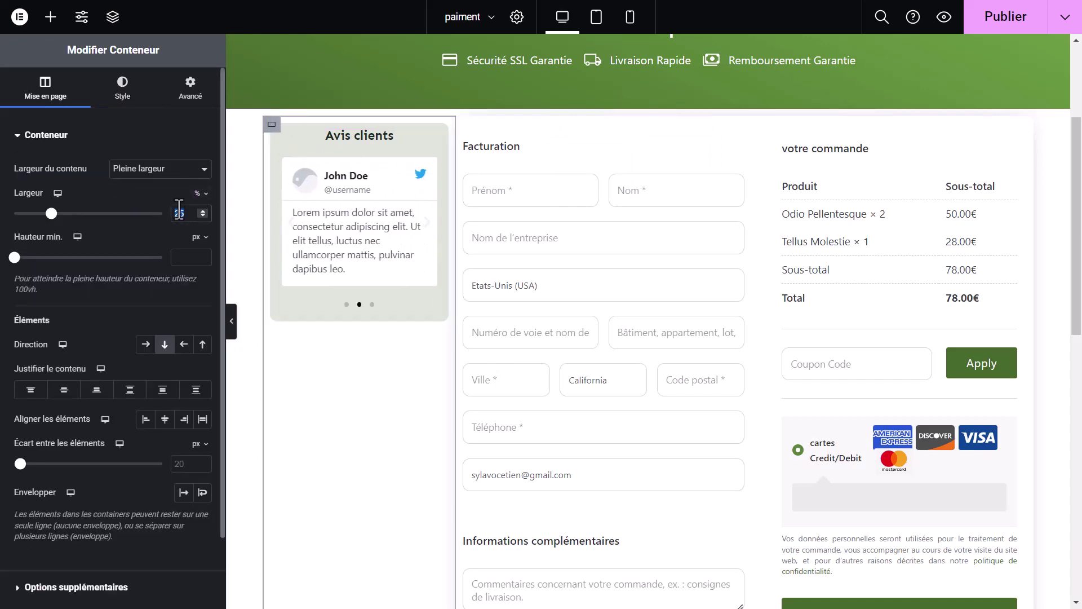
text(75)
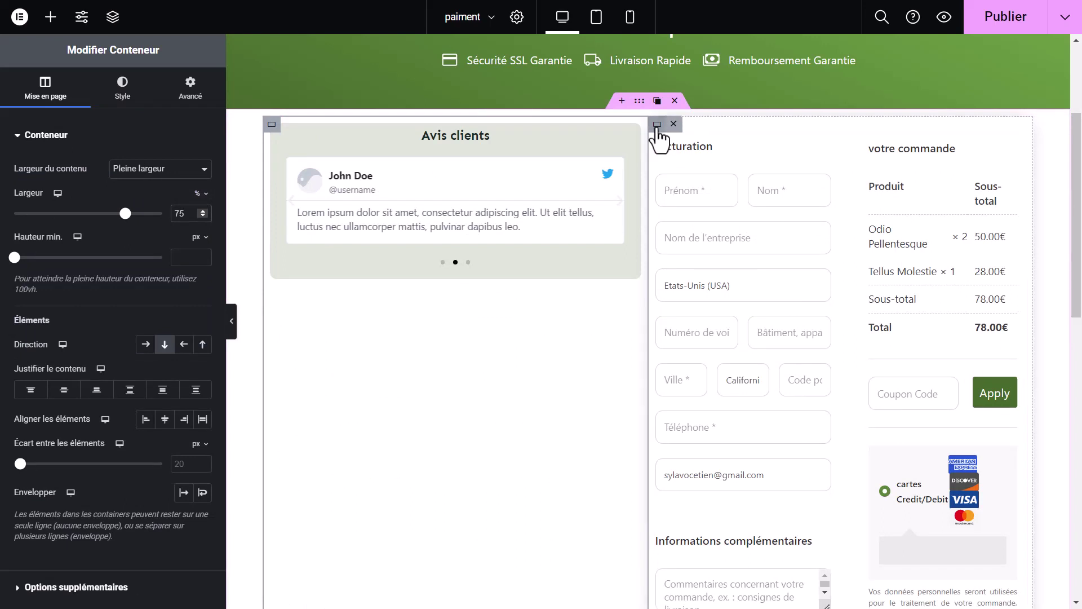
click(655, 126)
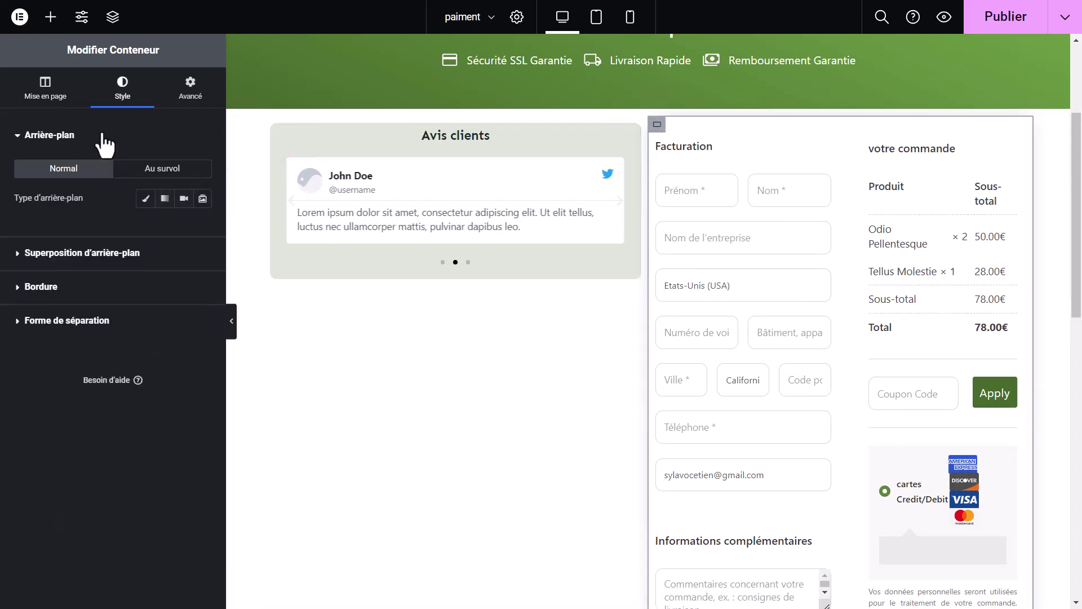
click(50, 97)
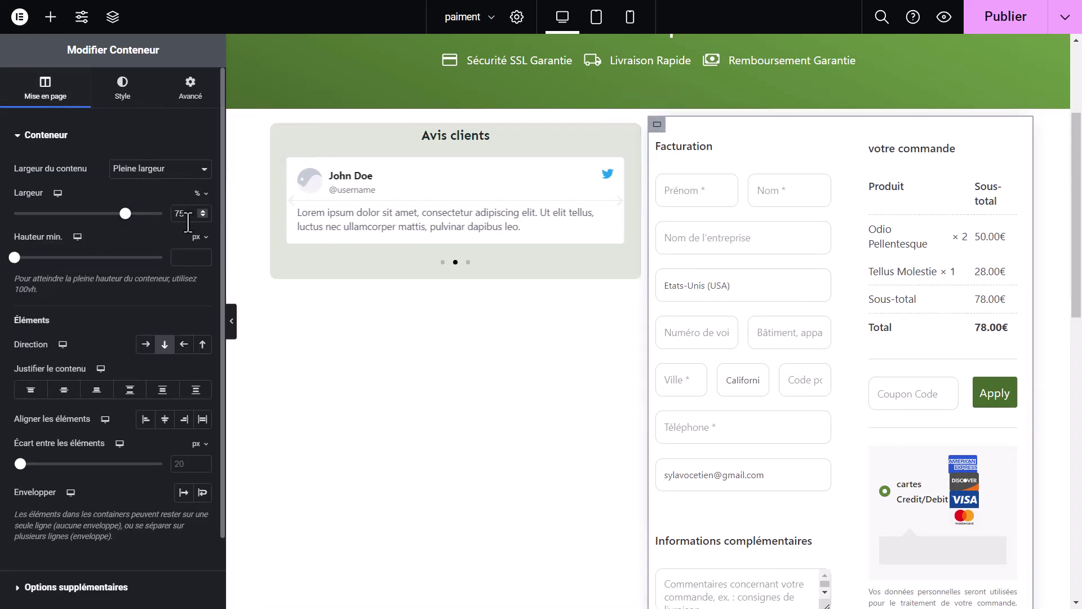
double_click(178, 214)
text(25)
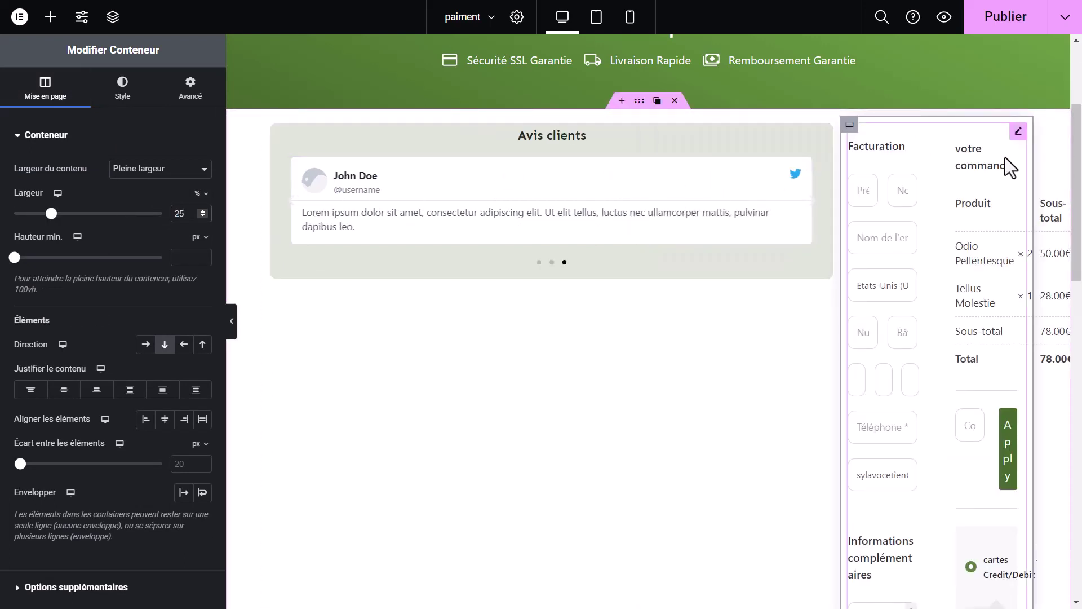
Step: Swap the column contents, moving the checkout form into the wide column and the Avis clients container into the narrow one
drag(1020, 144, 601, 299)
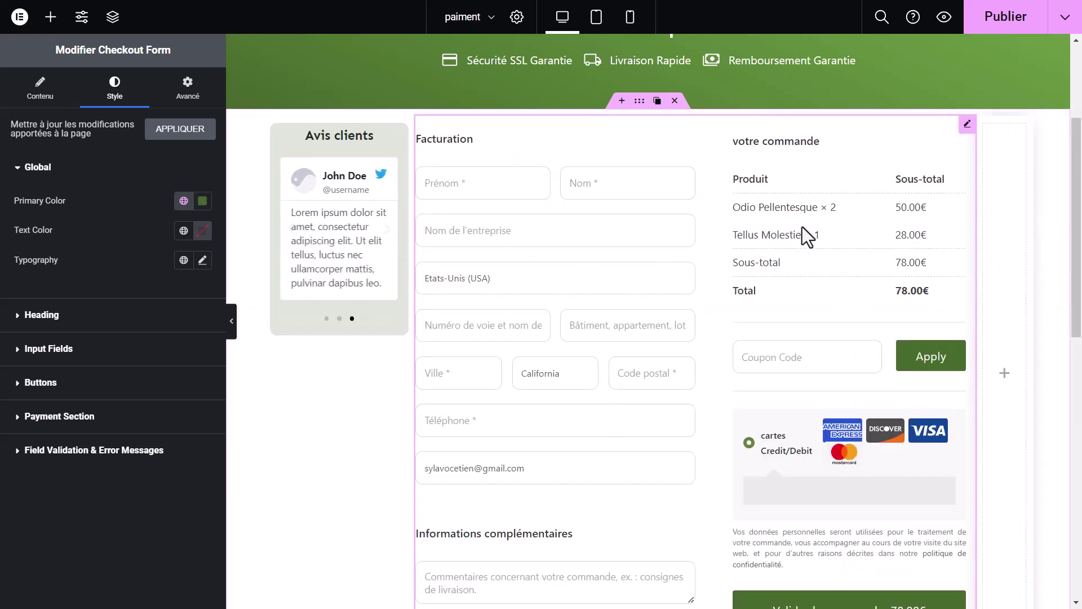
drag(279, 130, 1040, 279)
drag(1007, 302, 1007, 303)
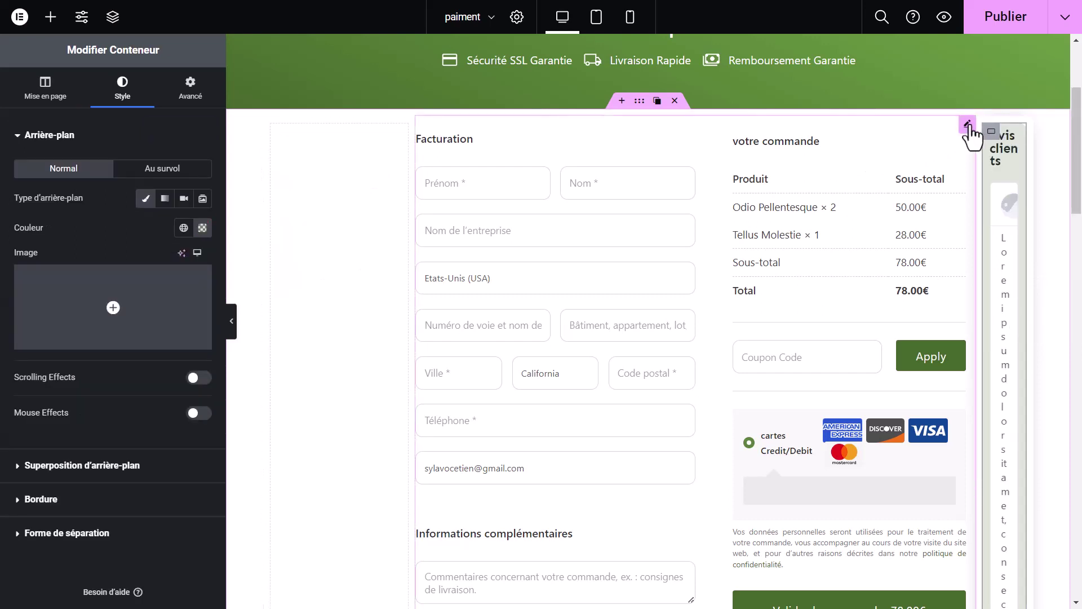
drag(968, 125, 333, 325)
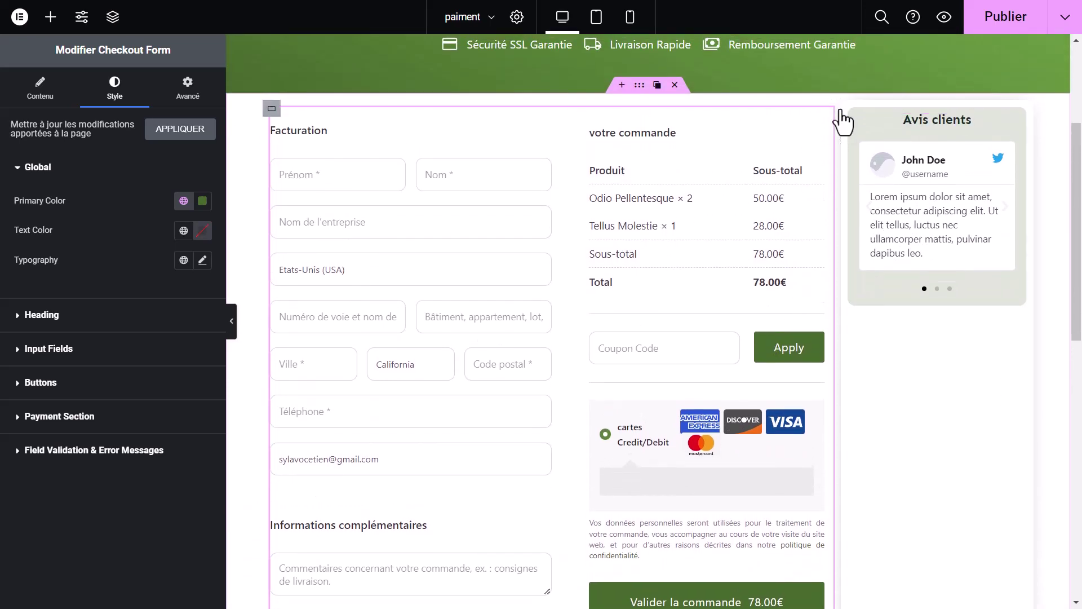
Step: Copy the reviews column's style onto the checkout form column and set the form column's width back to 75%
right_click(850, 113)
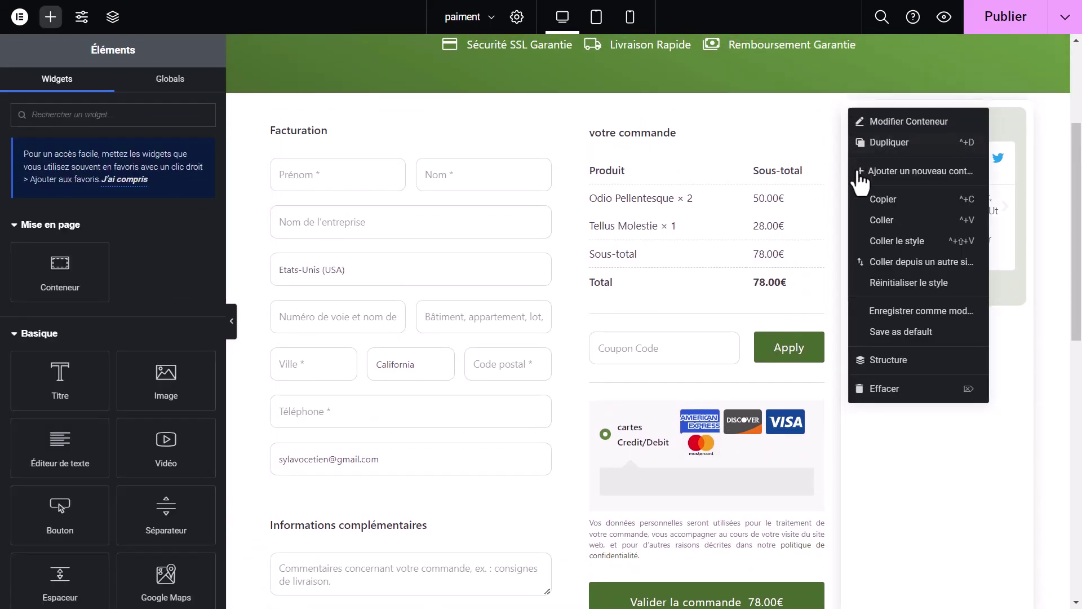
click(874, 200)
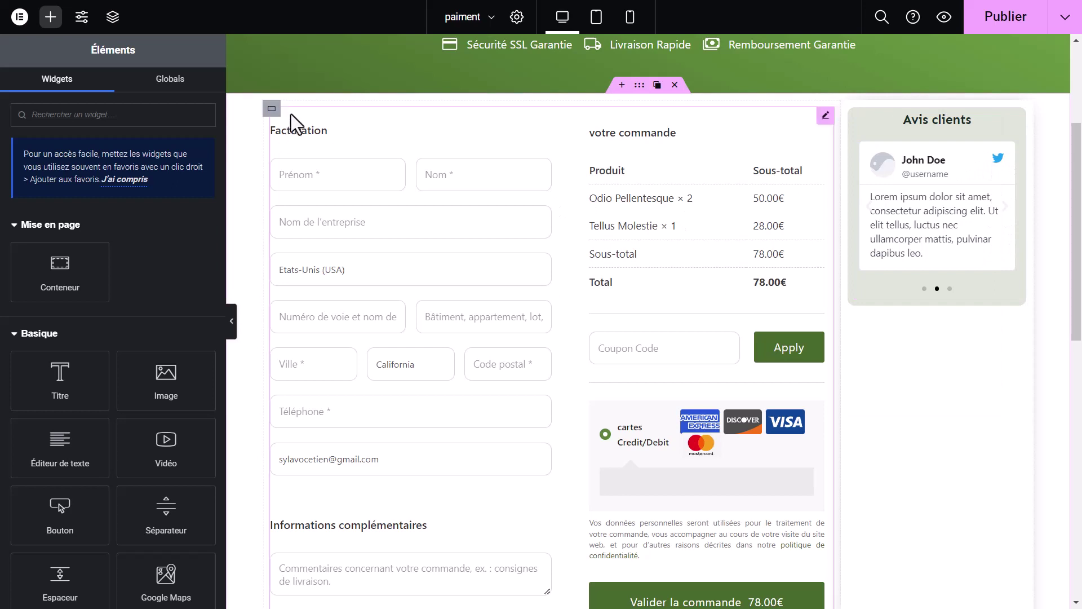
right_click(273, 106)
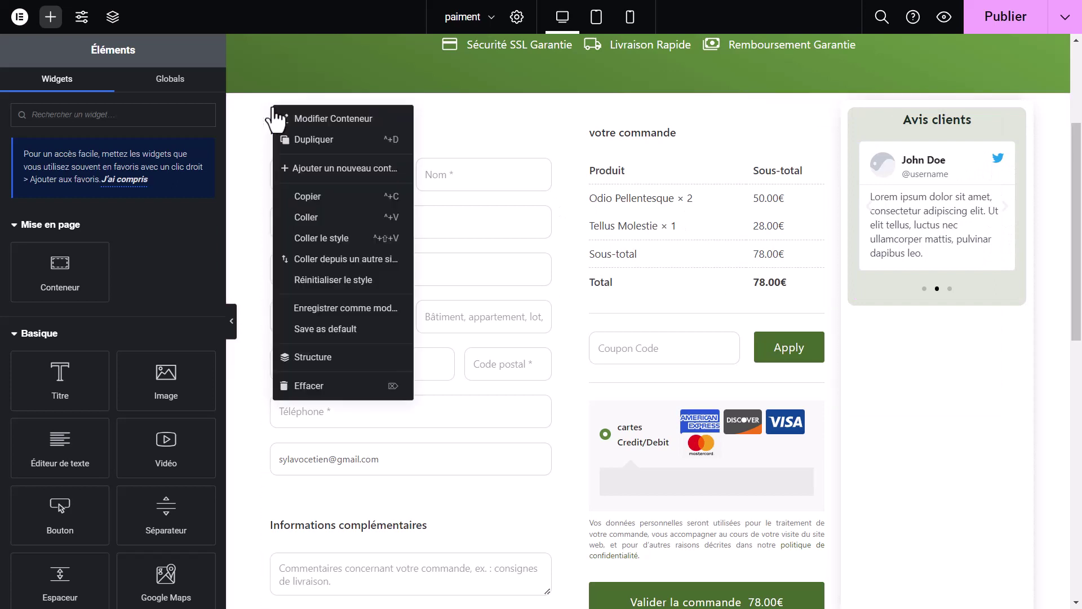
click(340, 238)
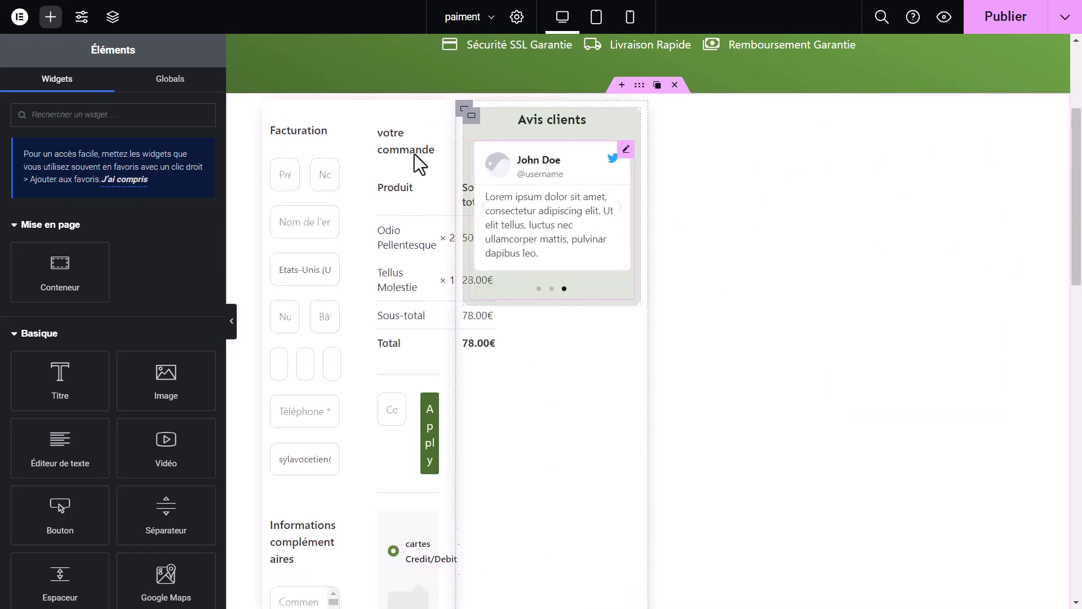
click(270, 111)
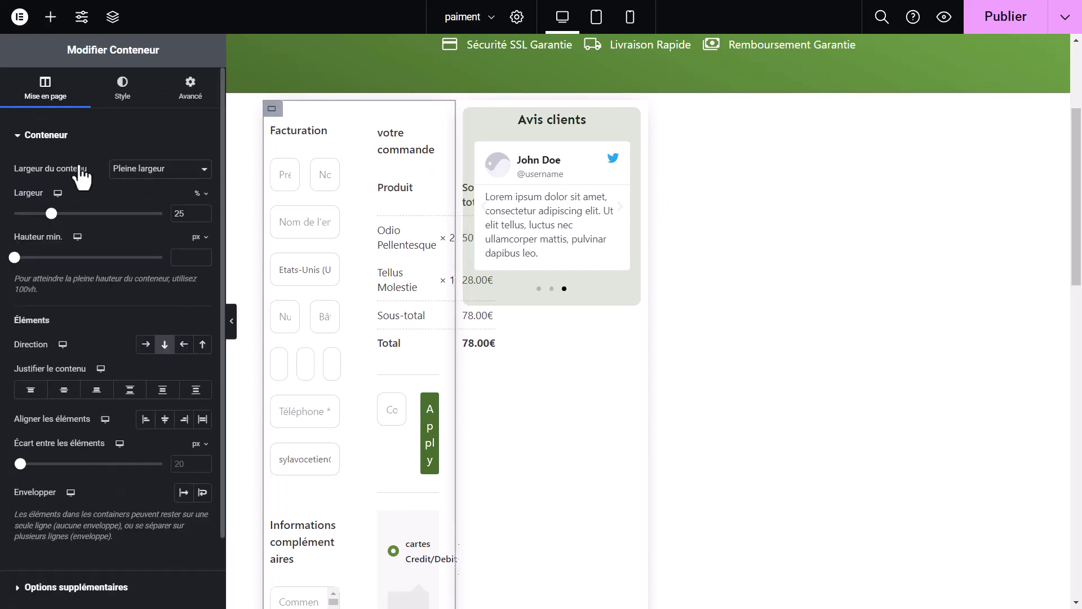
text(75)
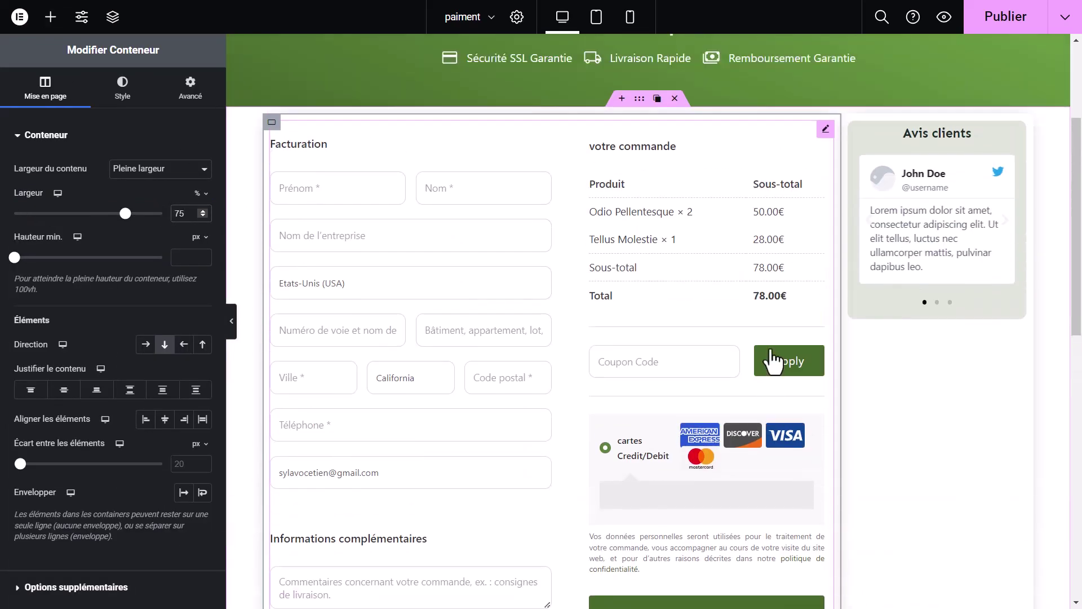
Step: Remove the box shadow from the outer container of the reviews column
scroll(774, 360, up, 3)
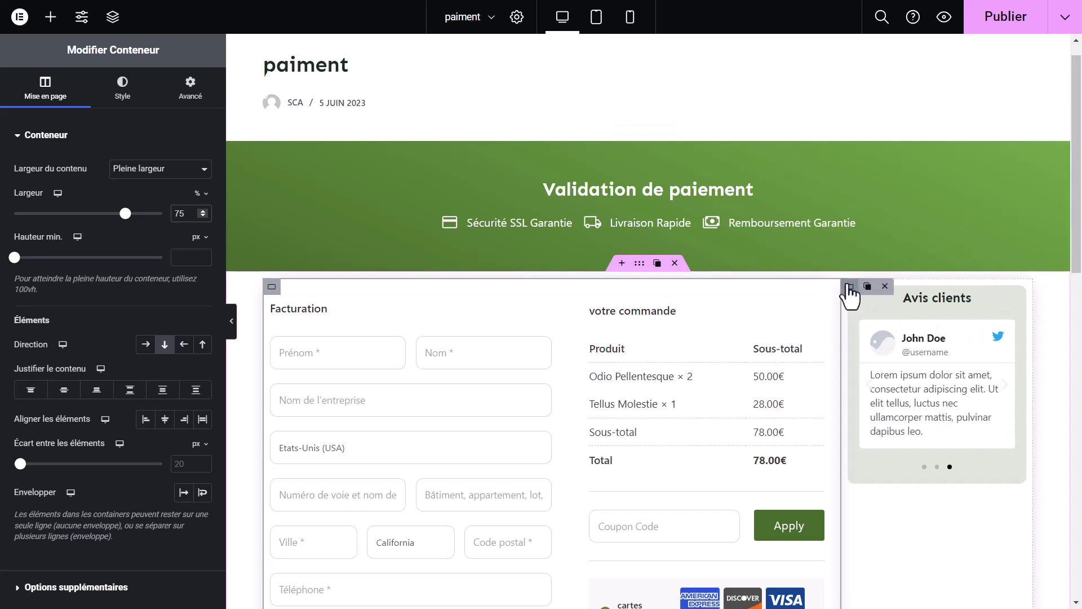
click(850, 289)
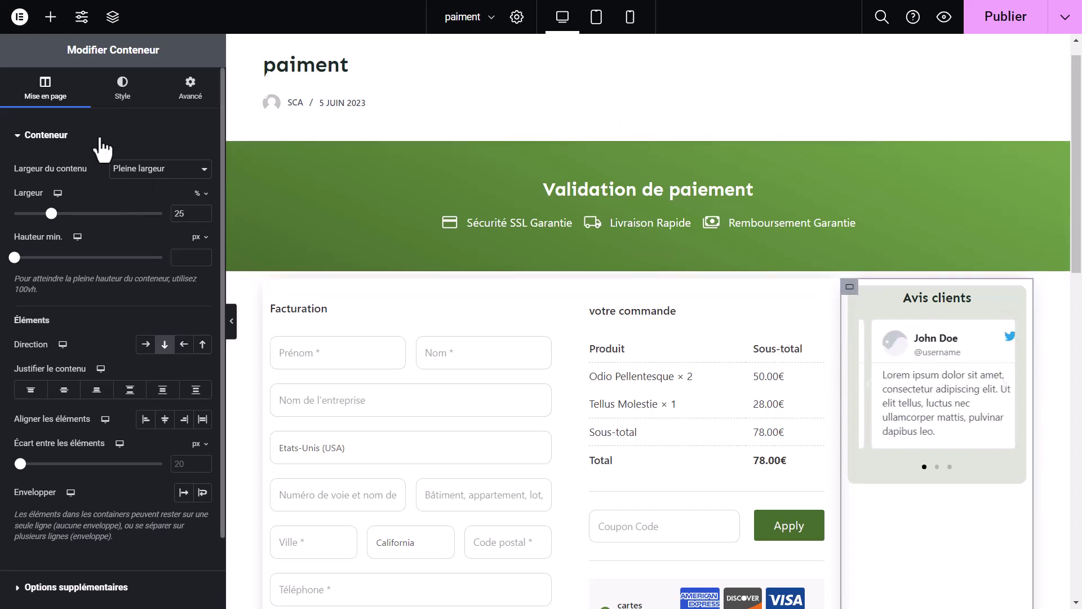
click(123, 89)
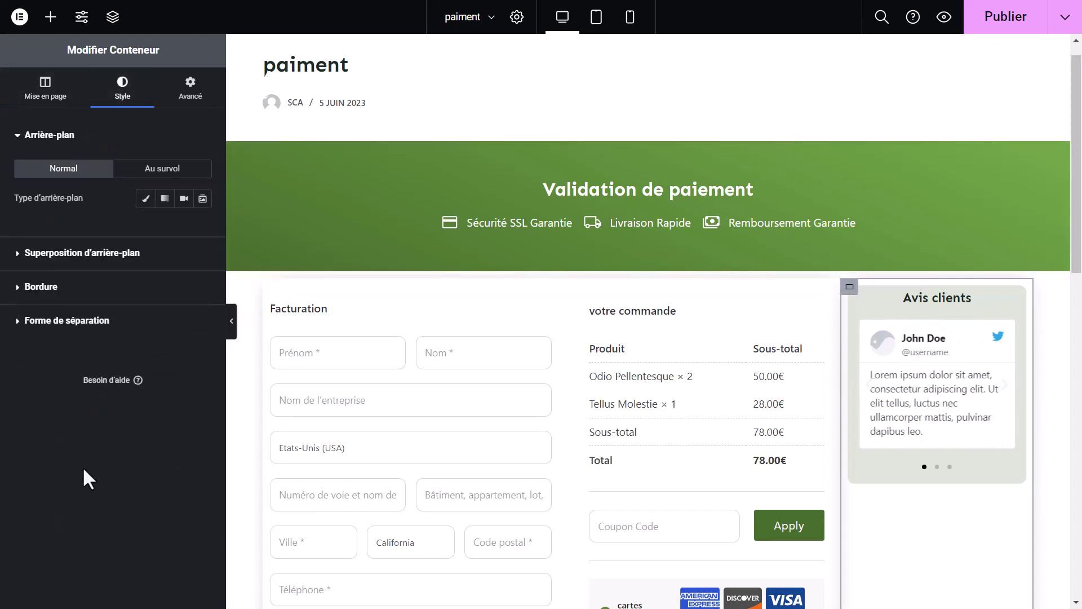
click(48, 301)
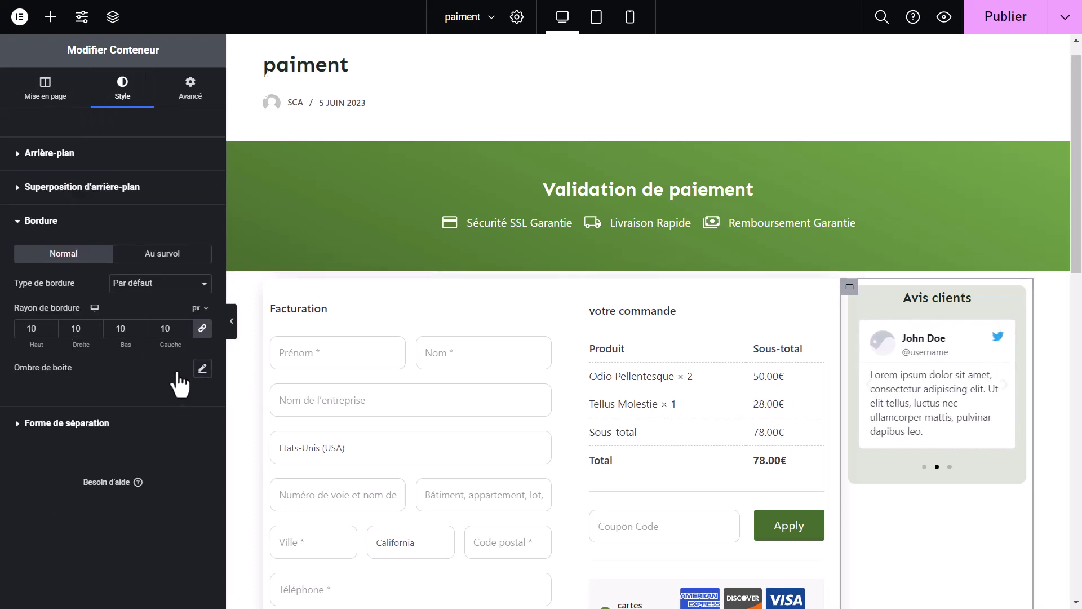
Step: Review the full-width checkout page layout, from the green banner down to the order button and reviews column
scroll(986, 430, down, 3)
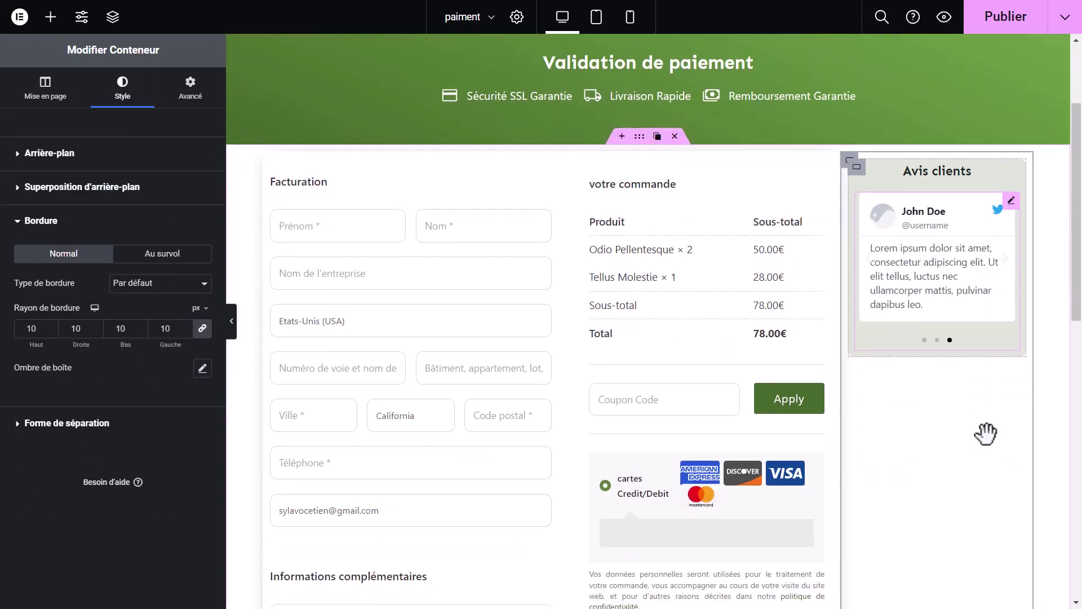
scroll(925, 395, up, 3)
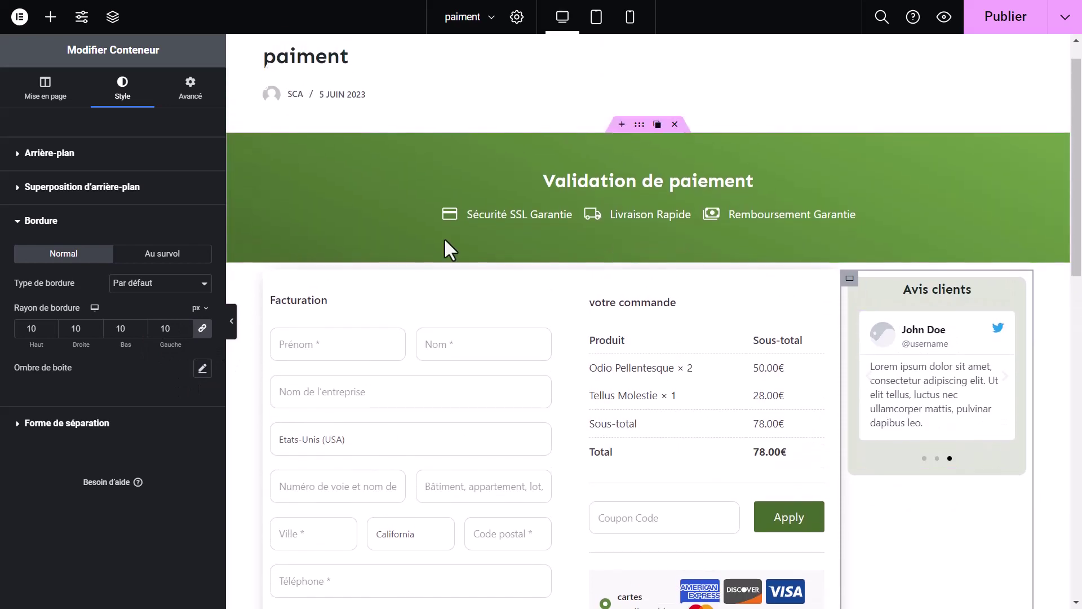
click(231, 327)
scroll(786, 332, down, 8)
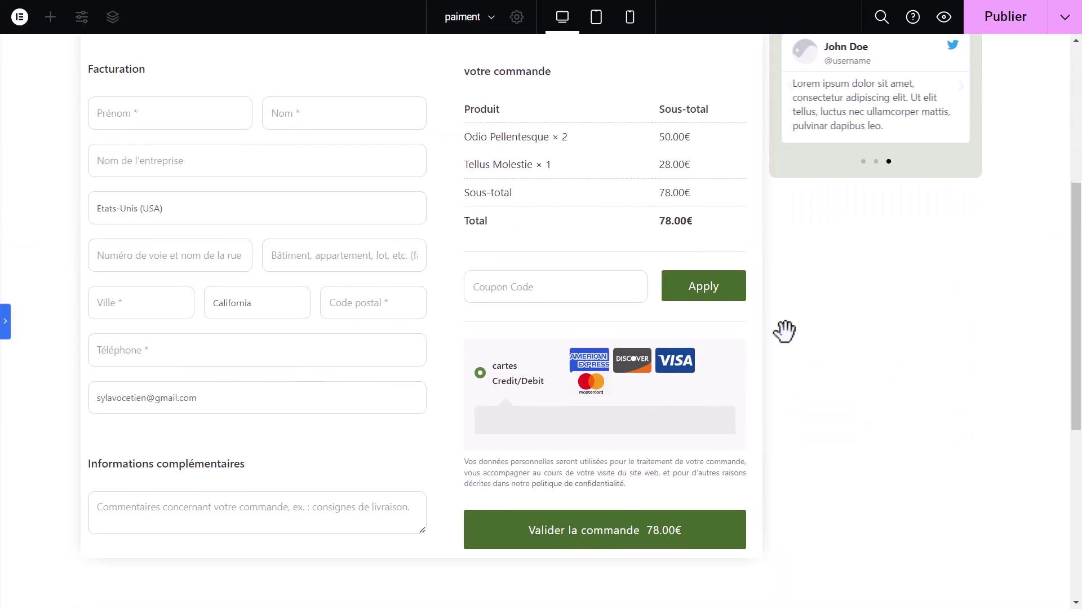
scroll(786, 332, up, 8)
scroll(785, 332, down, 1)
scroll(786, 332, down, 1)
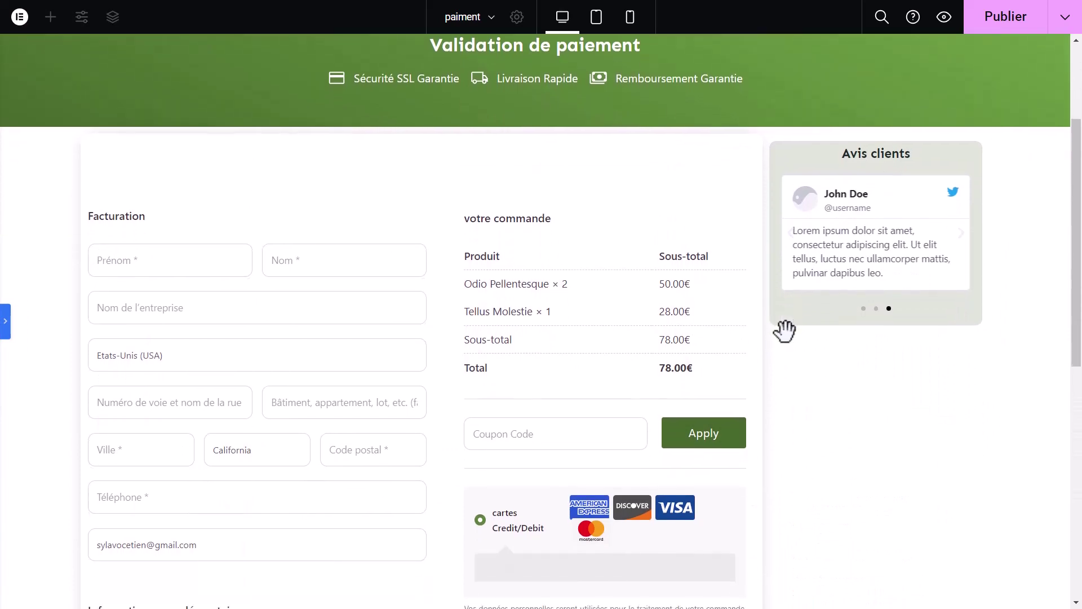
scroll(22, 341, up, 2)
click(5, 327)
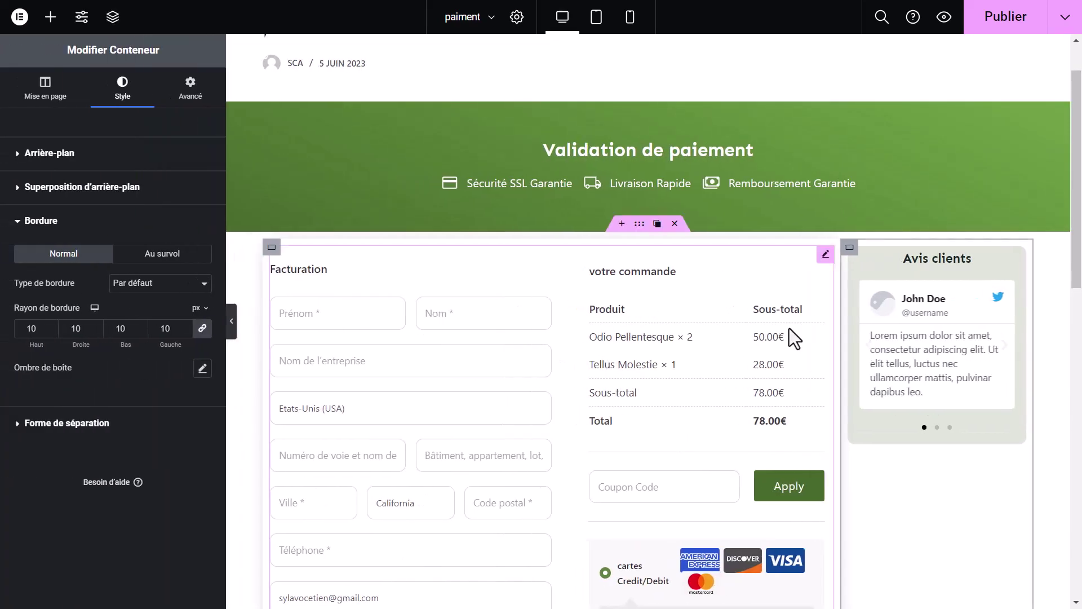
Step: Set the reviews carousel's navigation arrow size to 10 px and its pagination size to 3 px
mouse_move(1012, 304)
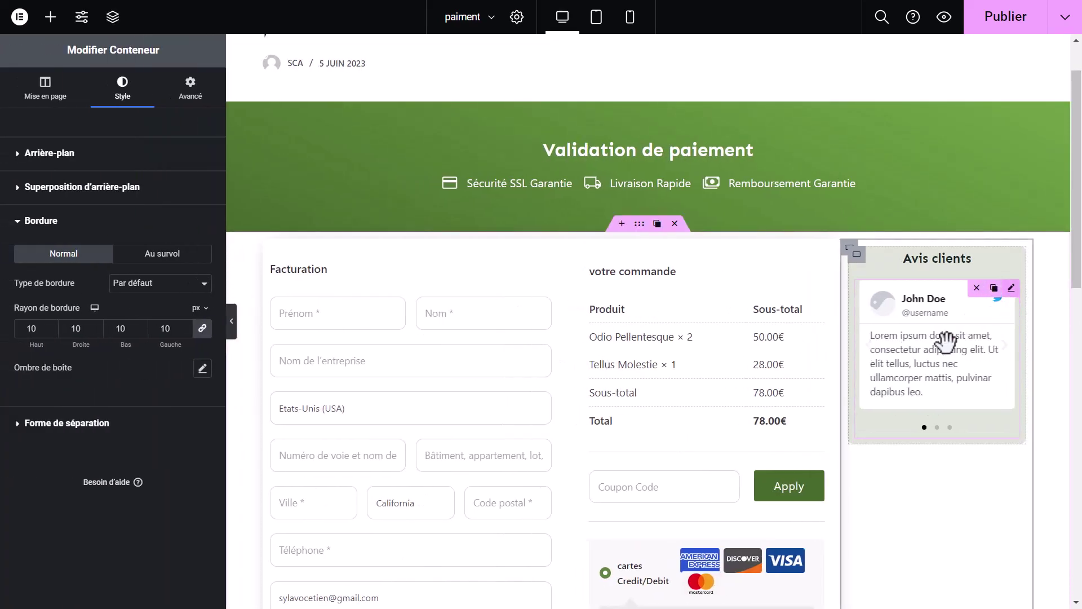
click(1011, 288)
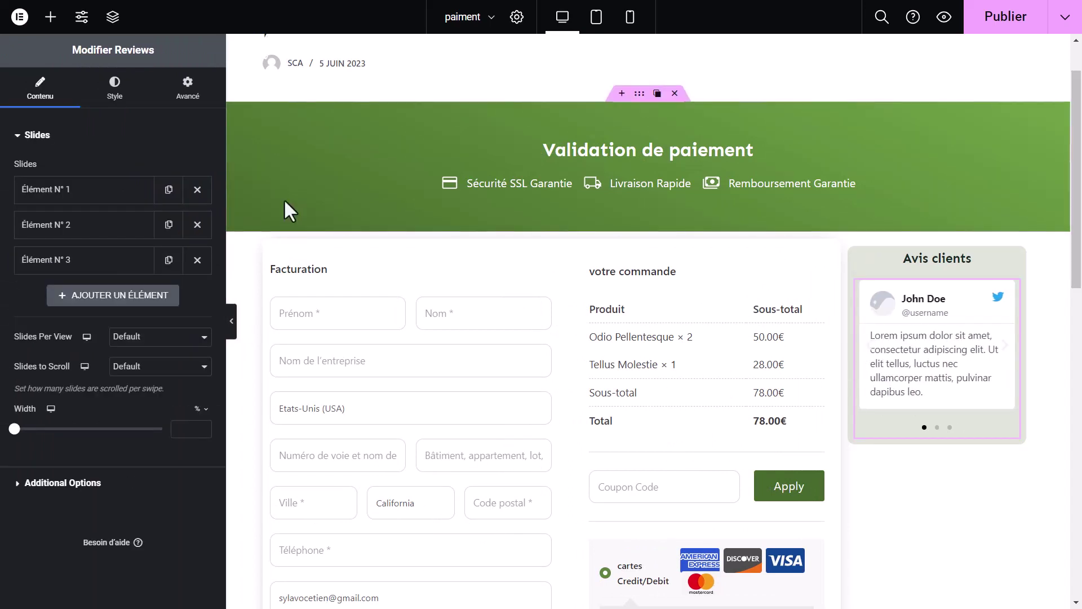
click(102, 104)
scroll(39, 358, down, 5)
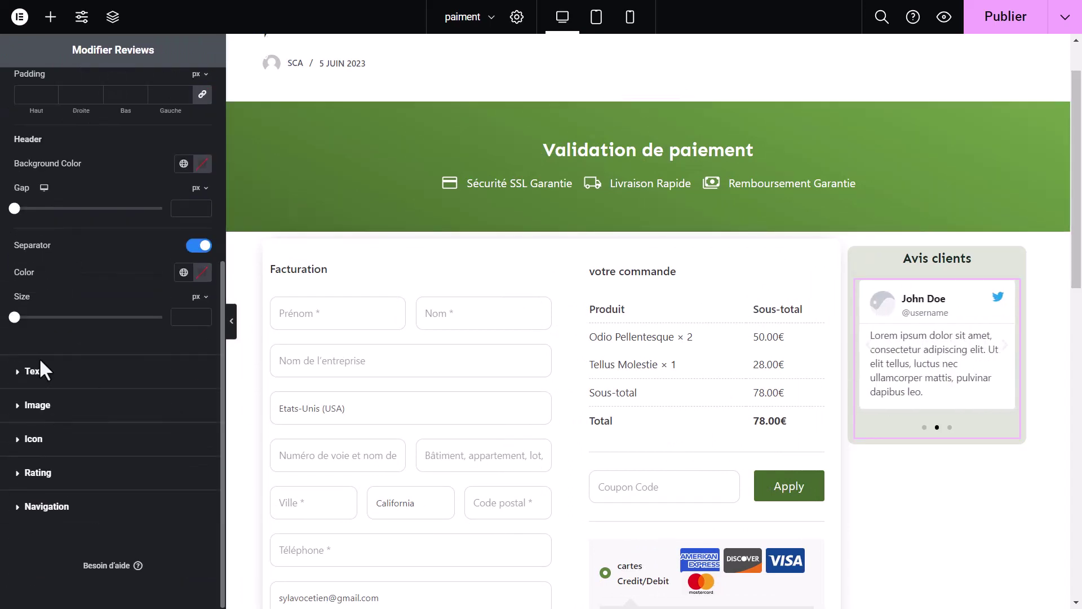
click(48, 506)
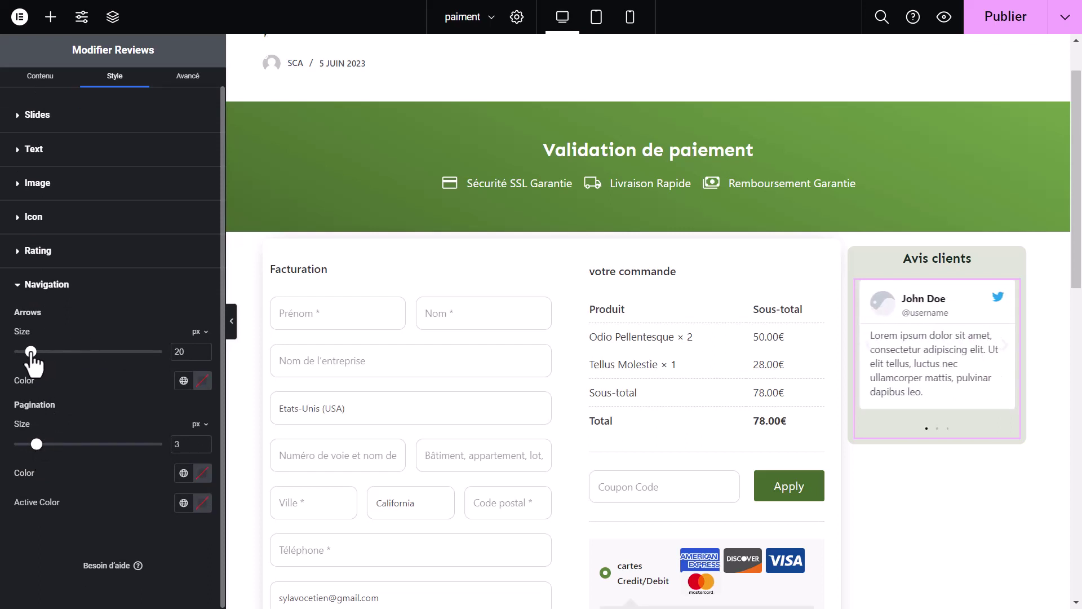
drag(15, 351, 14, 351)
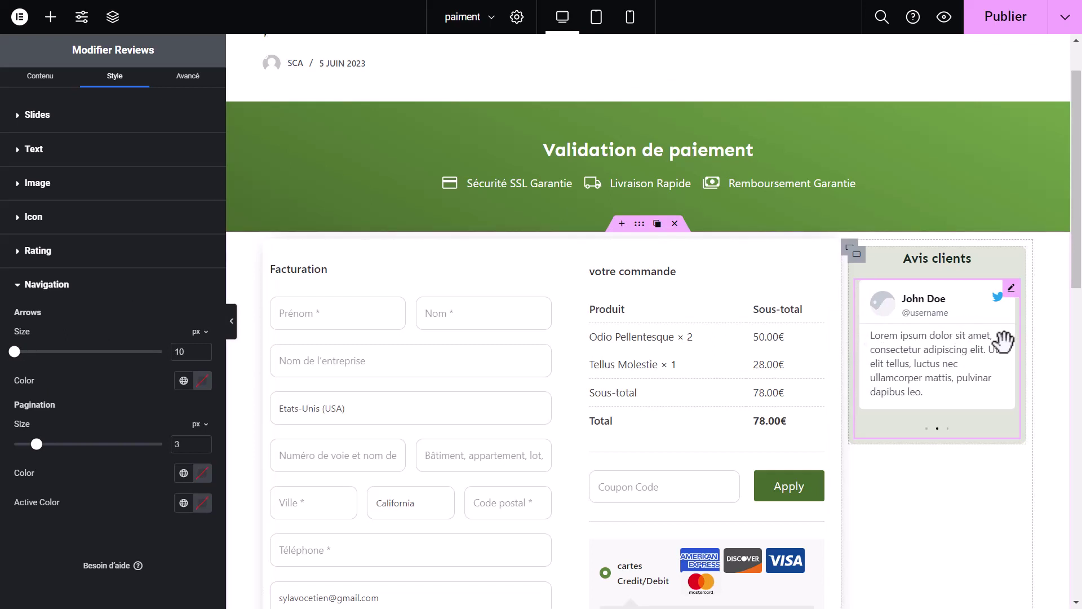
Step: Give the first review slide a rating of 5 and enter the reviewer's name with a capitalised first name
click(880, 309)
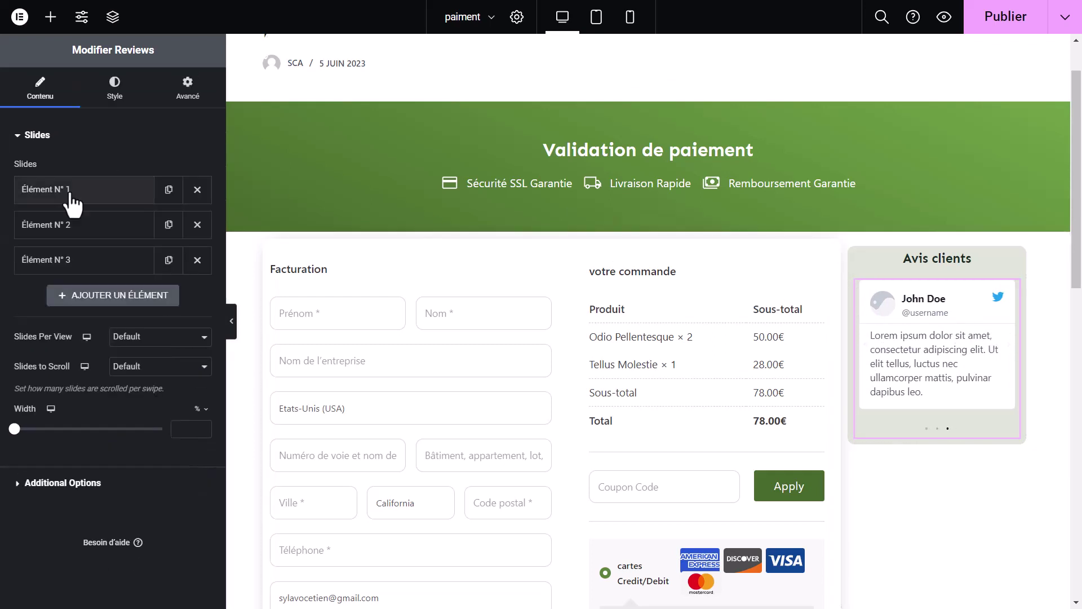
click(72, 194)
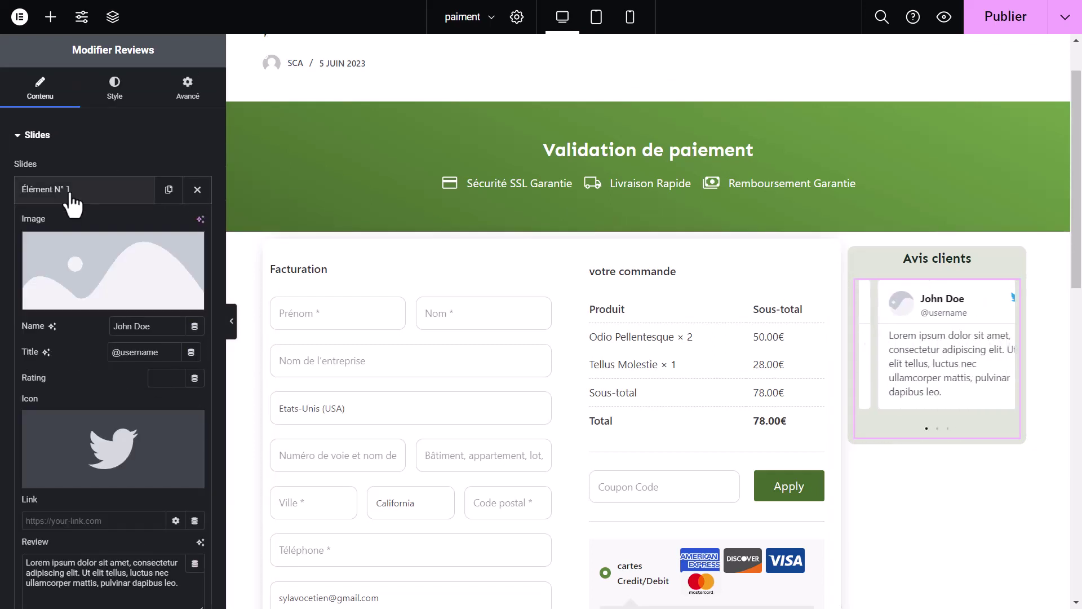
text(5)
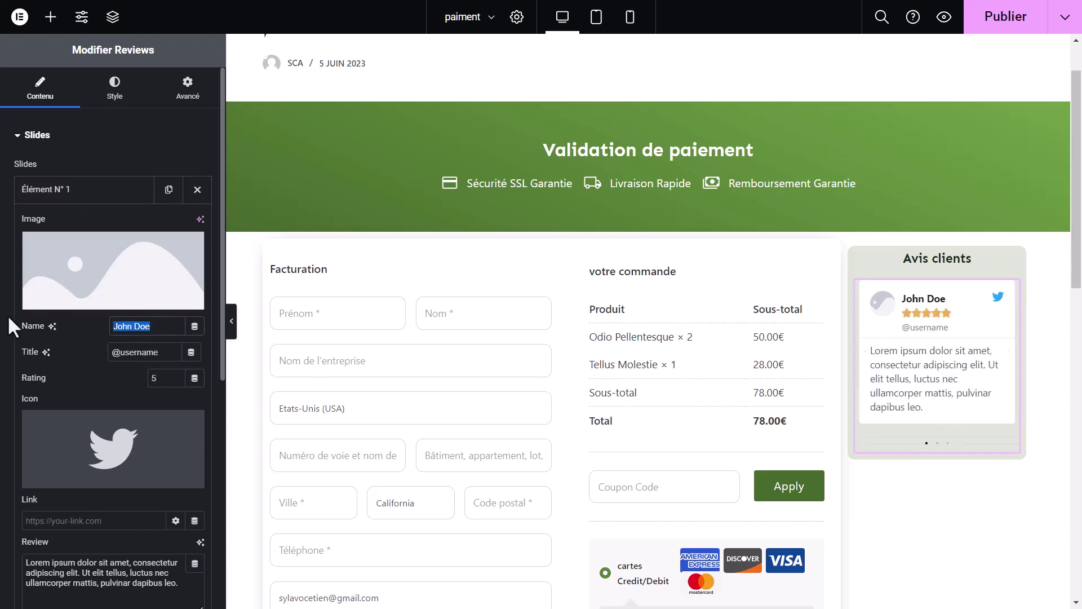
text(alice dupont)
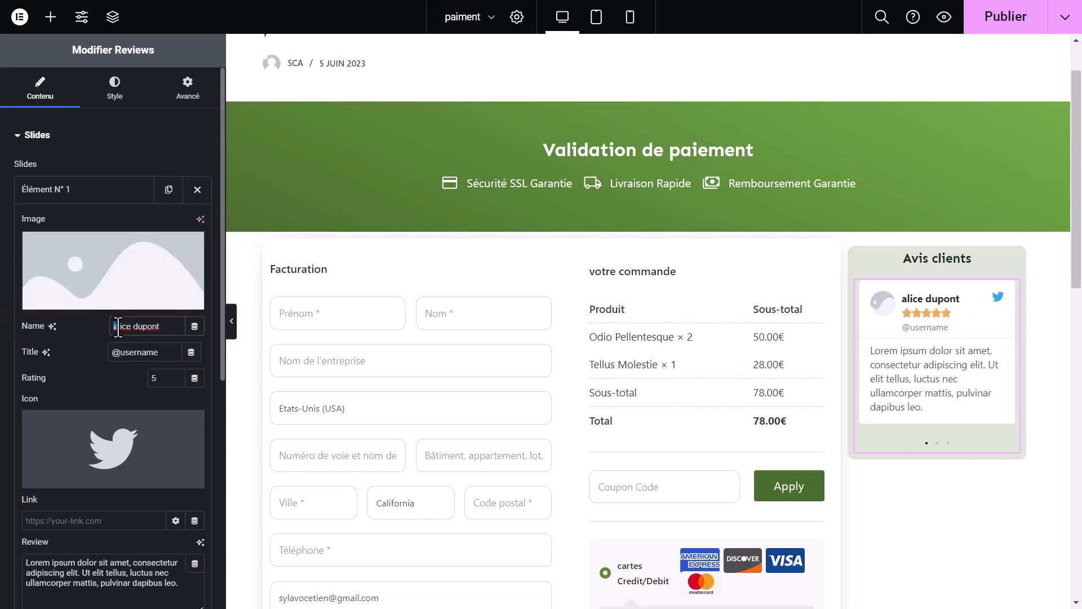
text(A)
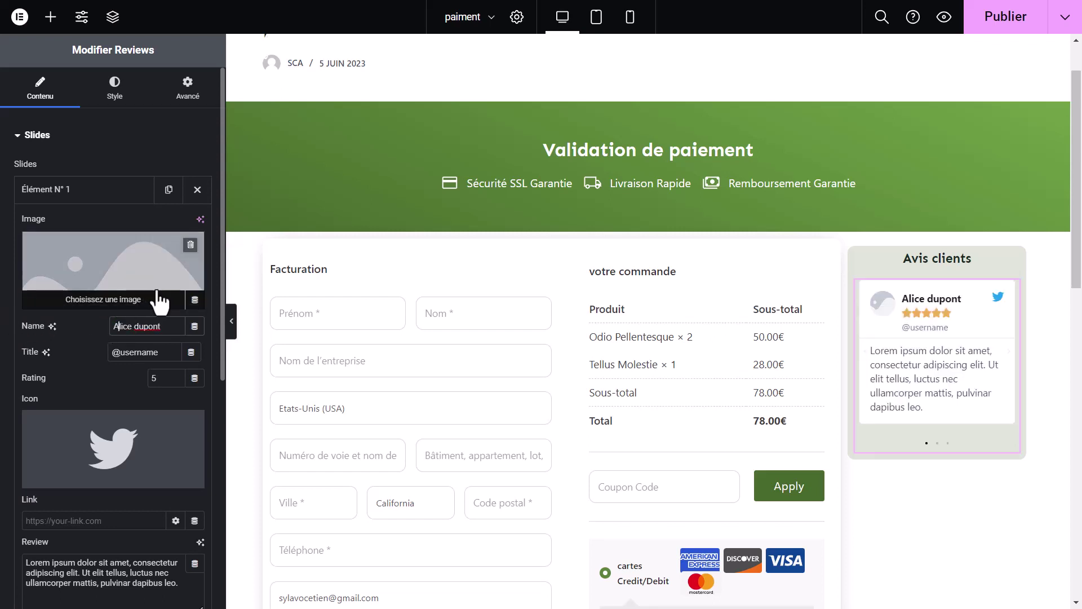
Step: Set the first review slide's image to testimonial-image-3_optimized.webp from the media library
click(121, 280)
scroll(514, 307, down, 5)
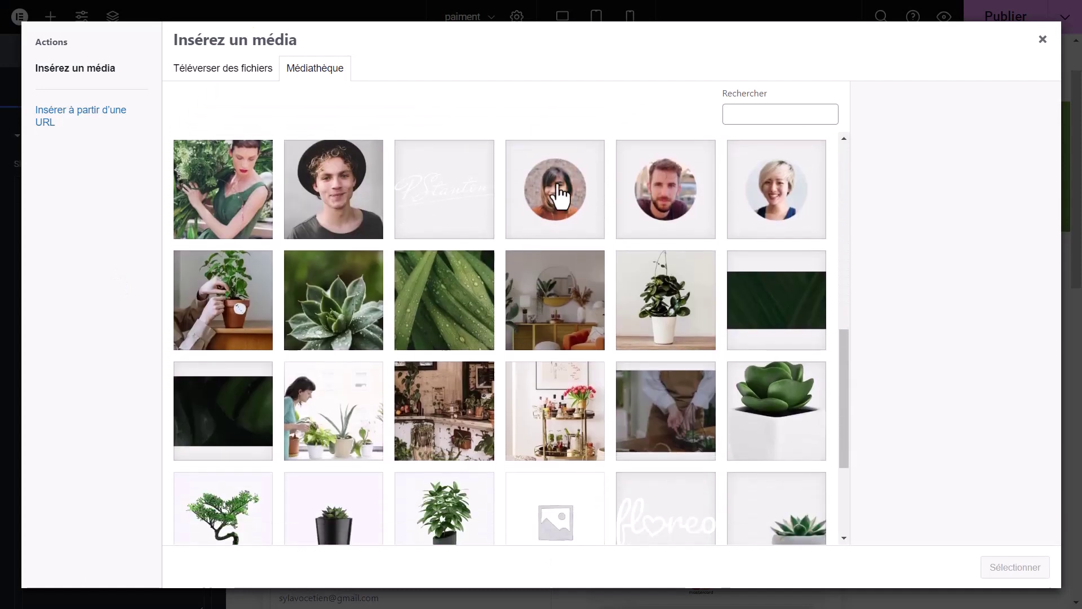
click(560, 197)
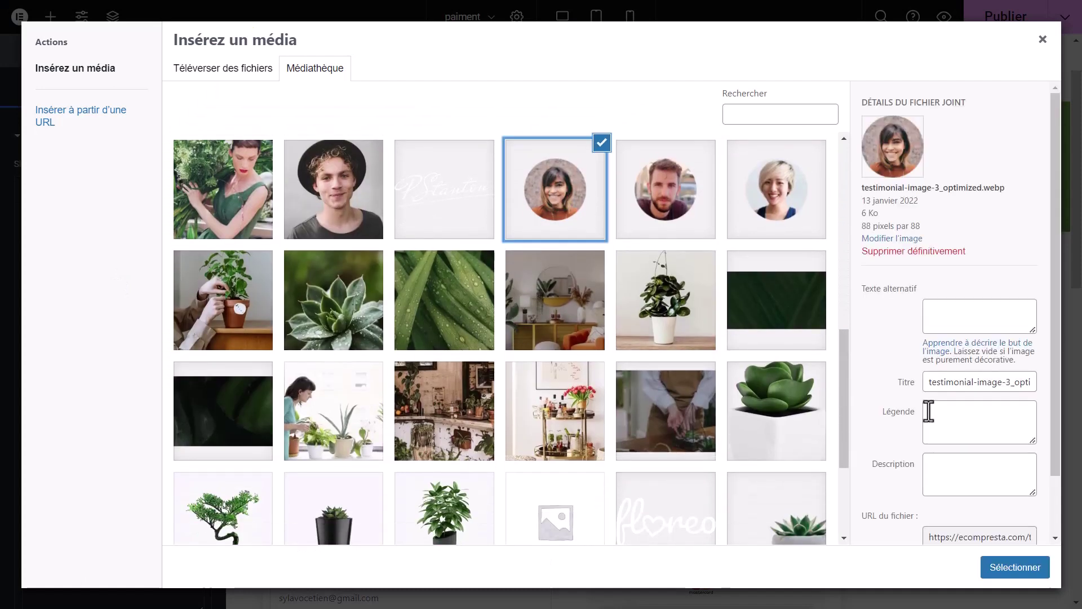
click(1020, 572)
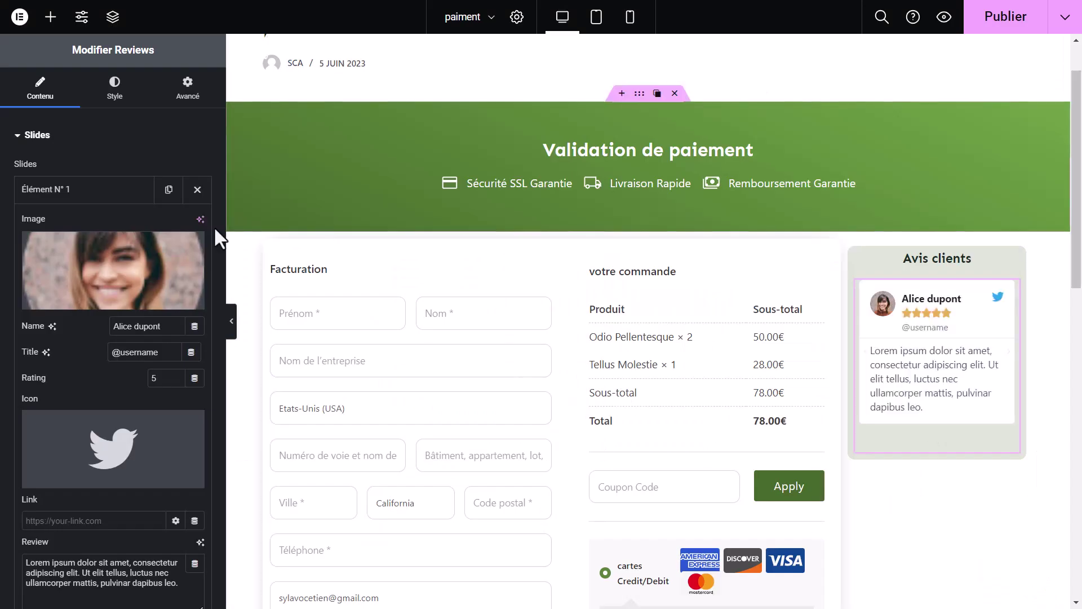
Step: Replace the first slide's Twitter icon with verified_FILL0_wght400_GRAD0_opsz48.svg from the media library, and open the second review slide
scroll(68, 345, down, 1)
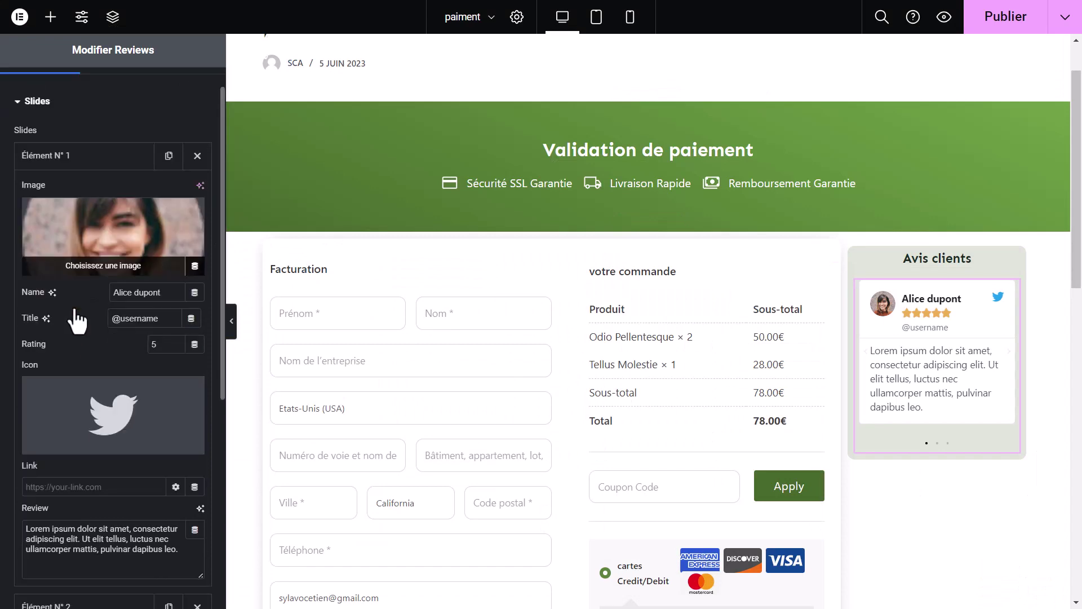
mouse_move(194, 363)
click(179, 412)
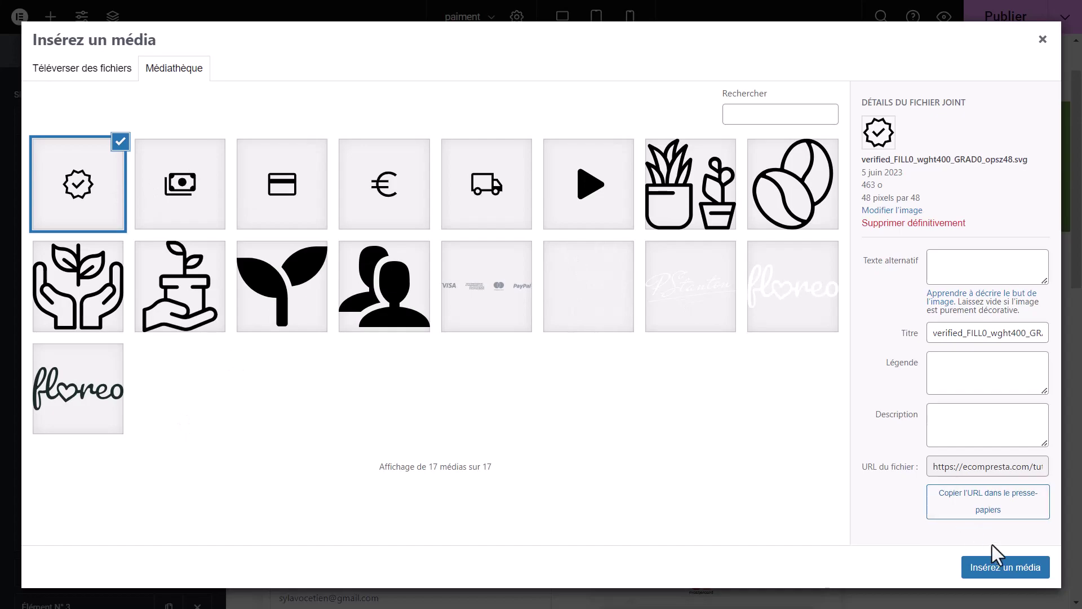
click(1002, 567)
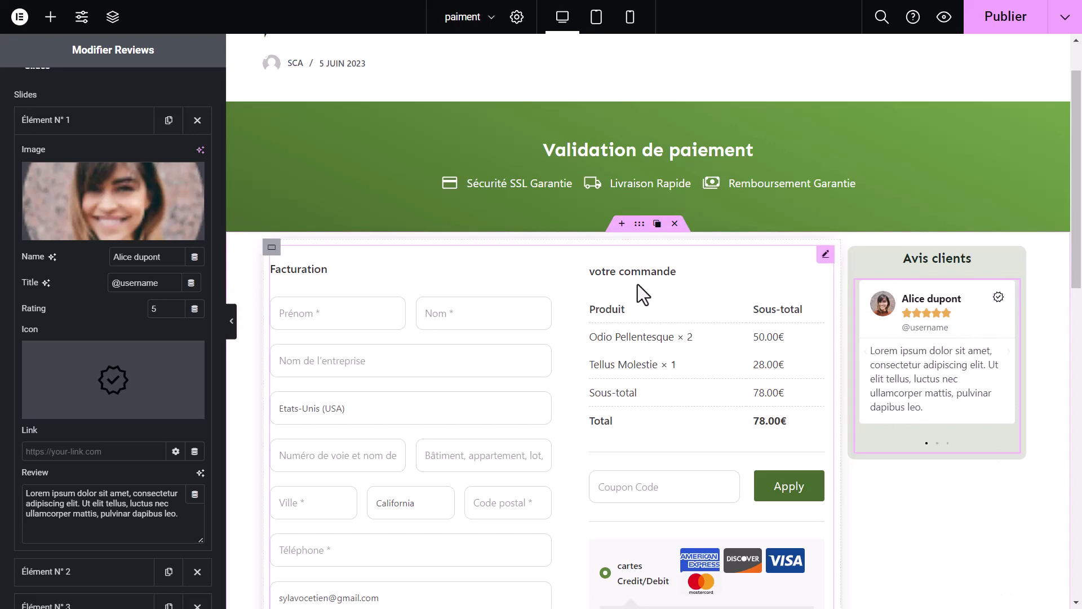
scroll(22, 357, down, 4)
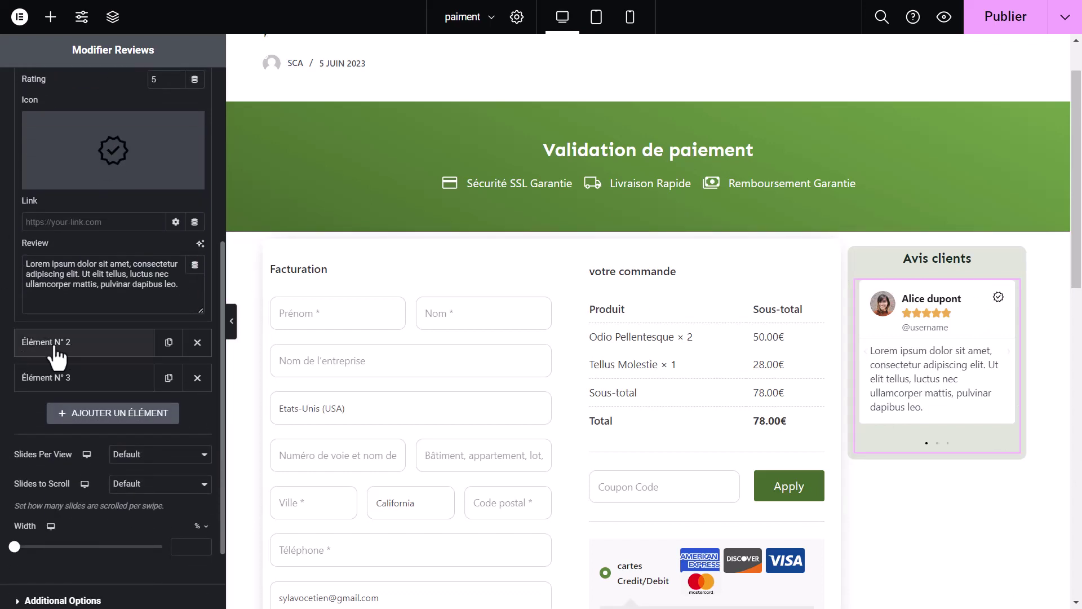
click(53, 345)
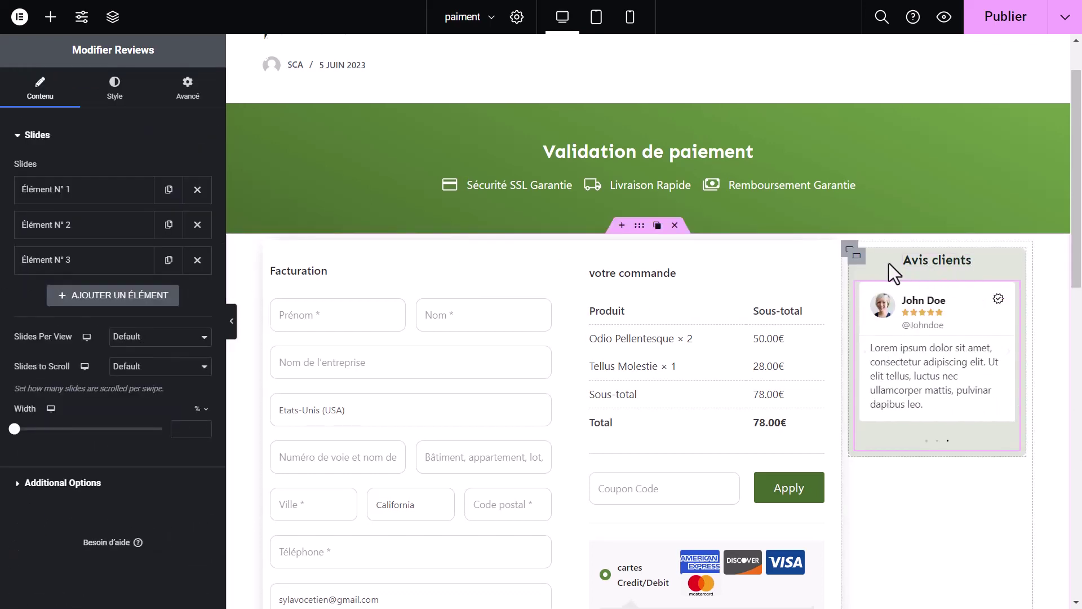
Step: Set the inner reviews container's padding to 20 px at the top and 10 px on the other three sides, with the sides unlinked
click(857, 260)
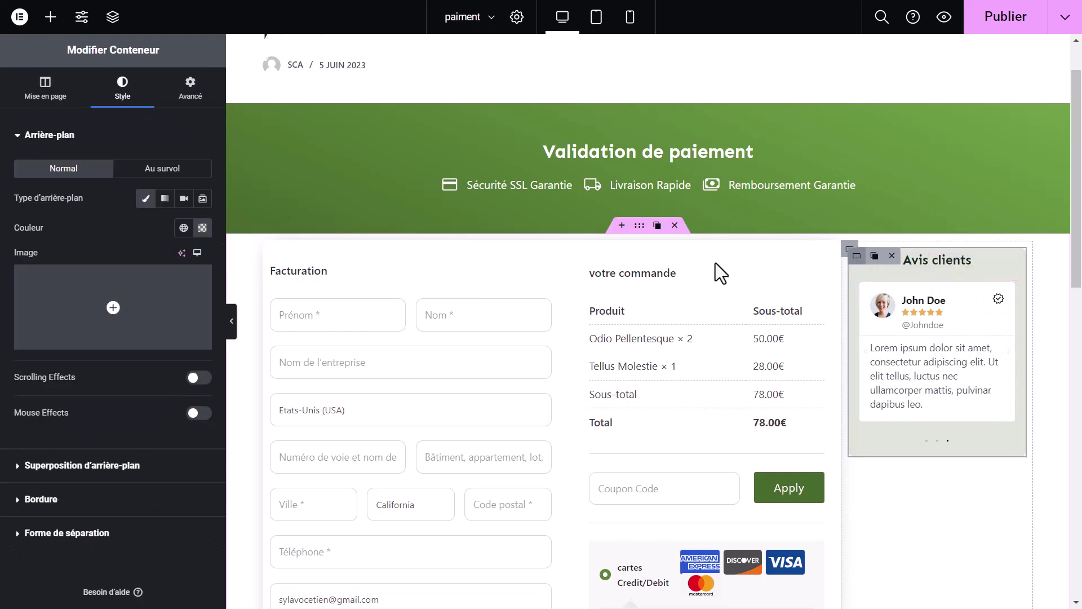
click(195, 93)
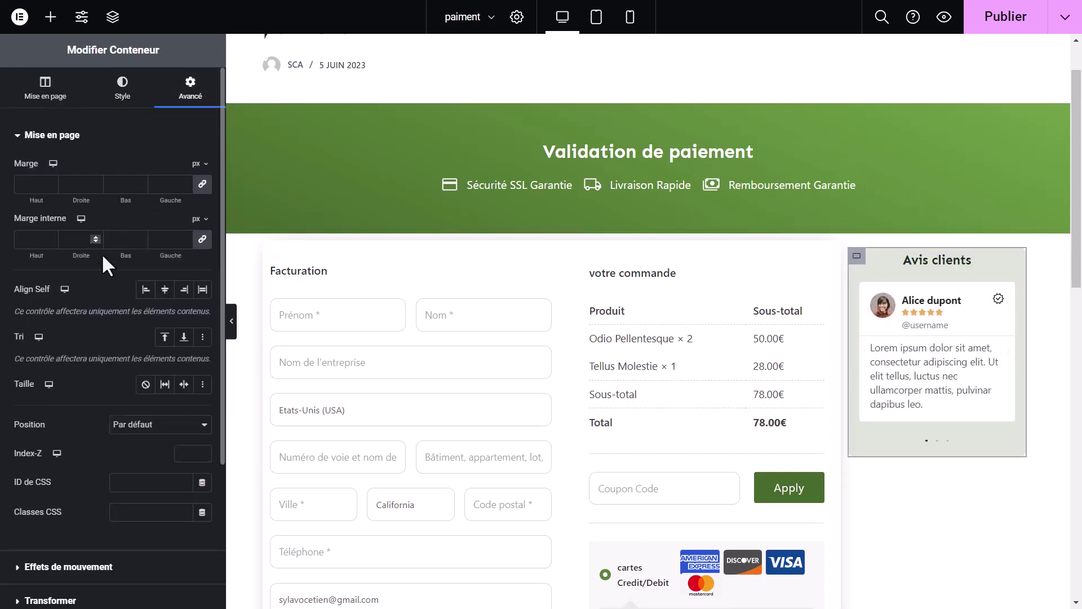
click(203, 239)
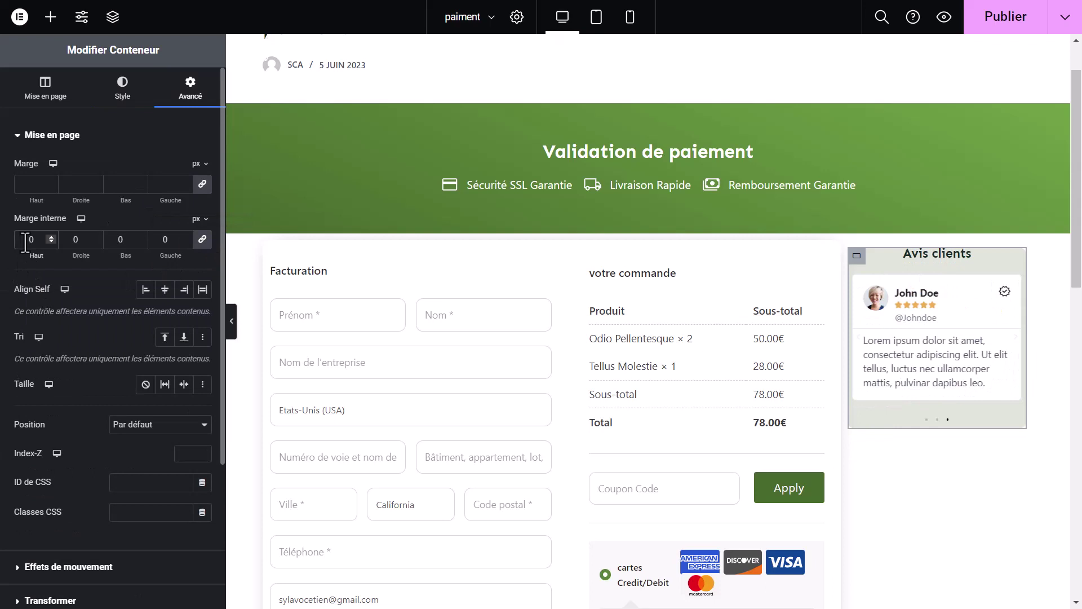
text(1)
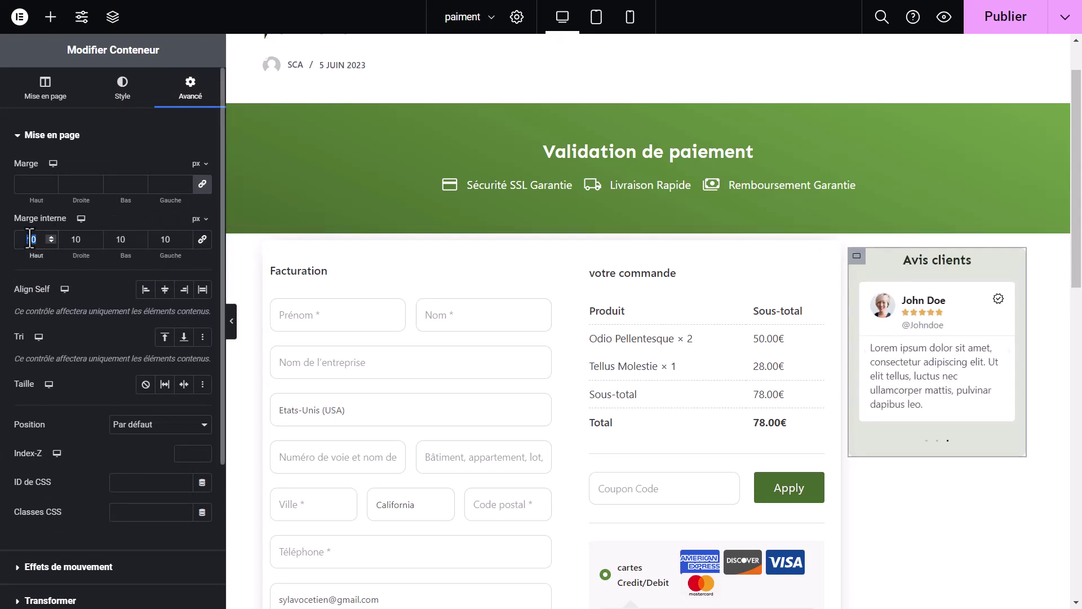
text(15)
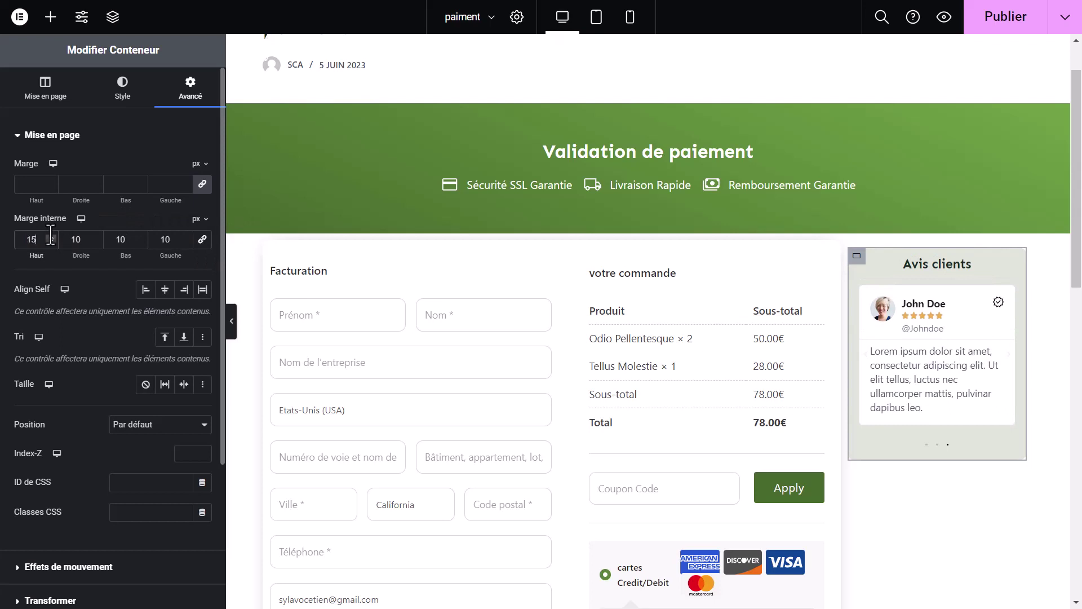
click(55, 237)
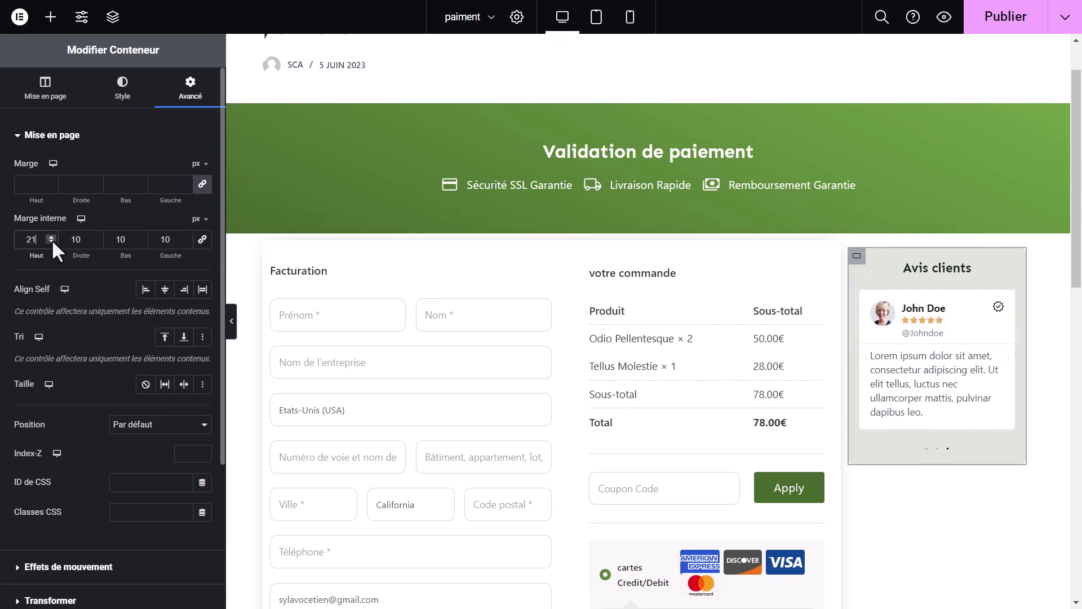
click(51, 241)
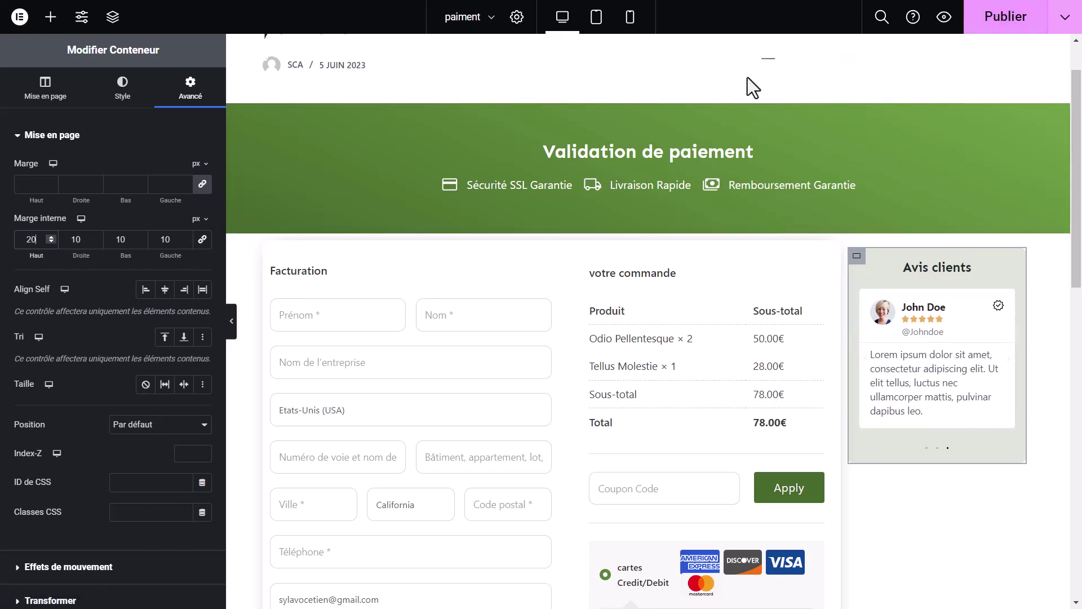
Step: Publish the checkout page changes and open the page's preview in a full-screen browser
key(F11)
scroll(807, 217, down, 5)
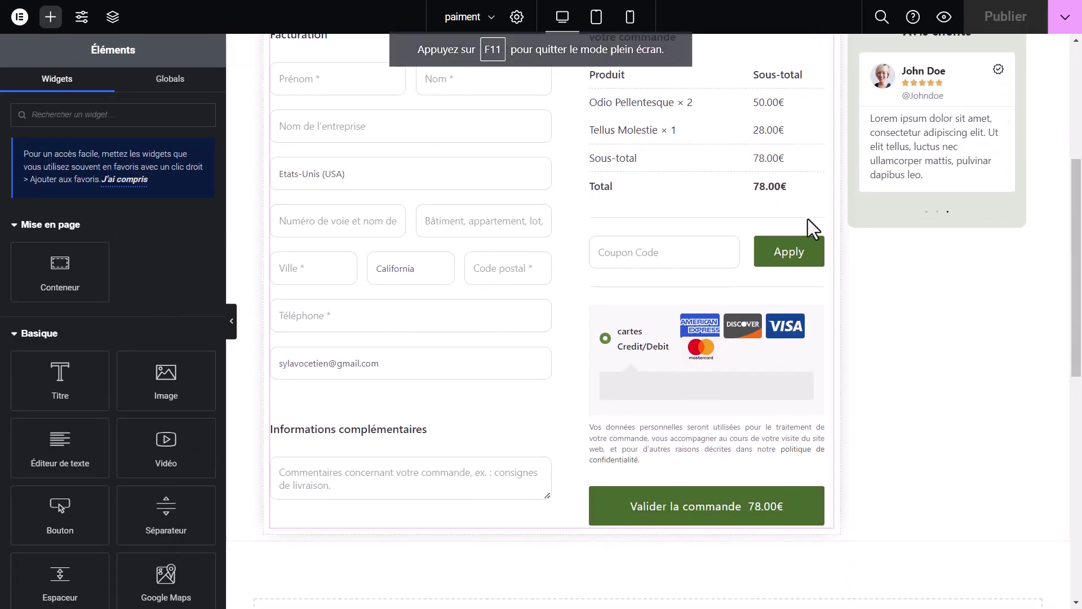
scroll(808, 219, up, 3)
scroll(807, 219, down, 3)
scroll(808, 219, up, 3)
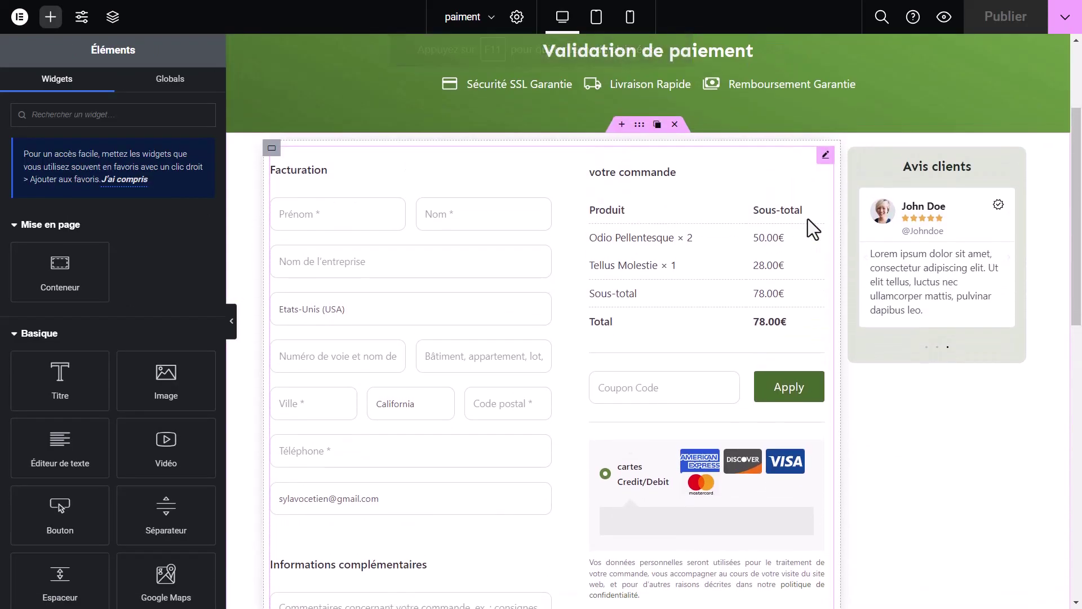
click(944, 17)
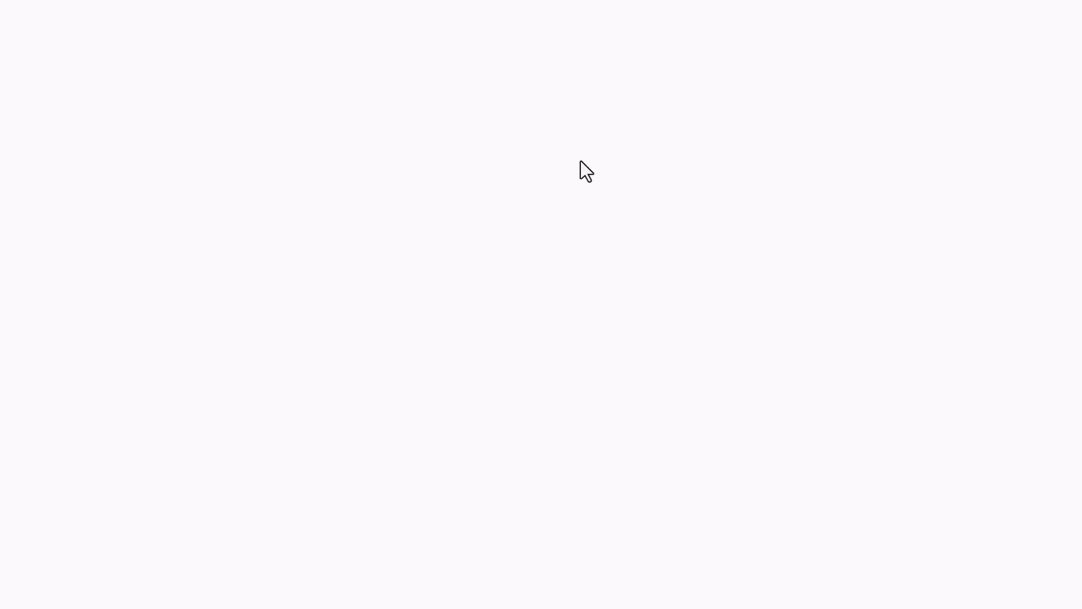
Step: Review the previewed checkout page, from the green banner through the billing fields, order summary, card payment form and customer reviews
scroll(544, 312, down, 6)
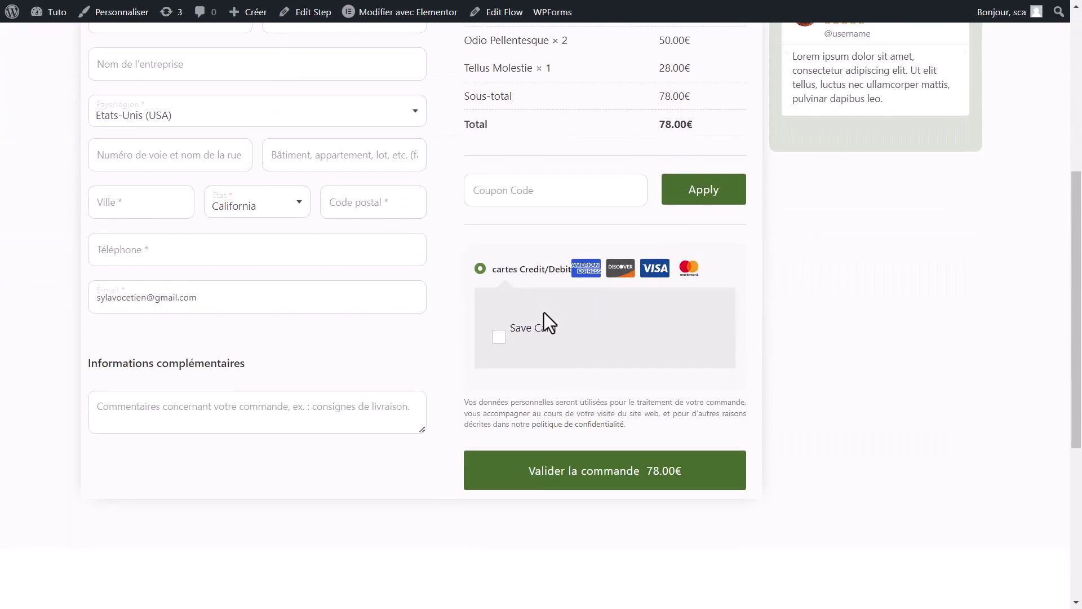
scroll(544, 312, up, 1)
scroll(544, 312, down, 2)
scroll(543, 313, up, 3)
scroll(544, 312, down, 2)
scroll(543, 313, up, 5)
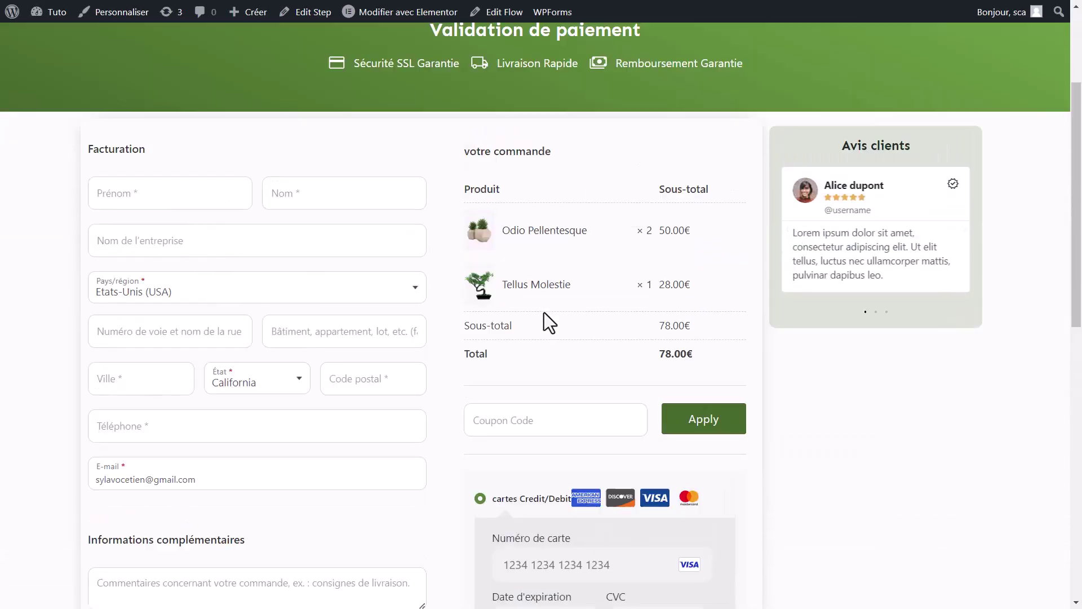
scroll(543, 312, down, 8)
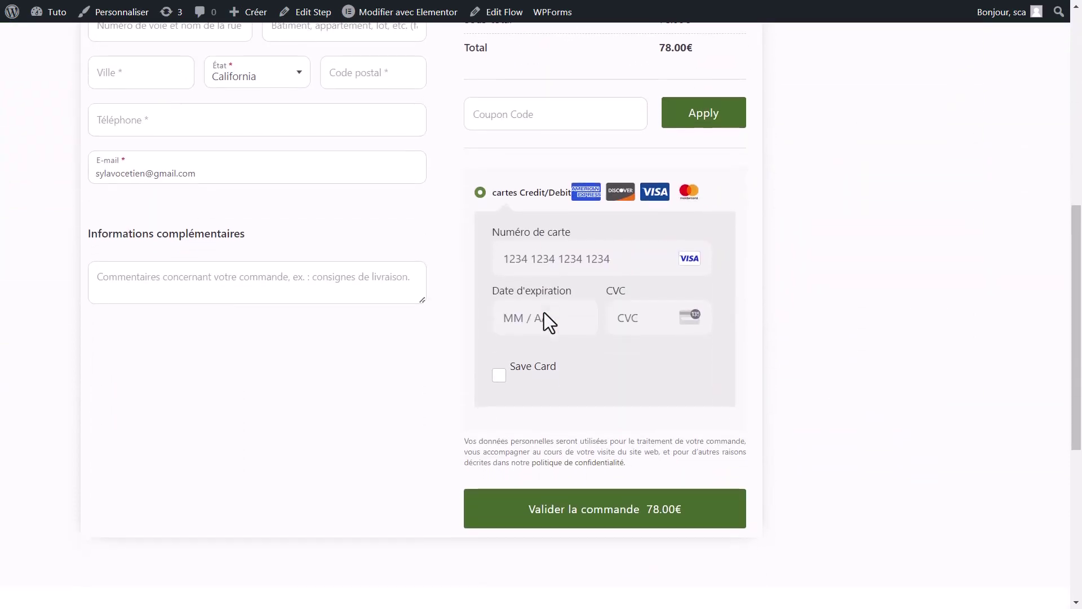
scroll(544, 312, up, 4)
scroll(544, 313, up, 4)
scroll(544, 312, down, 8)
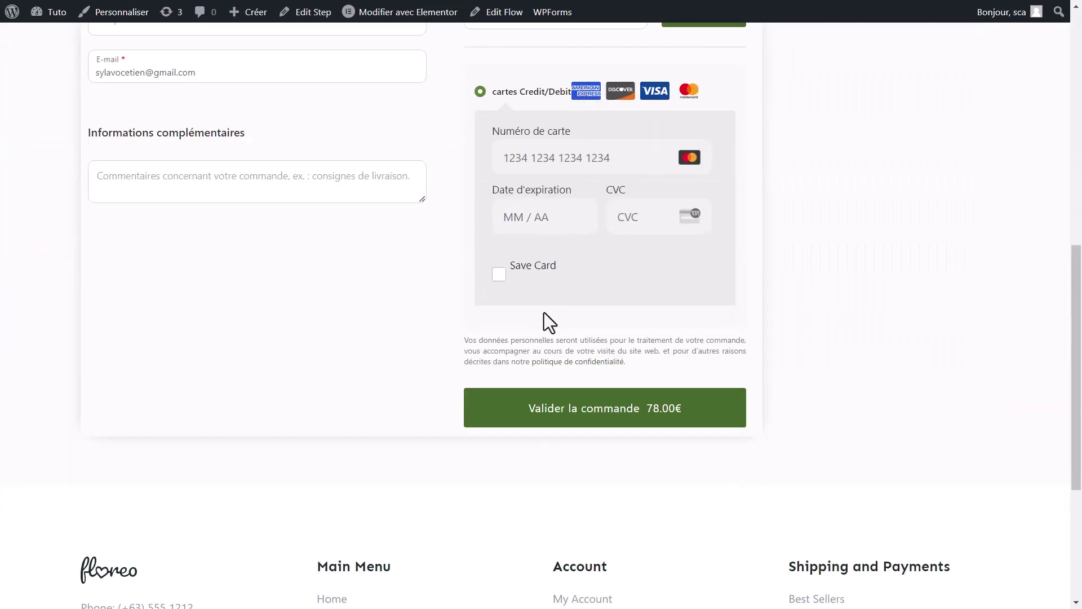
scroll(544, 313, up, 8)
scroll(544, 313, down, 1)
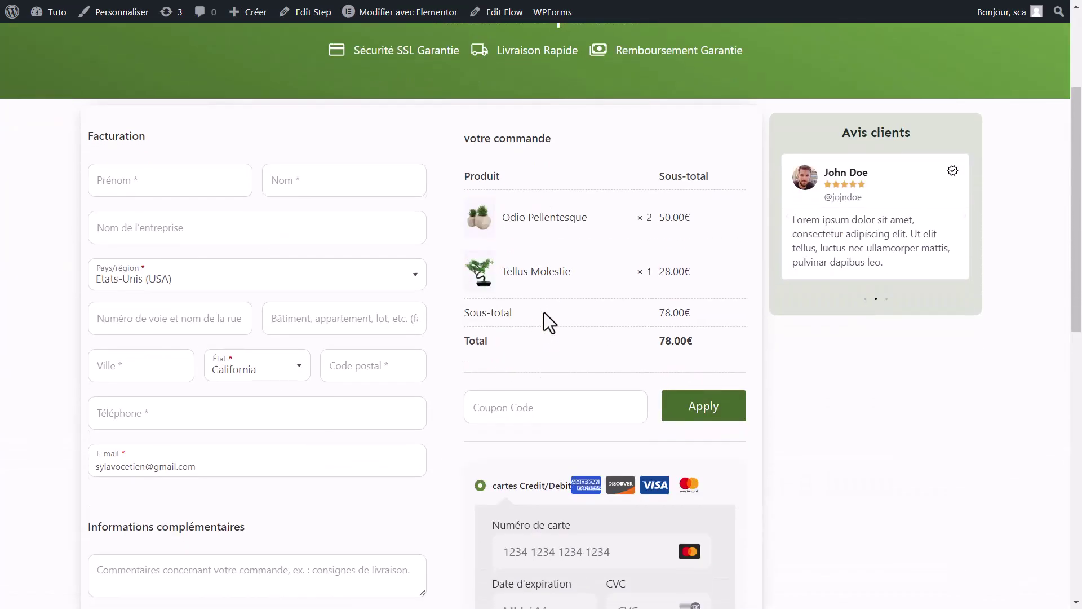
scroll(544, 313, up, 2)
scroll(543, 312, up, 1)
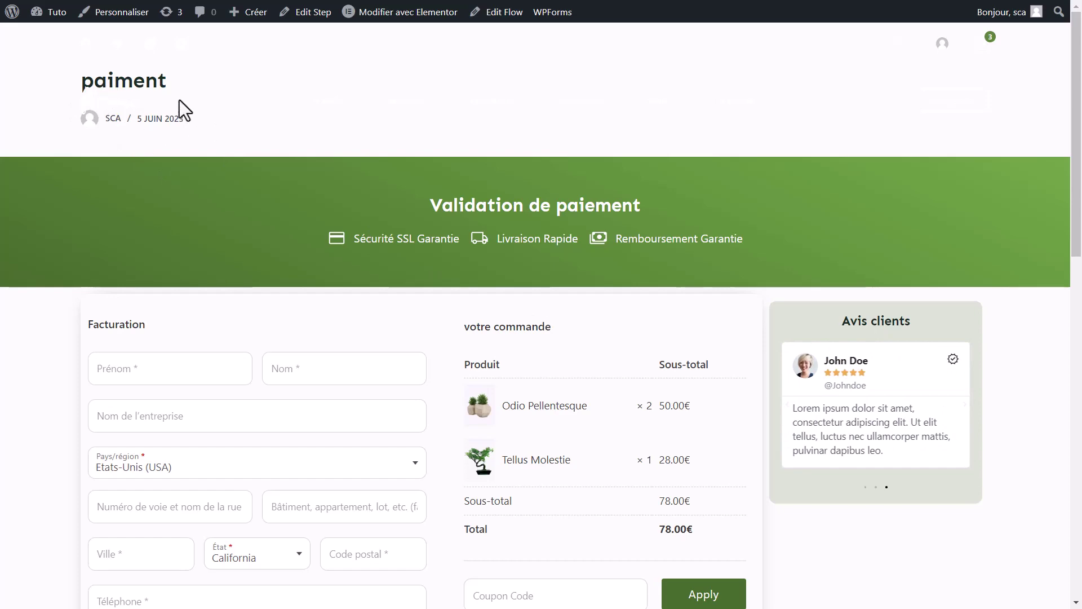
scroll(283, 127, down, 11)
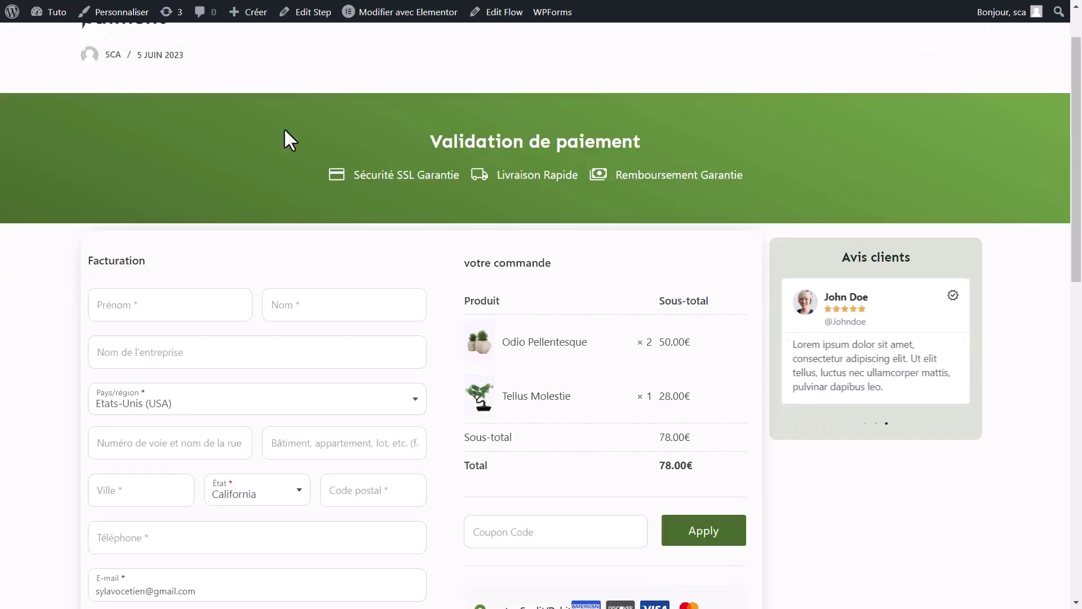
scroll(286, 130, up, 6)
scroll(285, 129, down, 4)
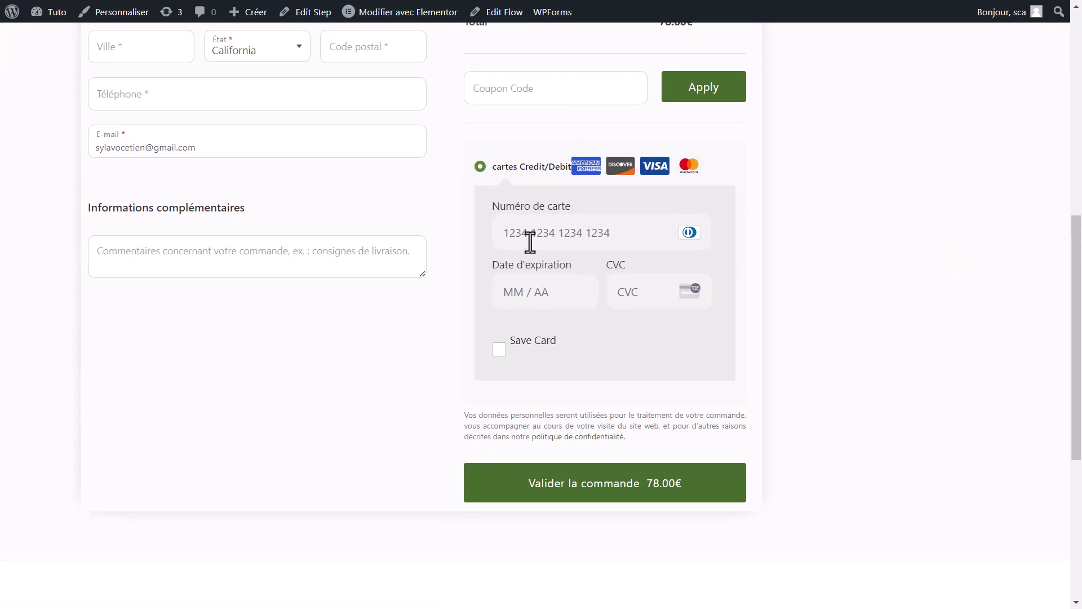
scroll(528, 241, up, 6)
scroll(530, 243, down, 1)
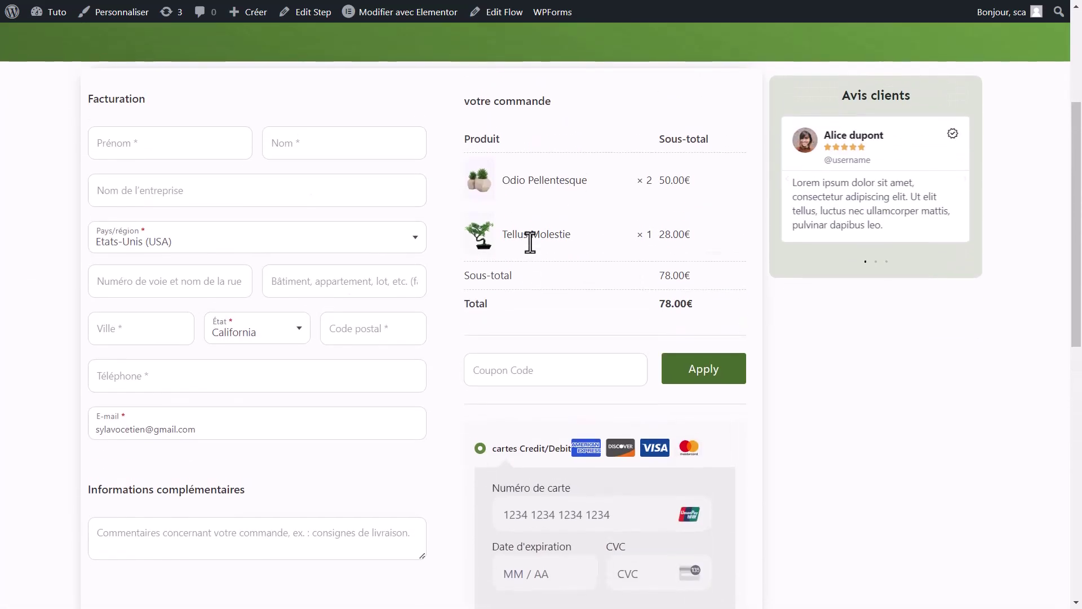
scroll(530, 242, up, 3)
scroll(530, 243, down, 1)
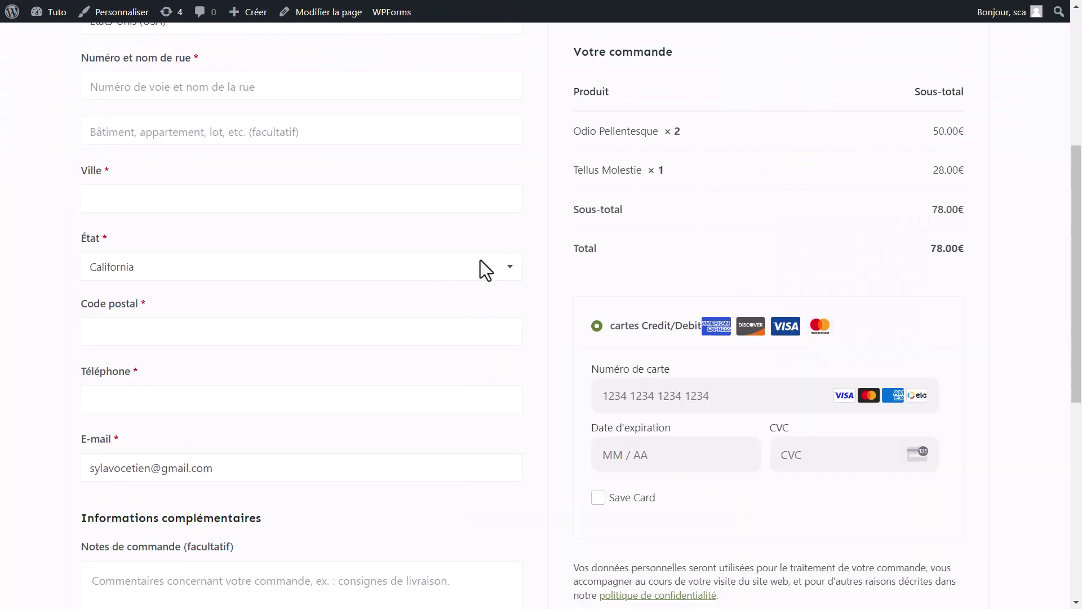
Step: Examine the default WooCommerce checkout page, from the billing details to the order button and footer, for comparison with the custom one
scroll(480, 259, up, 3)
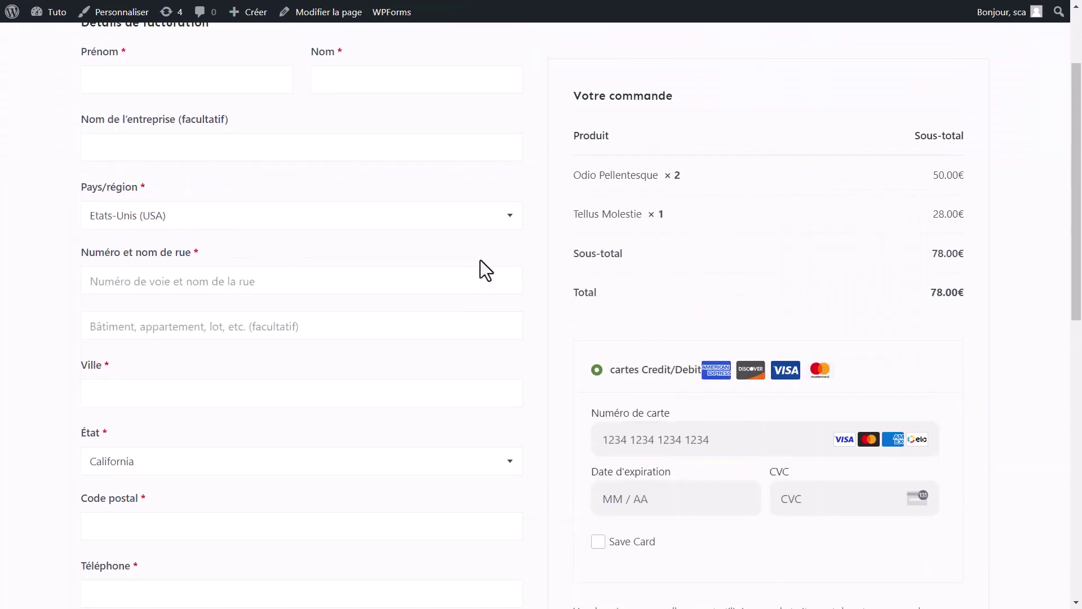
scroll(481, 259, down, 5)
scroll(481, 259, up, 7)
scroll(480, 259, down, 7)
scroll(481, 260, up, 6)
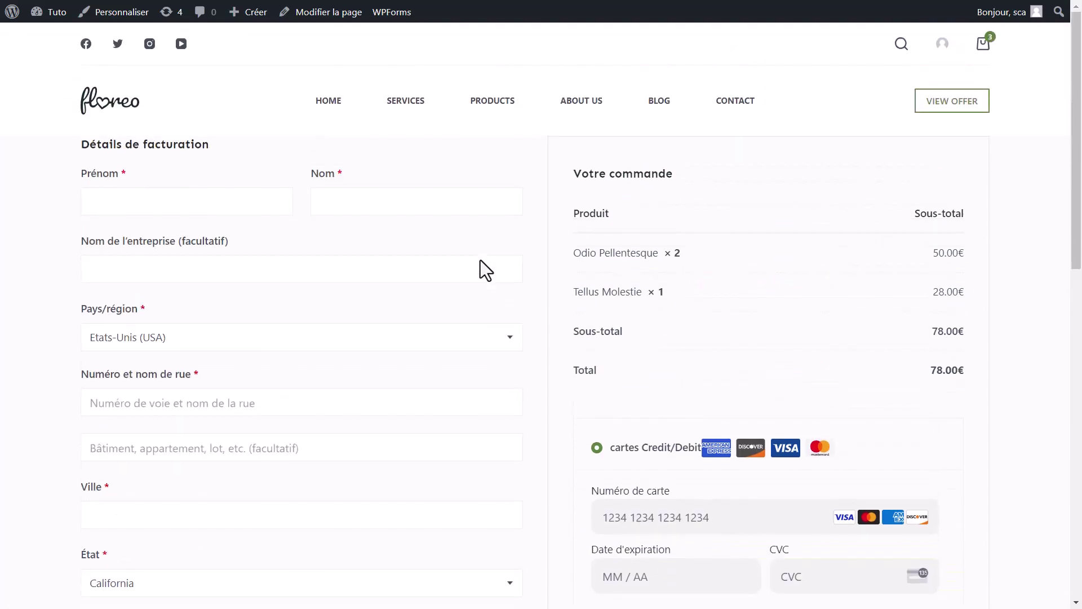
scroll(480, 259, down, 12)
scroll(480, 259, up, 12)
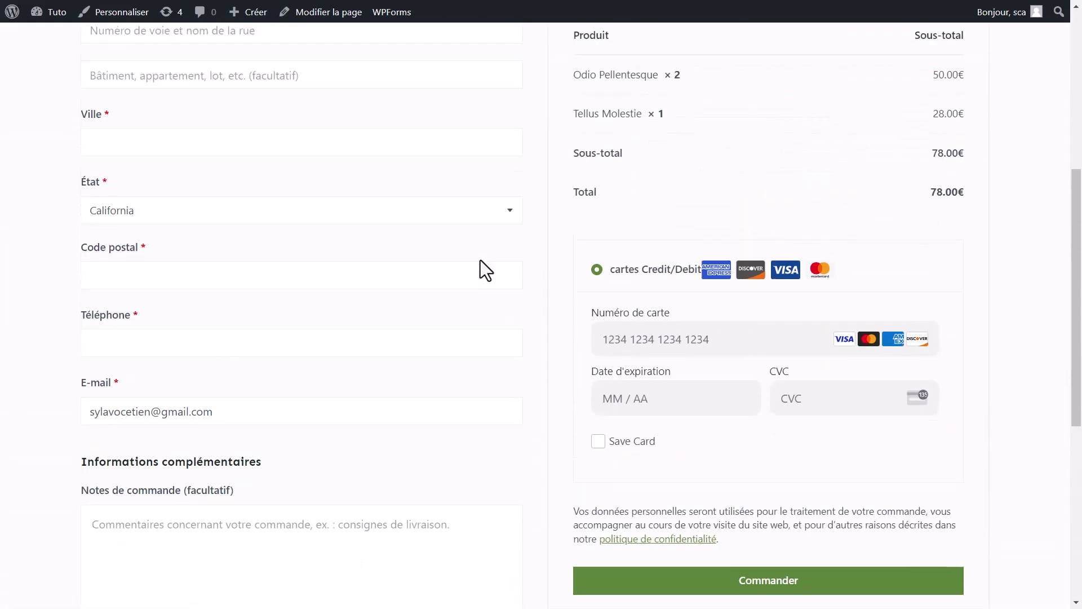
scroll(485, 271, down, 8)
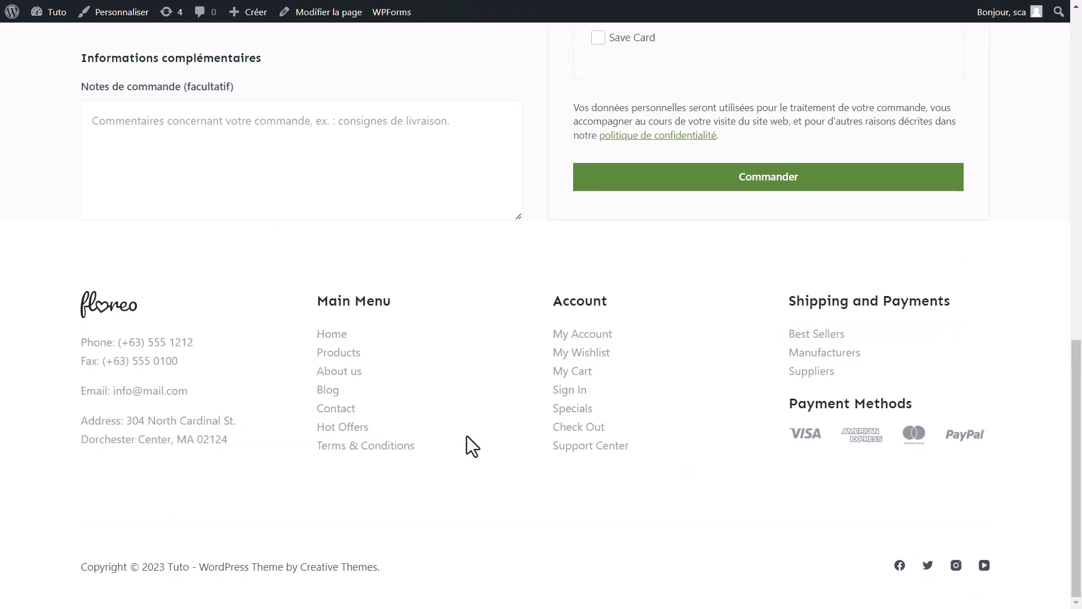
scroll(467, 436, up, 12)
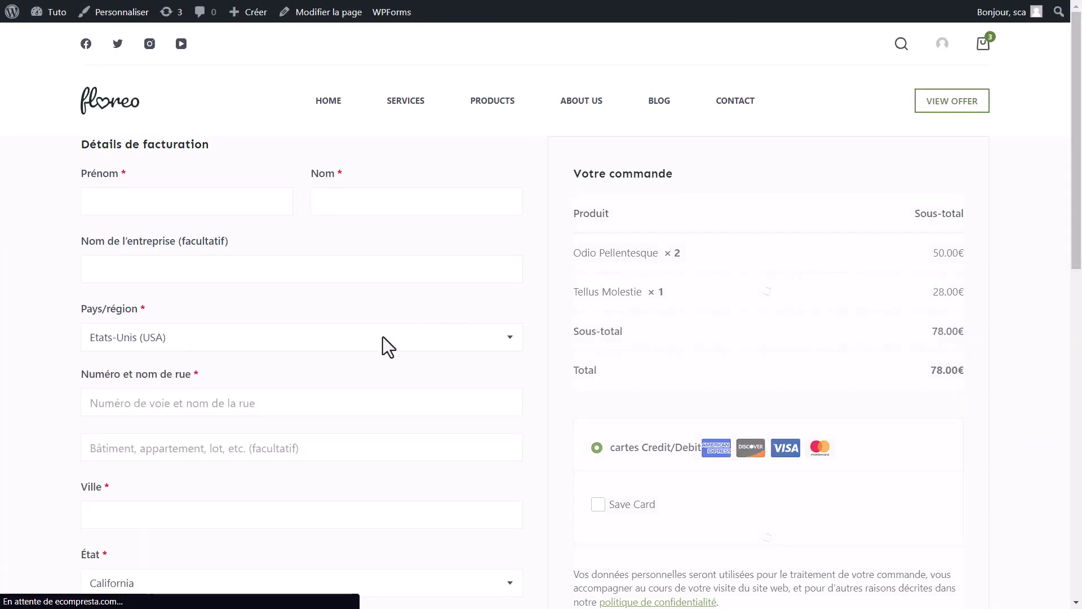
Step: Switch to the CartFlows admin and enable the store checkout for the Page de paiement flow
key(ctrl+Tab)
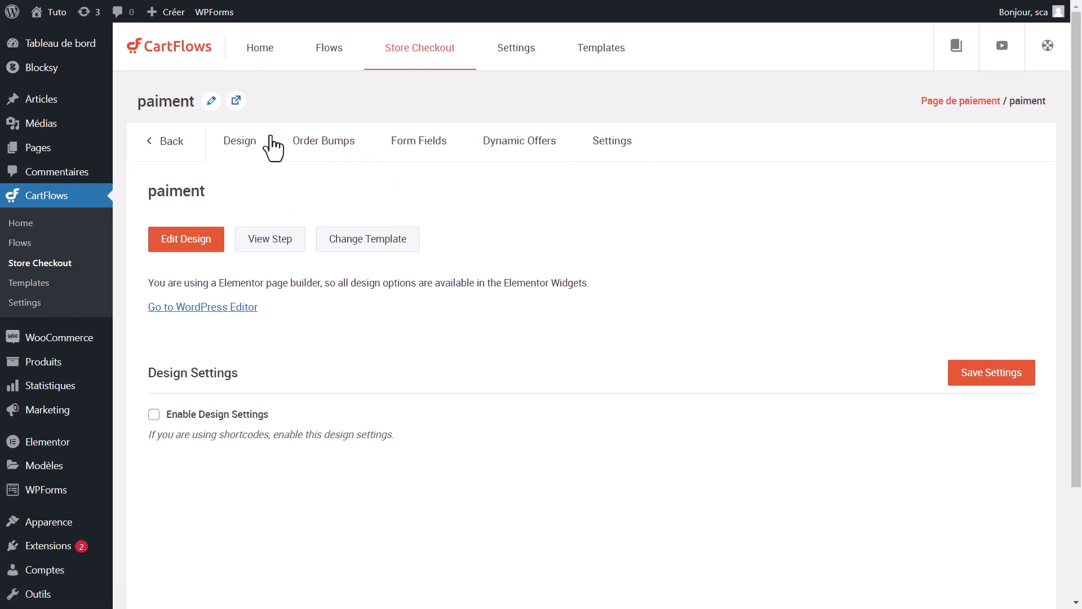
click(58, 271)
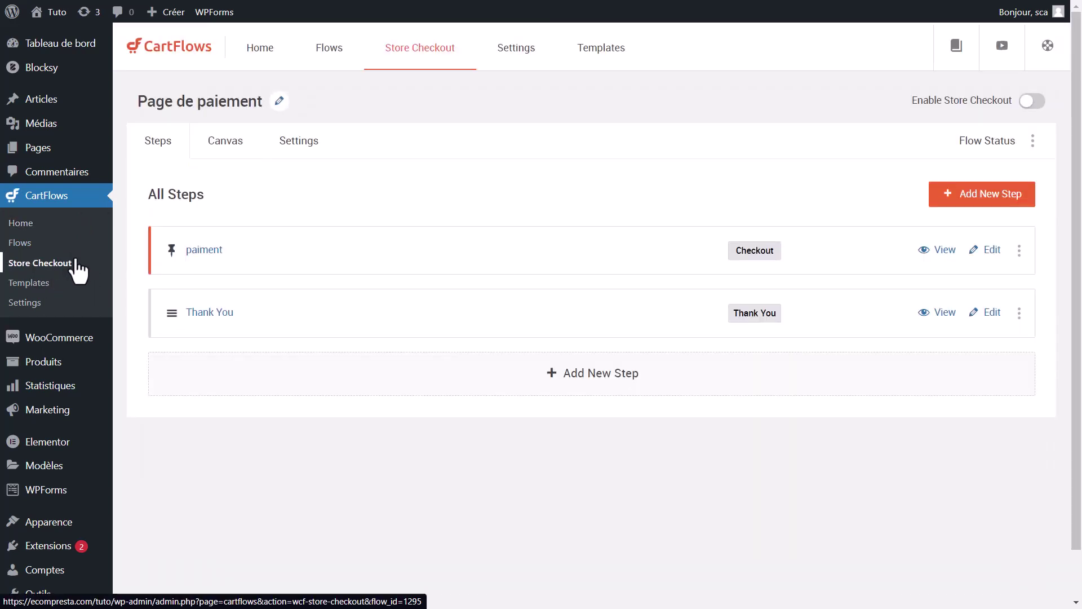
click(1031, 101)
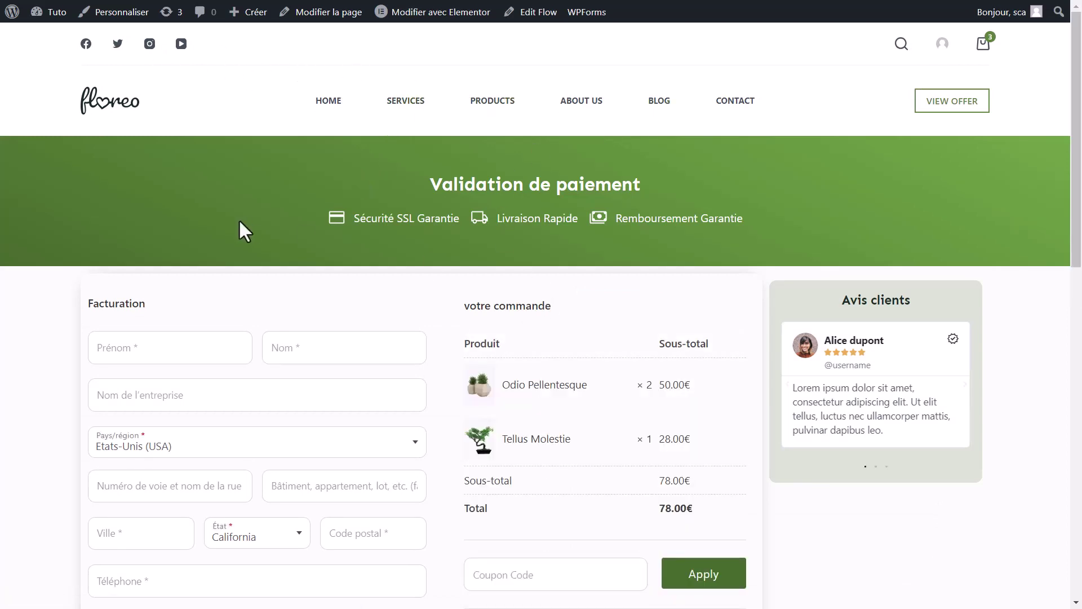
Step: Review the live store checkout page, checking the green banner, billing form, order summary, card payment section, order button and customer reviews
scroll(561, 185, down, 14)
scroll(562, 187, up, 10)
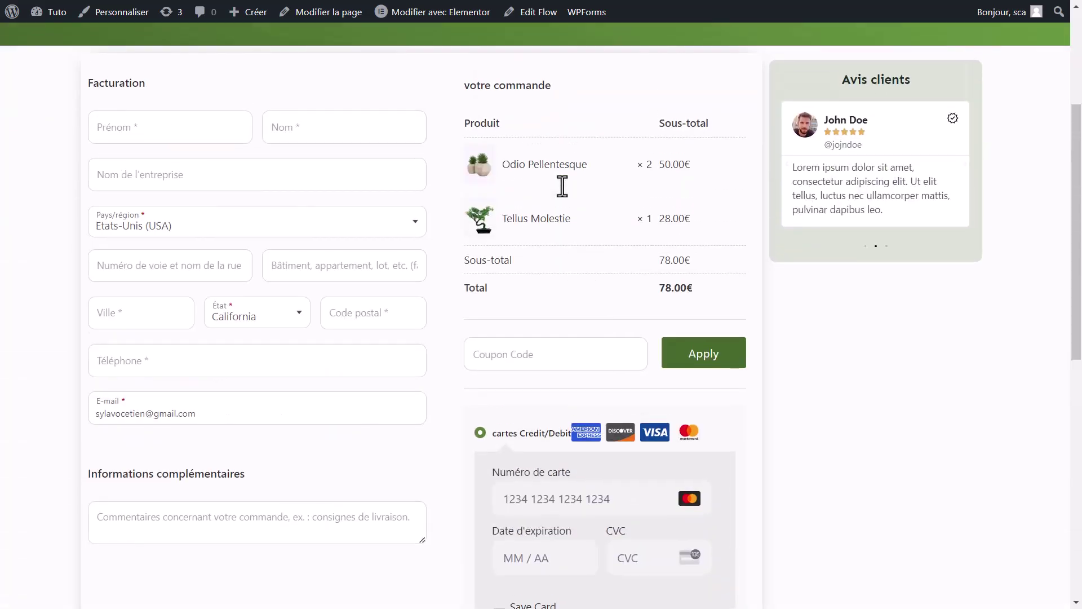
scroll(562, 186, up, 1)
scroll(562, 187, down, 6)
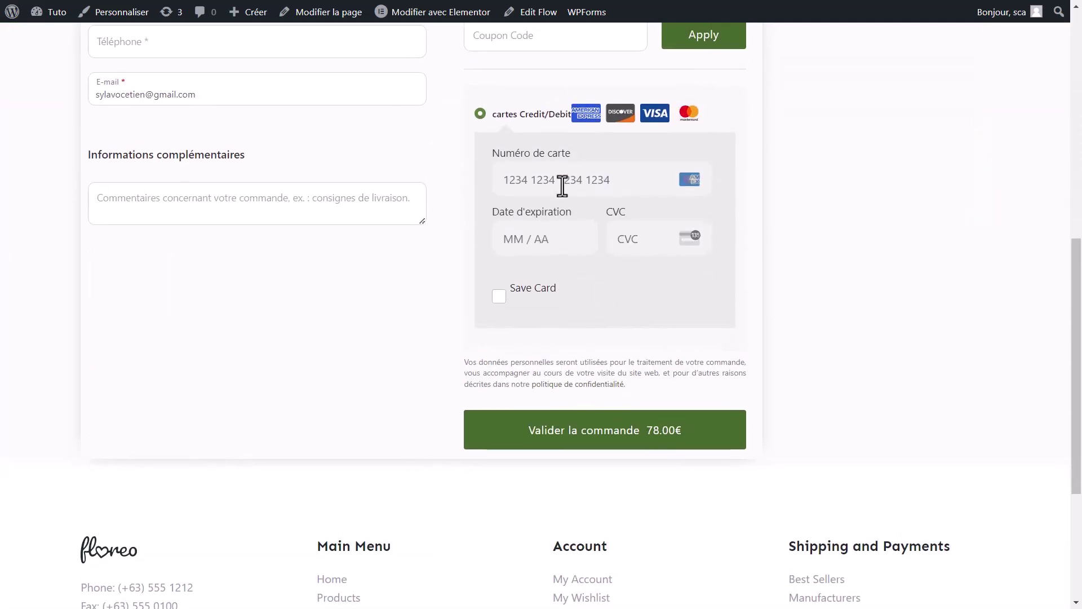
scroll(562, 186, up, 3)
scroll(562, 186, down, 7)
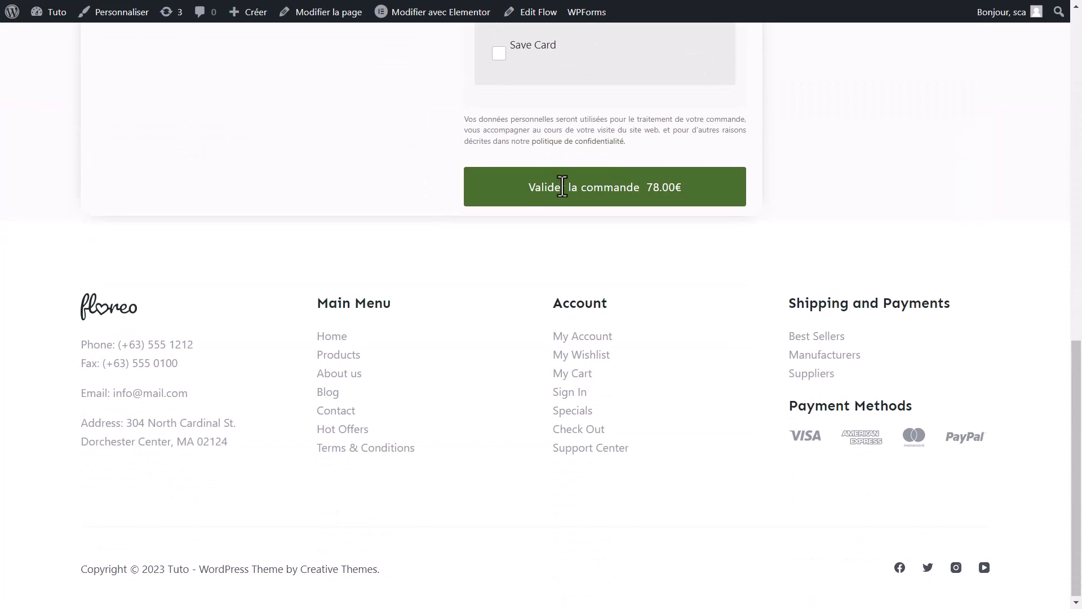
scroll(562, 186, up, 12)
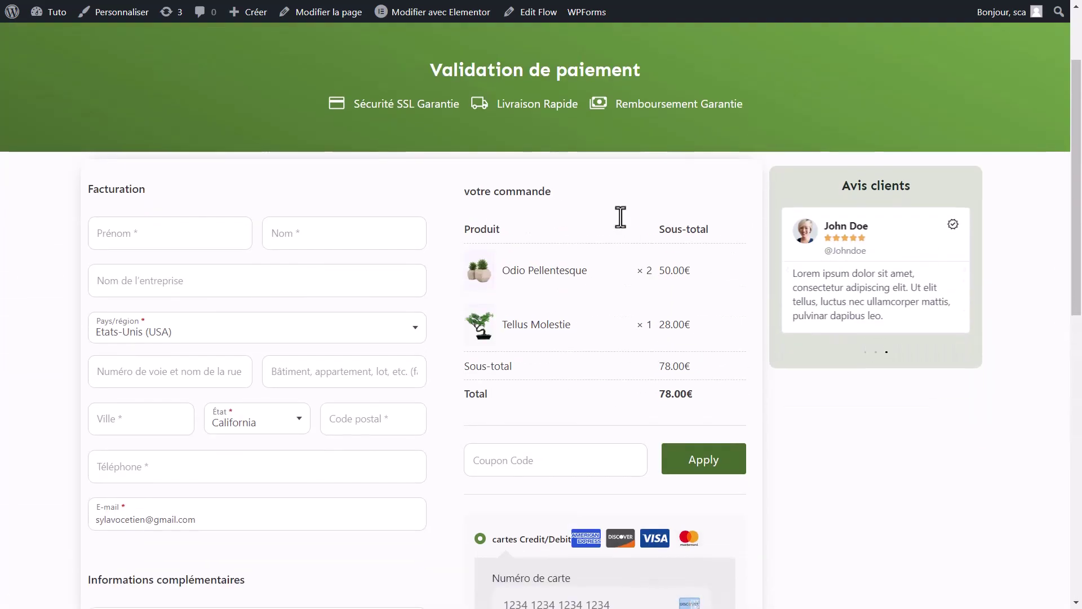
scroll(621, 216, up, 2)
scroll(856, 344, down, 3)
scroll(856, 344, up, 3)
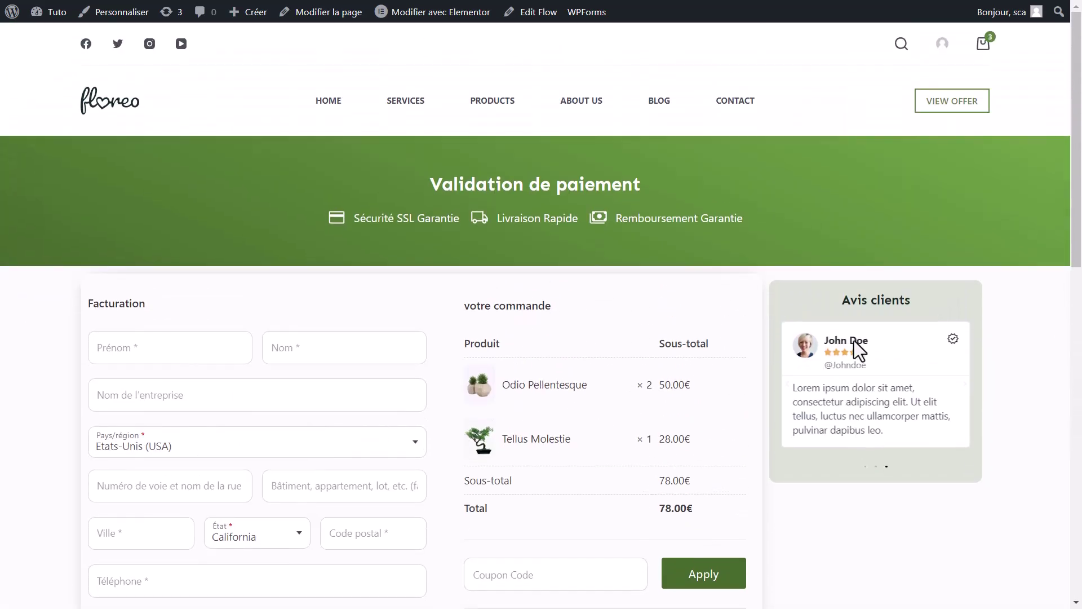
scroll(638, 352, down, 5)
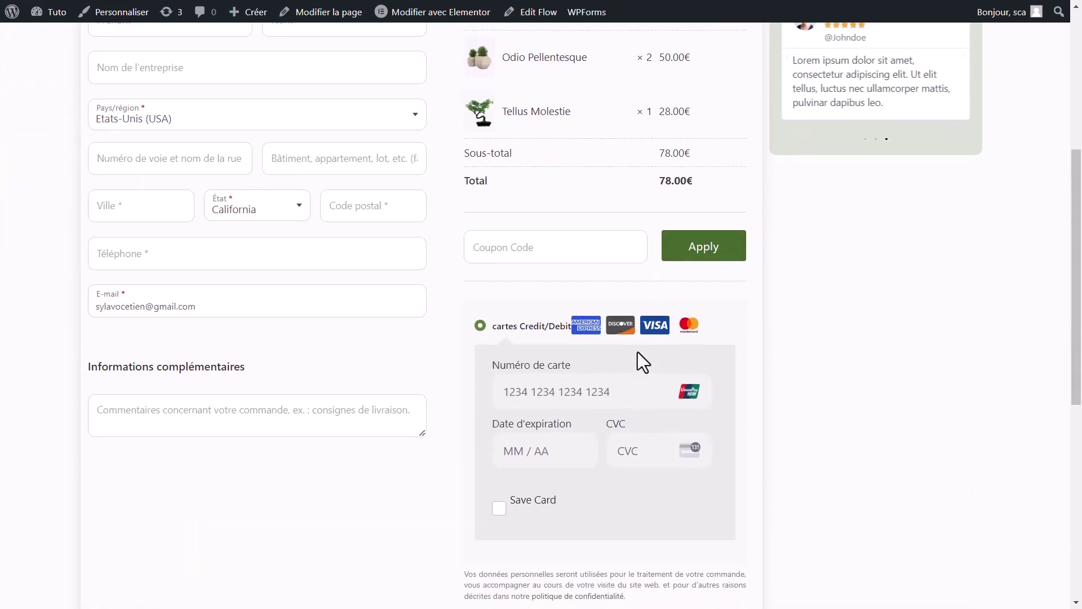
scroll(638, 352, up, 4)
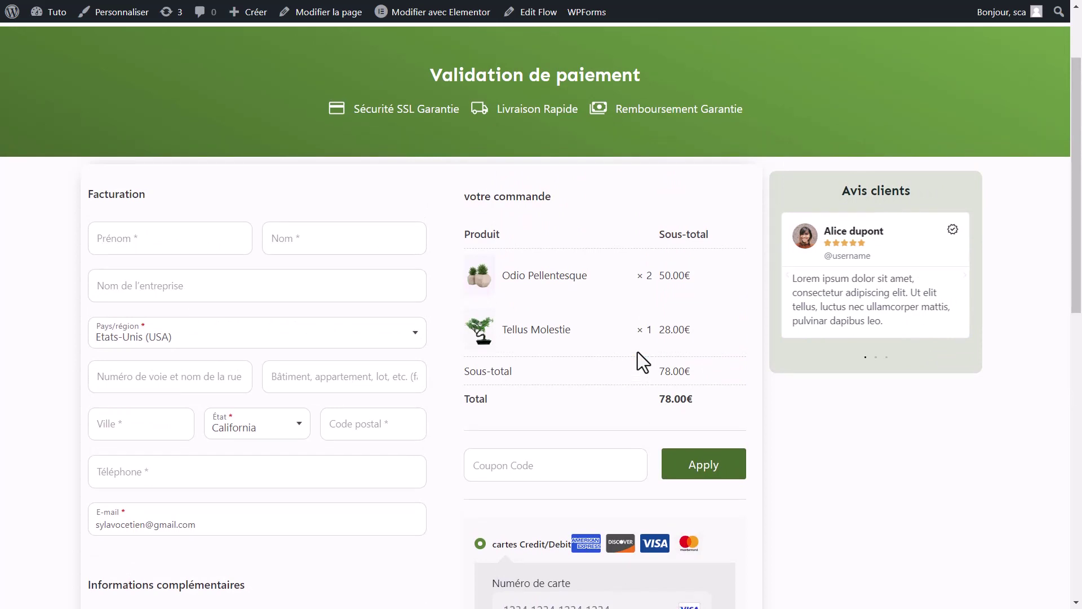
scroll(637, 352, up, 2)
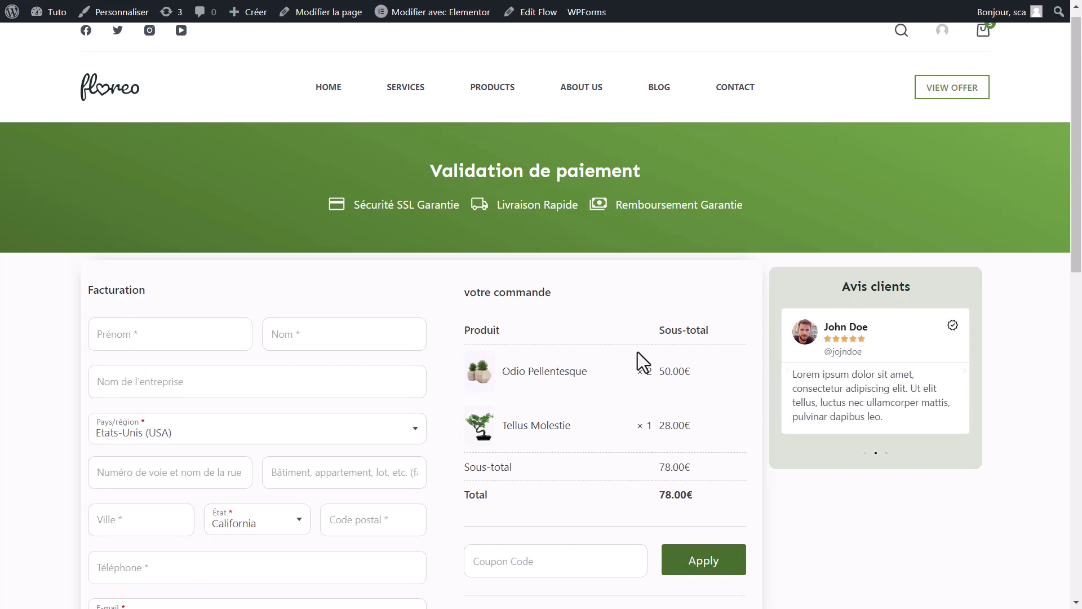